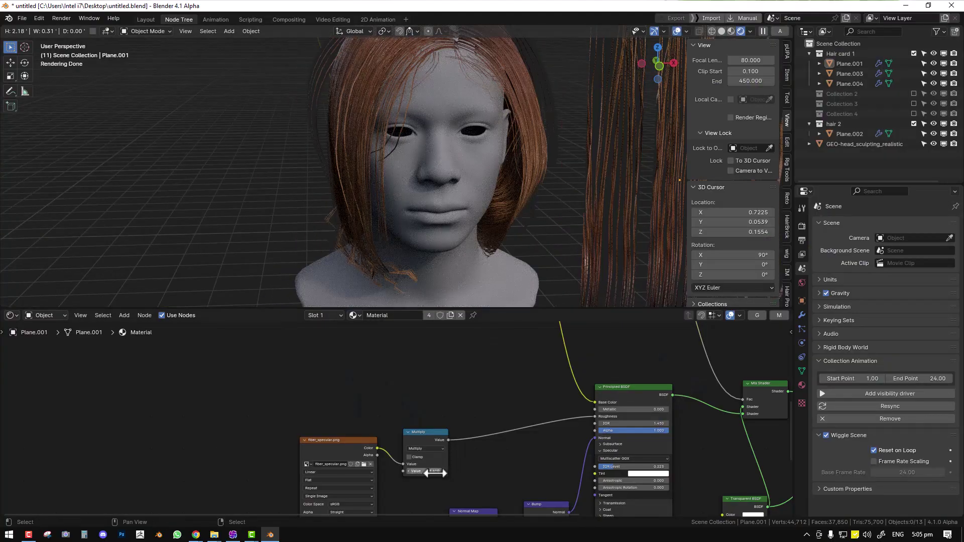
- Raise the Multiply value feeding the hair material's roughness to 5.000 and lower the Principled BSDF's IOR Level
{"action": "left_click_drag", "start_coordinate": [435, 473], "coordinate": [444, 473]}
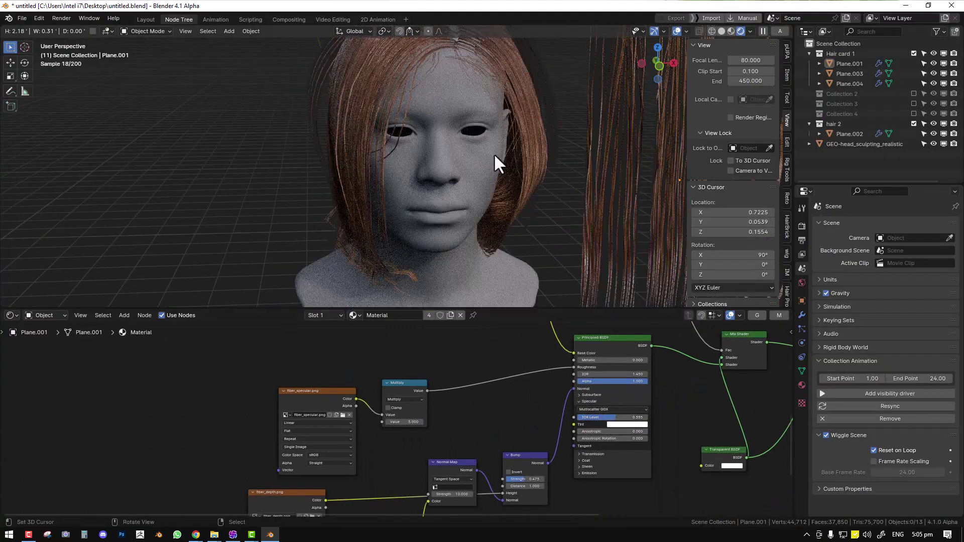
{"action": "scroll", "coordinate": [494, 154], "scroll_direction": "down", "scroll_amount": 3}
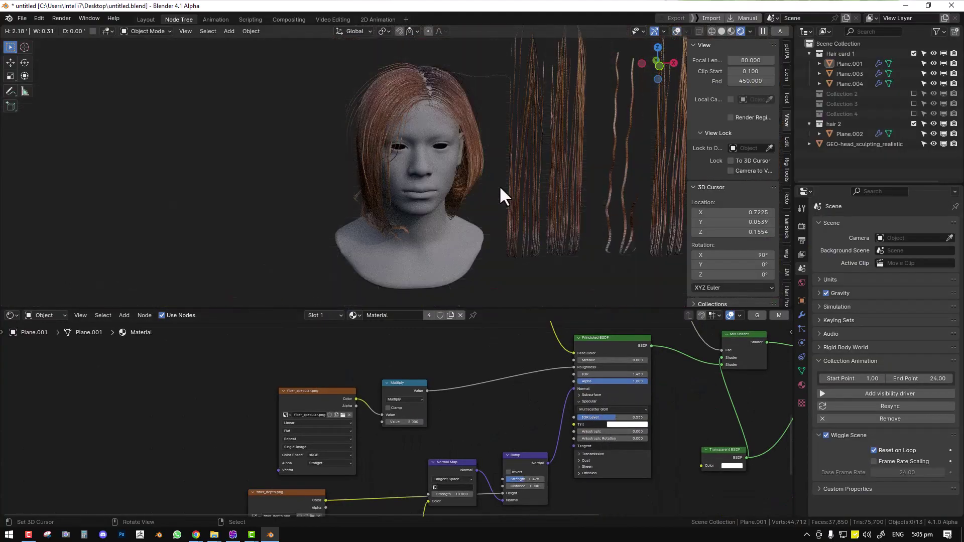
{"action": "middle_click_drag", "start_coordinate": [500, 190], "coordinate": [535, 199]}
{"action": "scroll", "coordinate": [535, 199], "scroll_direction": "up", "scroll_amount": 2}
{"action": "left_click_drag", "start_coordinate": [616, 417], "coordinate": [608, 417]}
{"action": "middle_click_drag", "start_coordinate": [552, 376], "coordinate": [556, 448]}
{"action": "middle_click_drag", "start_coordinate": [480, 198], "coordinate": [454, 200]}
{"action": "middle_click_drag", "start_coordinate": [482, 349], "coordinate": [479, 442]}
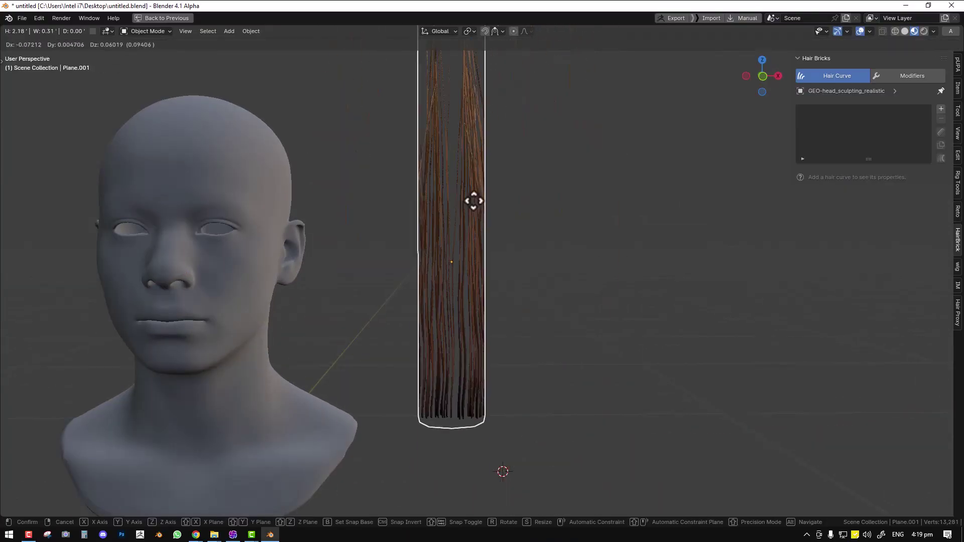
- Cancel the move of the hair card and select the card plane beside the head again
{"action": "right_click", "coordinate": [515, 215]}
{"action": "scroll", "coordinate": [516, 213], "scroll_direction": "down", "scroll_amount": 2}
{"action": "key", "text": "alt+a"}
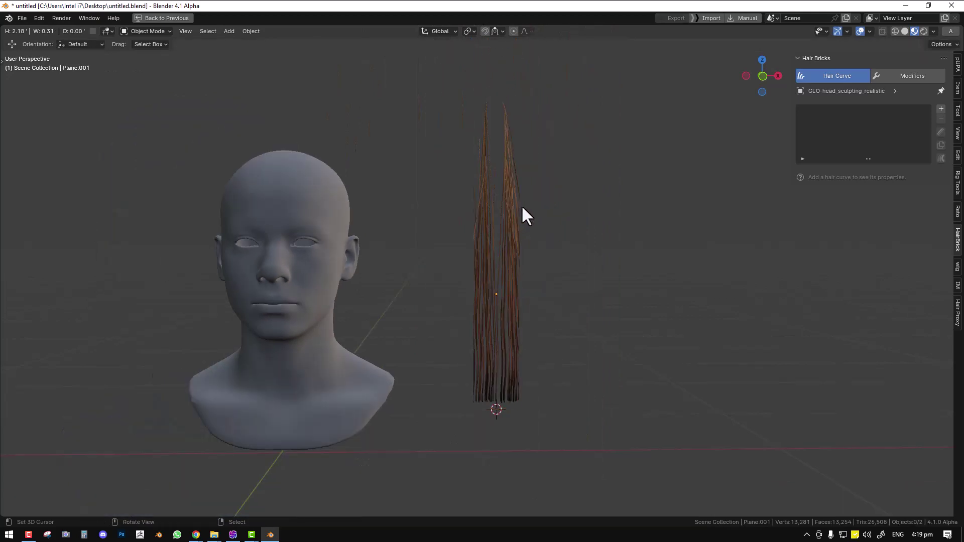
{"action": "scroll", "coordinate": [522, 207], "scroll_direction": "down", "scroll_amount": 2}
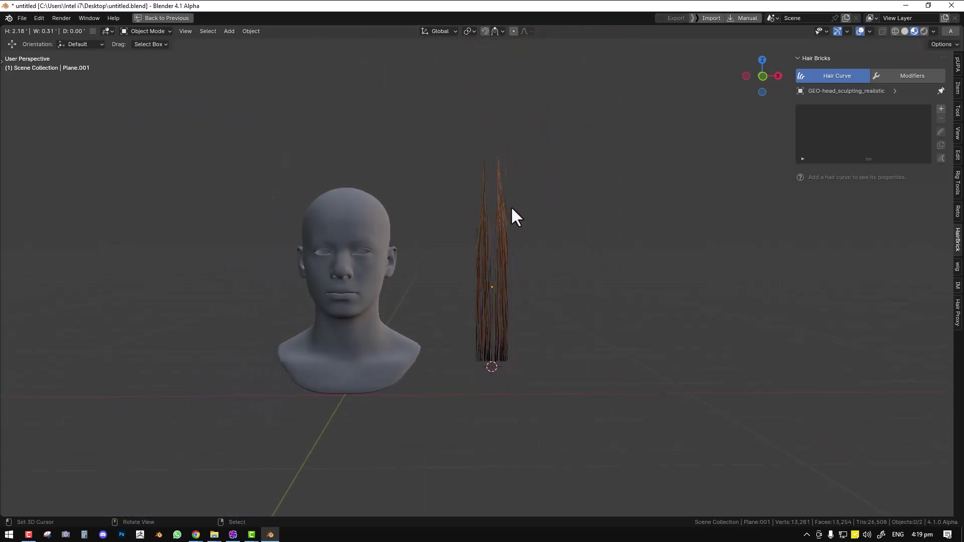
{"action": "left_click", "coordinate": [486, 221]}
{"action": "middle_click_drag", "start_coordinate": [487, 222], "coordinate": [456, 236]}
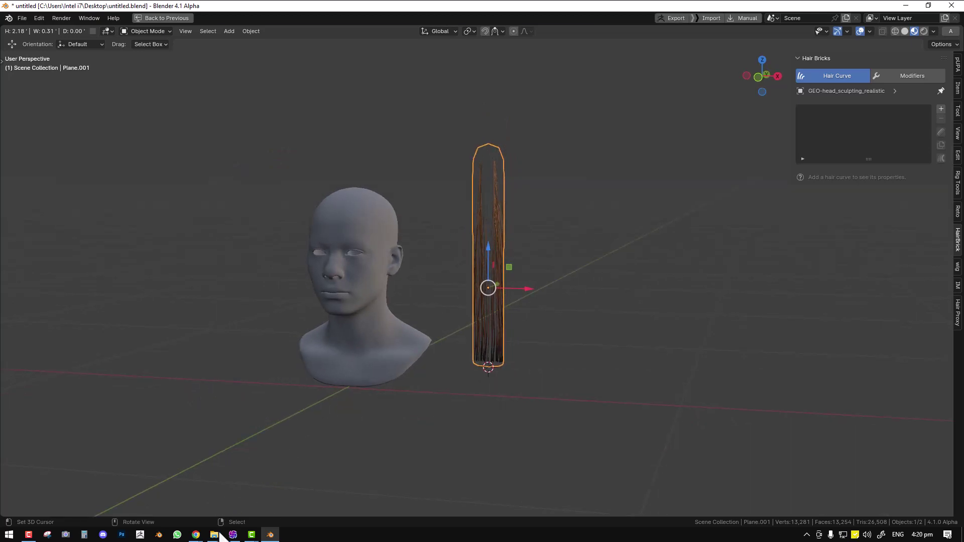
- Switch to FiberShop and show the main scatter design settings of the fiber block
{"action": "left_click", "coordinate": [252, 535]}
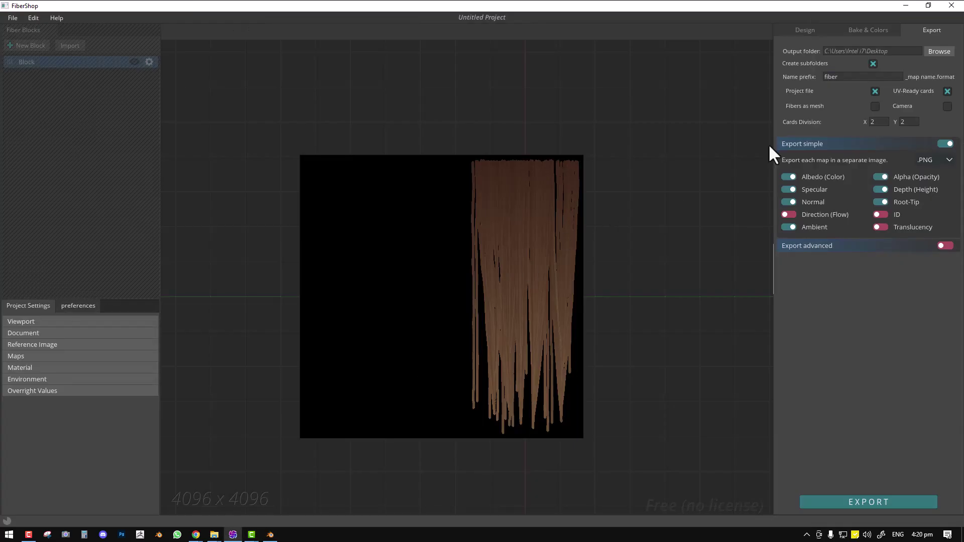
{"action": "left_click", "coordinate": [805, 30]}
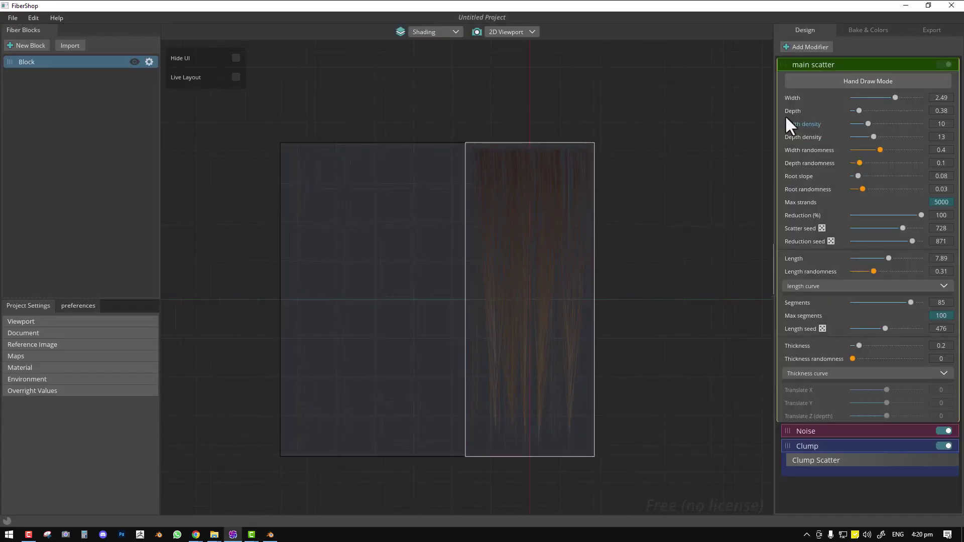
{"action": "scroll", "coordinate": [544, 220], "scroll_direction": "up", "scroll_amount": 1}
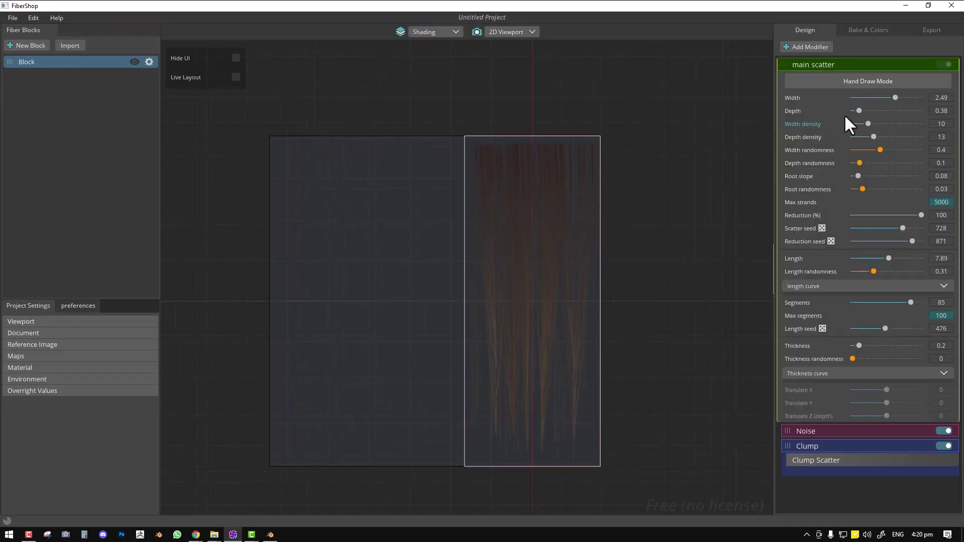
- Try a lower Width for the main scatter and undo the change
{"action": "left_click_drag", "start_coordinate": [901, 95], "coordinate": [891, 95]}
{"action": "key", "text": "ctrl+z"}
{"action": "key", "text": "ctrl+z"}
- Review the hair texture's map baking options, export settings and block design in turn
{"action": "left_click", "coordinate": [869, 30]}
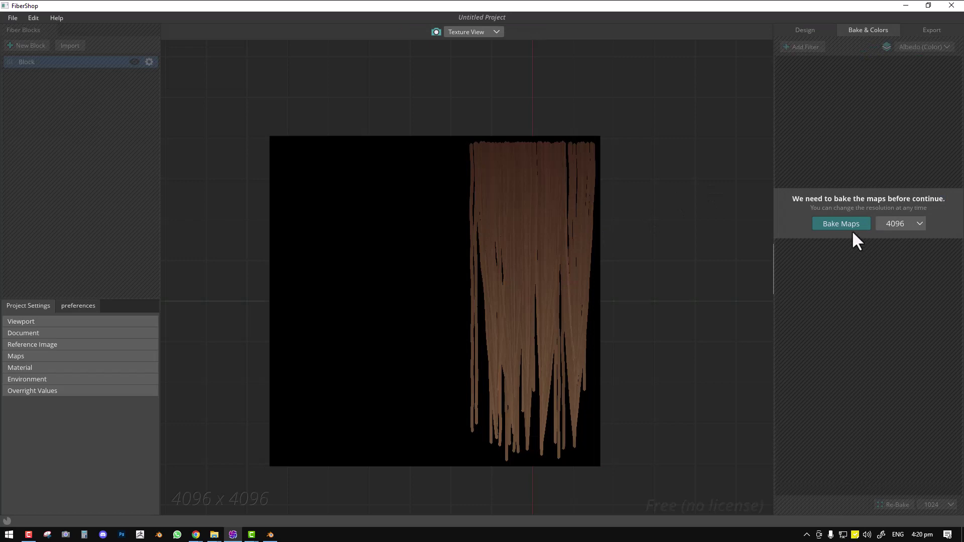
{"action": "left_click", "coordinate": [929, 31]}
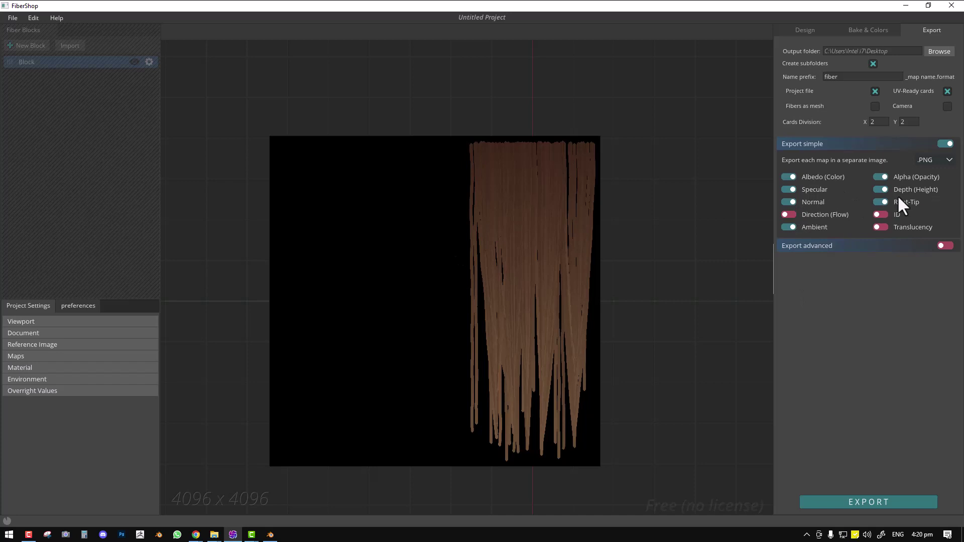
{"action": "left_click", "coordinate": [810, 28]}
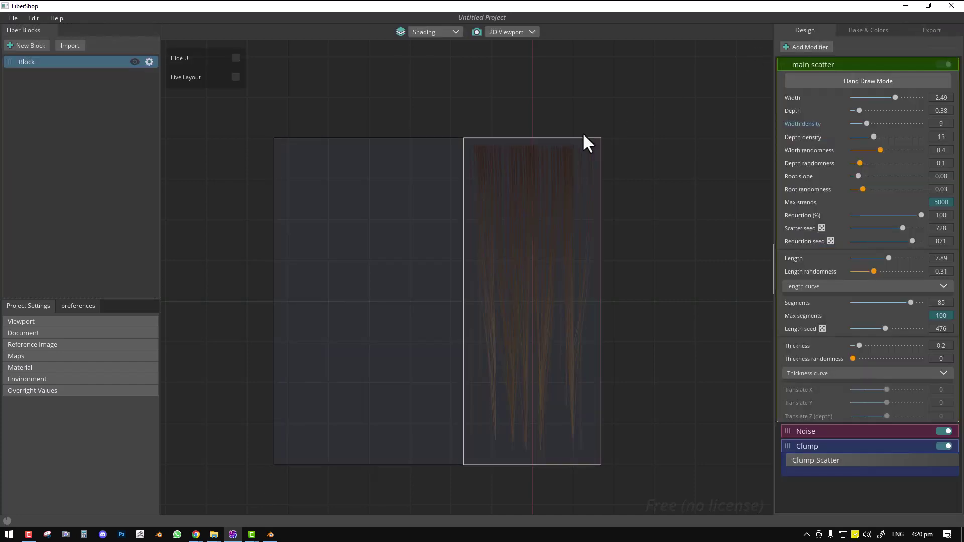
{"action": "scroll", "coordinate": [581, 149], "scroll_direction": "up", "scroll_amount": 1}
{"action": "left_click", "coordinate": [930, 31]}
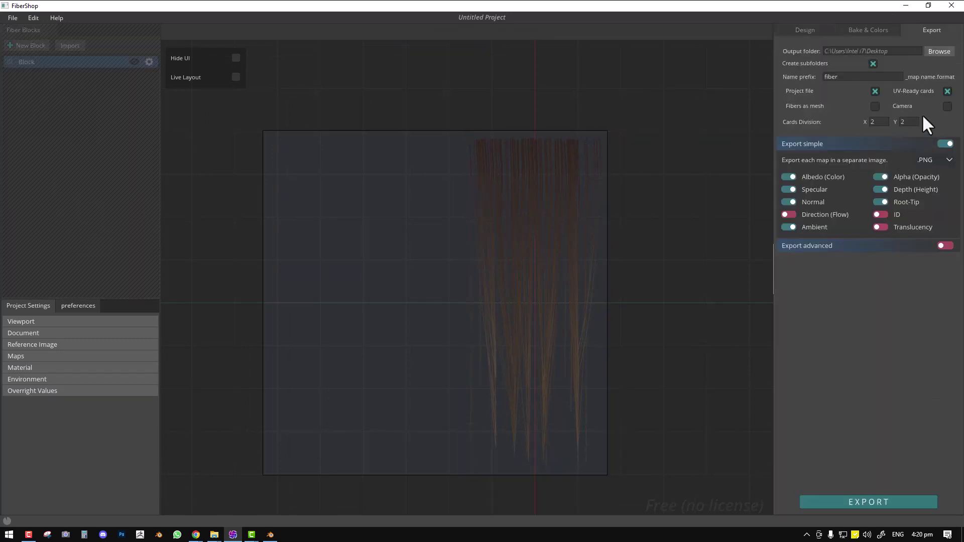
{"action": "left_click", "coordinate": [856, 32]}
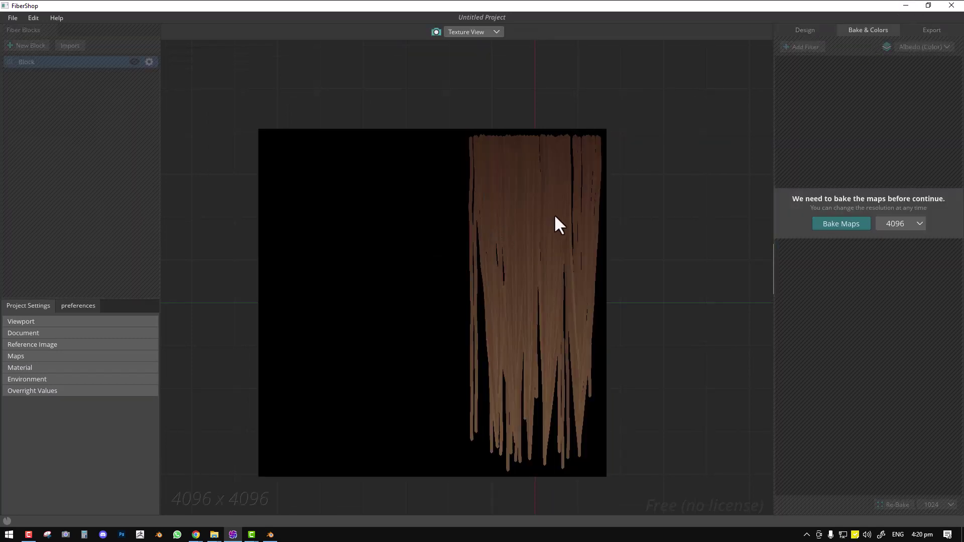
{"action": "scroll", "coordinate": [610, 219], "scroll_direction": "up", "scroll_amount": 1}
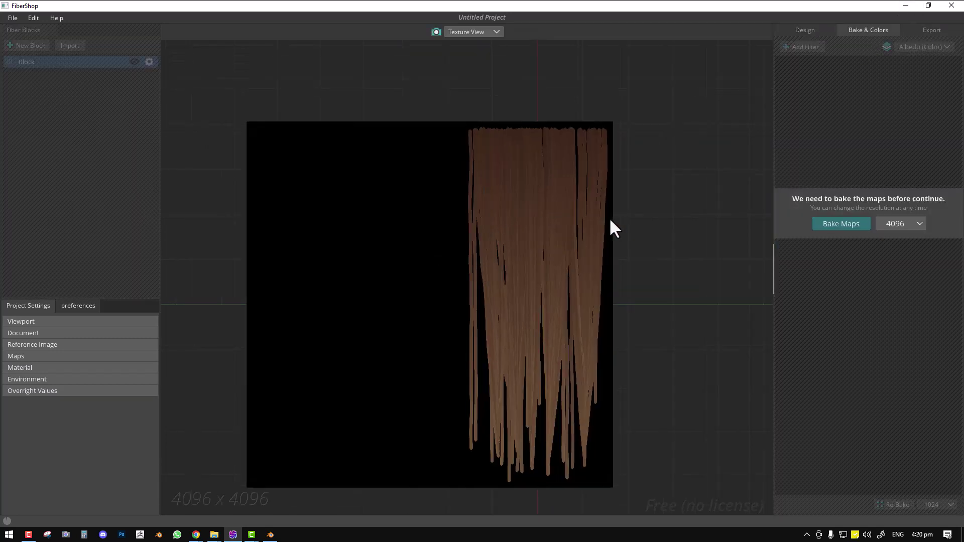
- Switch back to Blender and examine the hair card's mesh and its UV layout over the fiber_depth.png texture
{"action": "left_click", "coordinate": [270, 535]}
{"action": "middle_click_drag", "start_coordinate": [511, 217], "coordinate": [540, 215]}
{"action": "scroll", "coordinate": [504, 239], "scroll_direction": "up", "scroll_amount": 2}
{"action": "right_click", "coordinate": [502, 237]}
{"action": "scroll", "coordinate": [517, 248], "scroll_direction": "down", "scroll_amount": 3}
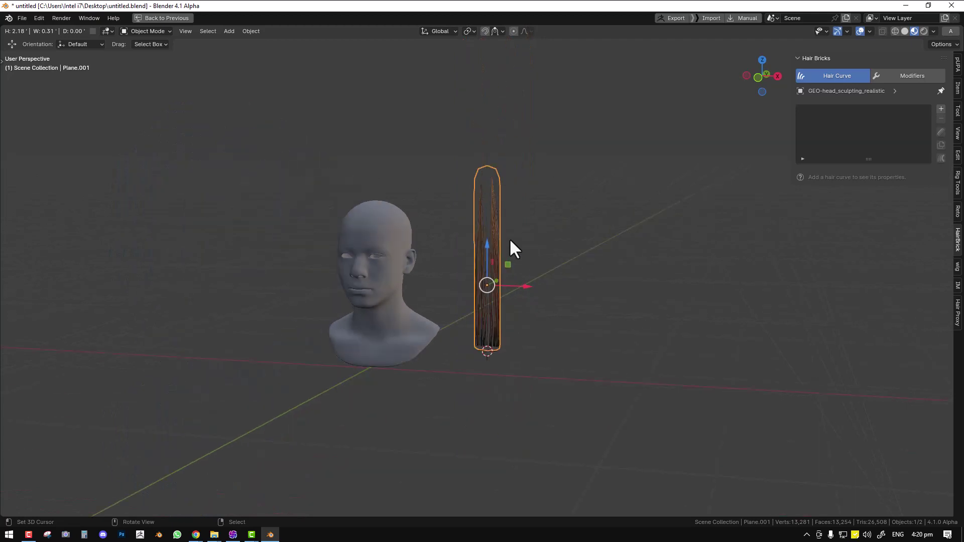
{"action": "middle_click_drag", "start_coordinate": [517, 247], "coordinate": [493, 224]}
{"action": "key", "text": "Tab"}
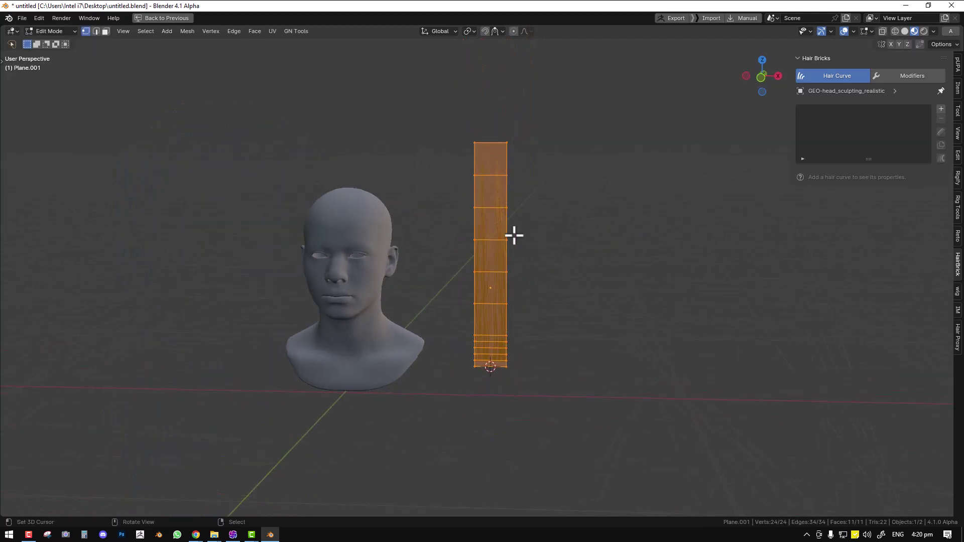
{"action": "key", "text": "Tab"}
{"action": "key", "text": "ctrl+space"}
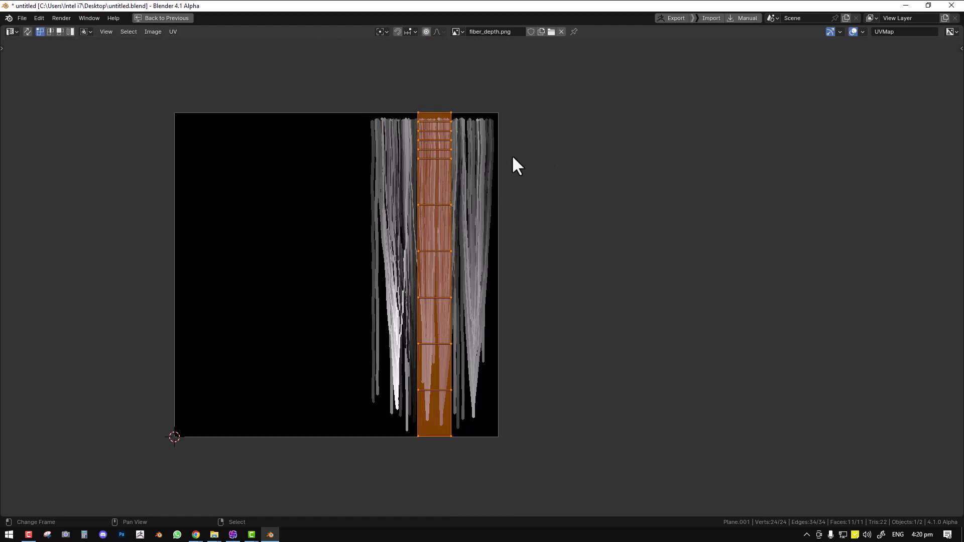
{"action": "key", "text": "ctrl+space"}
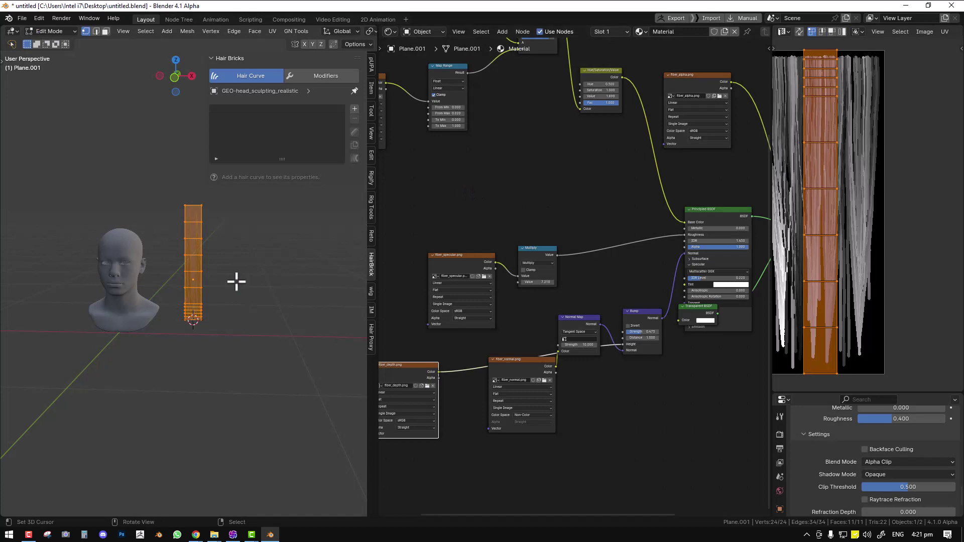
{"action": "key", "text": "Tab"}
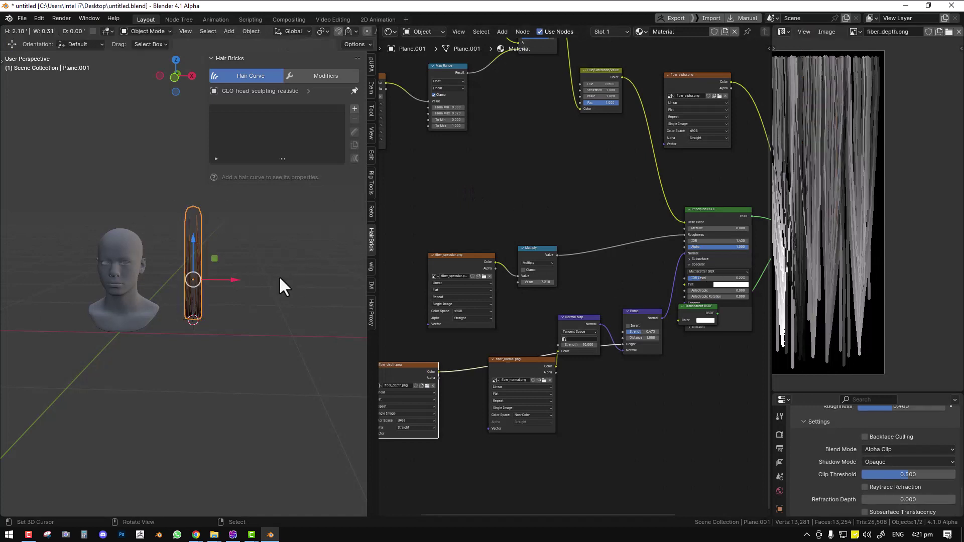
- Maximize the shader editor and move the Transparent BSDF node clear of the Principled BSDF
{"action": "scroll", "coordinate": [588, 246], "scroll_direction": "down", "scroll_amount": 2}
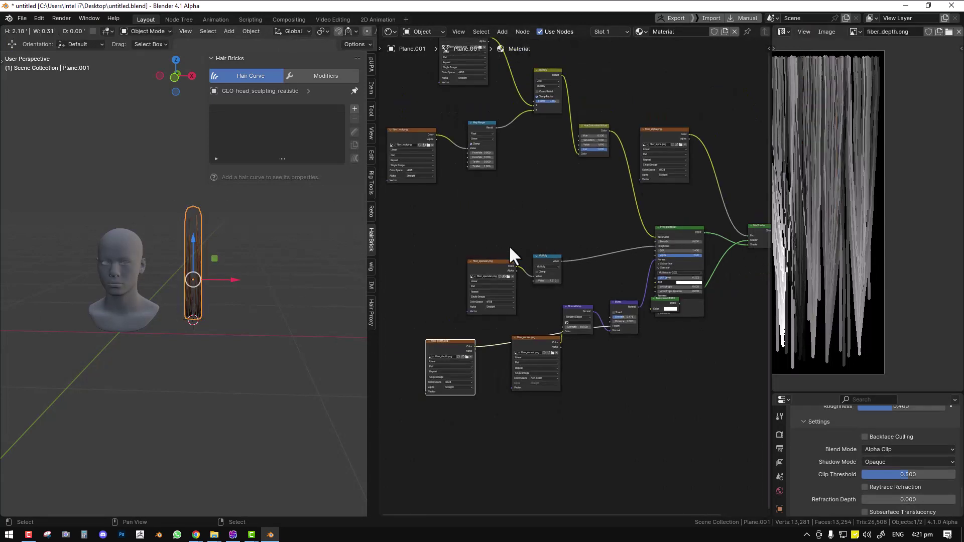
{"action": "scroll", "coordinate": [648, 211], "scroll_direction": "up", "scroll_amount": 2}
{"action": "key", "text": "ctrl+space"}
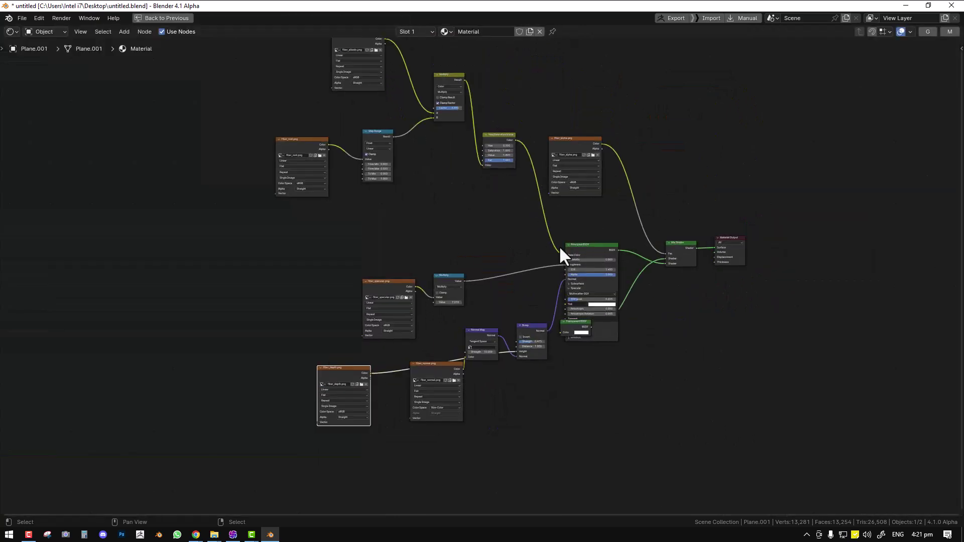
{"action": "left_click_drag", "start_coordinate": [592, 332], "coordinate": [692, 333]}
- Spread the fiber_normal.png and fiber_depth.png texture nodes apart beneath the specular texture and restore the editor layout
{"action": "scroll", "coordinate": [487, 277], "scroll_direction": "up", "scroll_amount": 3}
{"action": "middle_click_drag", "start_coordinate": [321, 177], "coordinate": [363, 267]}
{"action": "scroll", "coordinate": [364, 267], "scroll_direction": "up", "scroll_amount": 1}
{"action": "middle_click_drag", "start_coordinate": [361, 189], "coordinate": [380, 244]}
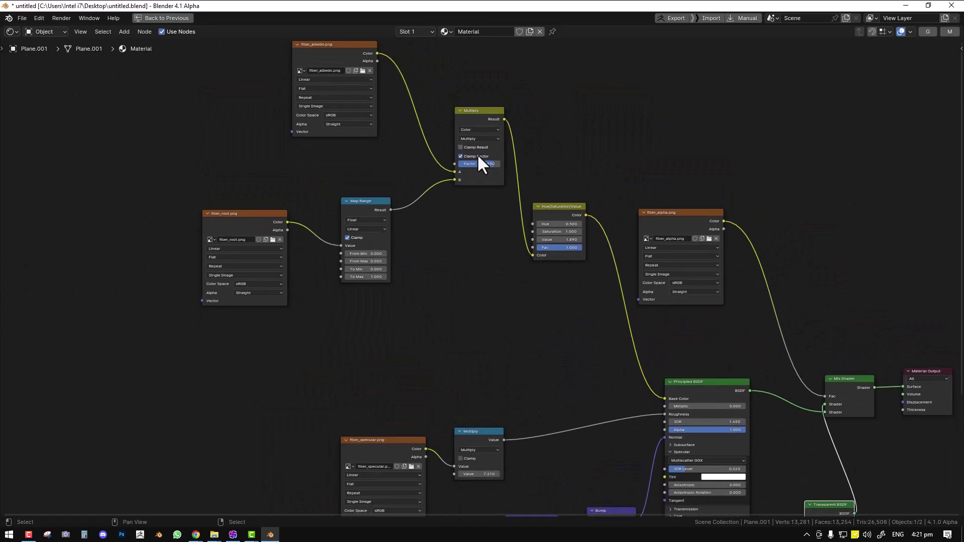
{"action": "scroll", "coordinate": [490, 162], "scroll_direction": "down", "scroll_amount": 1}
{"action": "middle_click_drag", "start_coordinate": [469, 326], "coordinate": [453, 203]}
{"action": "middle_click_drag", "start_coordinate": [382, 332], "coordinate": [376, 283]}
{"action": "middle_click_drag", "start_coordinate": [332, 360], "coordinate": [327, 310]}
{"action": "scroll", "coordinate": [430, 357], "scroll_direction": "up", "scroll_amount": 1}
{"action": "left_click_drag", "start_coordinate": [430, 357], "coordinate": [409, 383]}
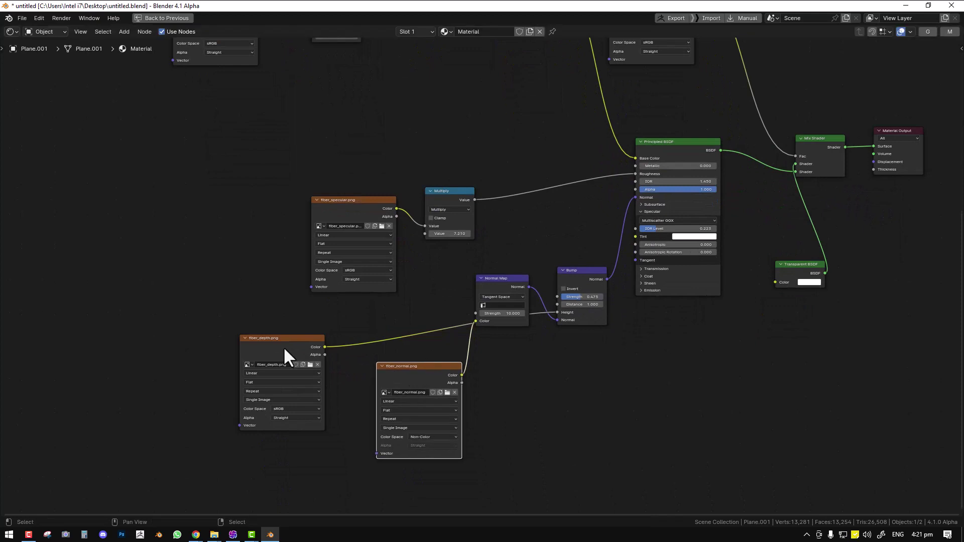
{"action": "left_click_drag", "start_coordinate": [284, 350], "coordinate": [324, 320]}
{"action": "middle_click_drag", "start_coordinate": [757, 190], "coordinate": [634, 254]}
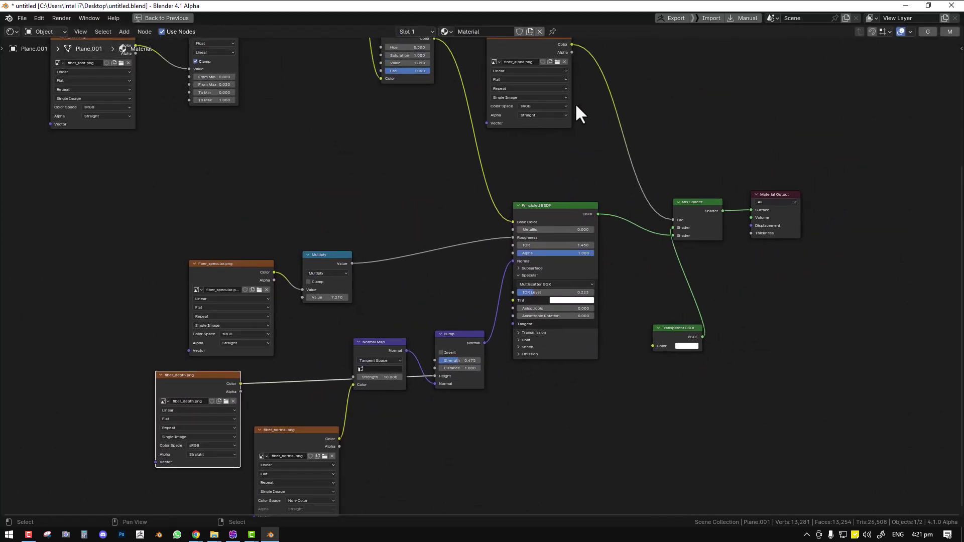
{"action": "key", "text": "ctrl+space"}
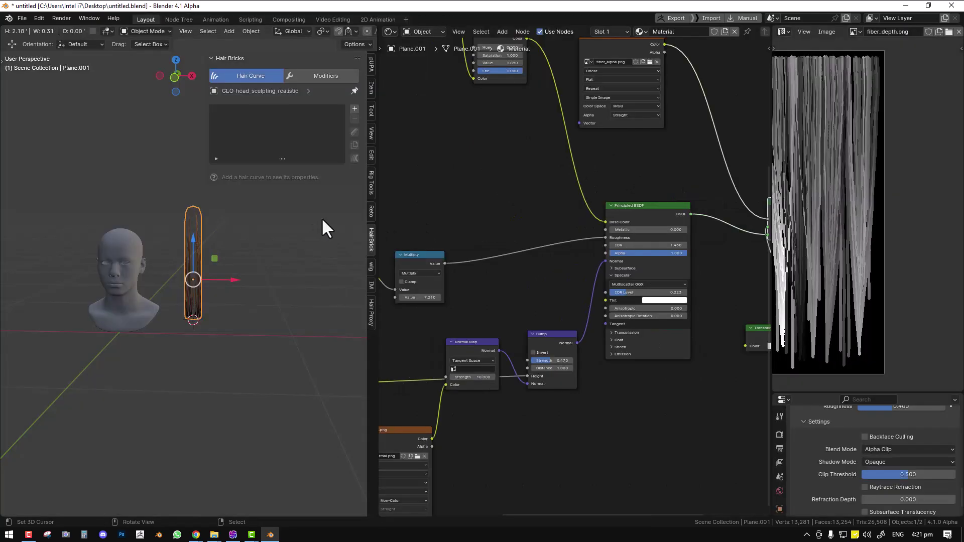
- Enlarge the material properties area and set the hair card material's Blend Mode to Alpha Blend
{"action": "scroll", "coordinate": [170, 251], "scroll_direction": "up", "scroll_amount": 1}
{"action": "right_click", "coordinate": [243, 233]}
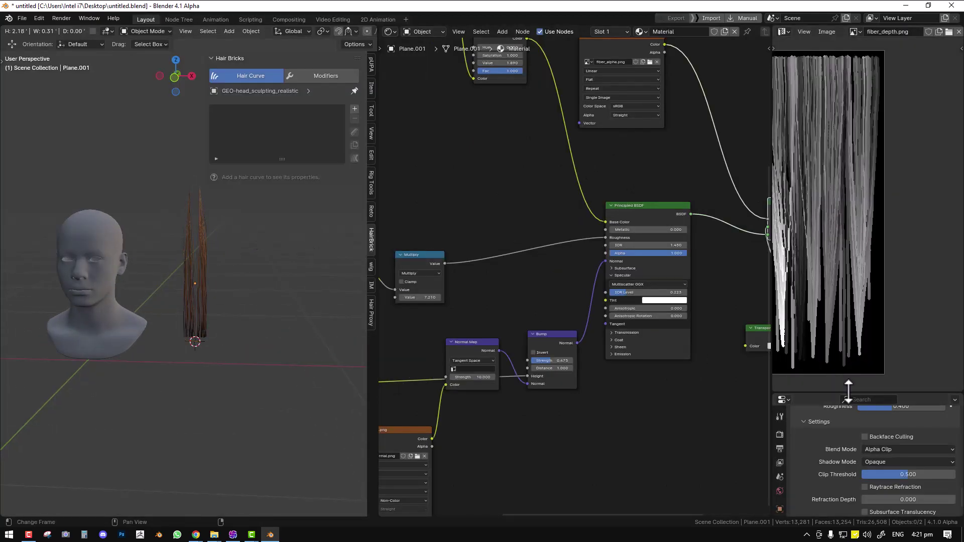
{"action": "left_click_drag", "start_coordinate": [849, 392], "coordinate": [858, 87]}
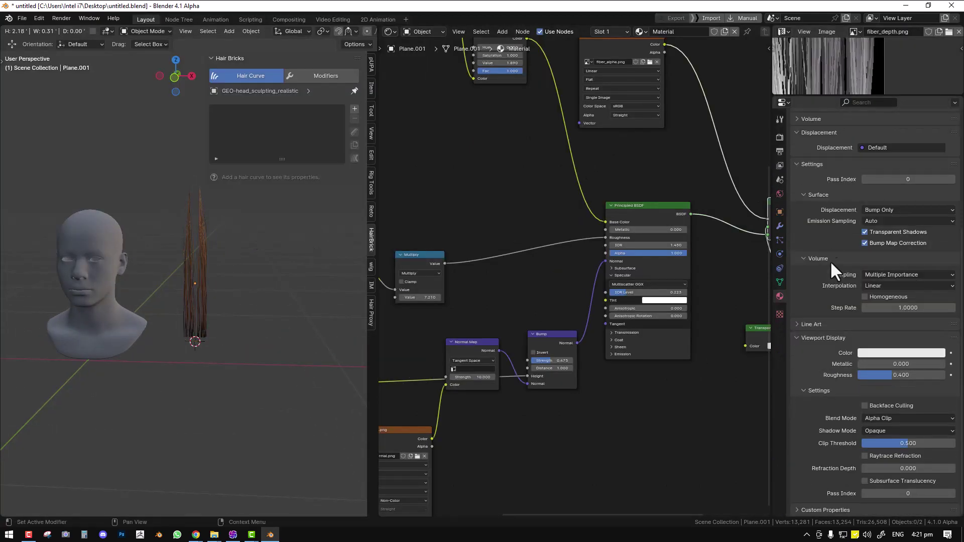
{"action": "left_click", "coordinate": [894, 419]}
{"action": "left_click", "coordinate": [889, 459]}
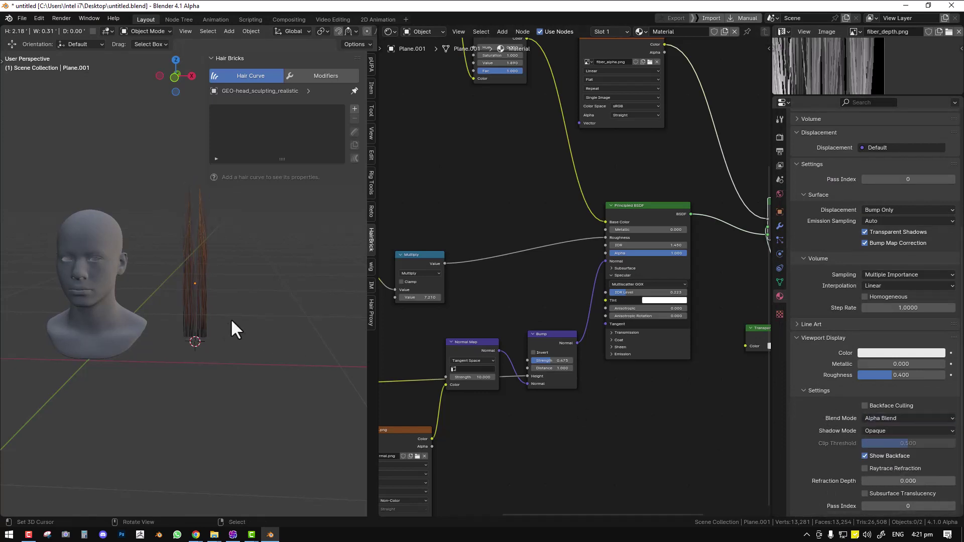
{"action": "scroll", "coordinate": [230, 327], "scroll_direction": "up", "scroll_amount": 3}
{"action": "left_click", "coordinate": [902, 431]}
- Maximize the 3D viewport and select the hair card beside the head
{"action": "right_click", "coordinate": [187, 264]}
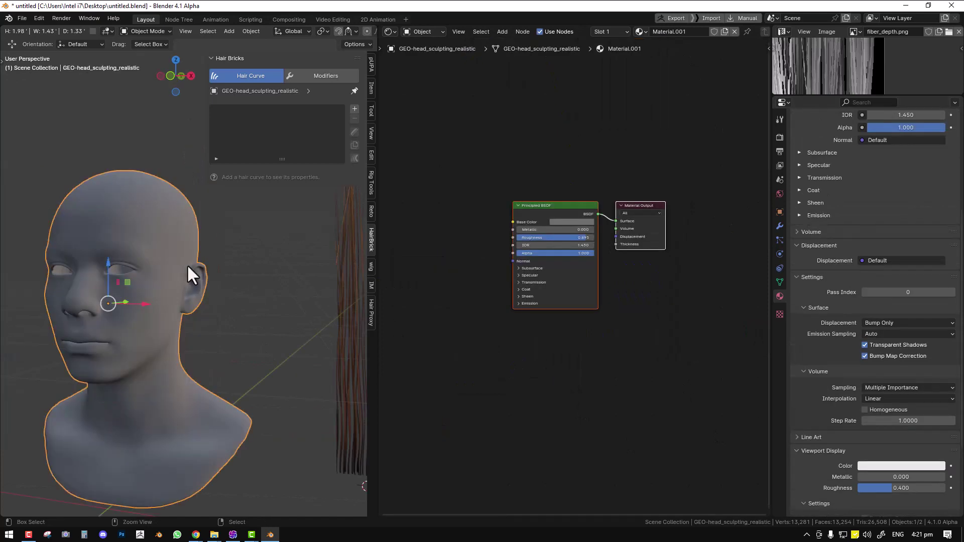
{"action": "key", "text": "ctrl+space"}
{"action": "scroll", "coordinate": [442, 231], "scroll_direction": "down", "scroll_amount": 3}
{"action": "middle_click_drag", "start_coordinate": [474, 214], "coordinate": [598, 238]}
{"action": "key", "text": "alt+a"}
{"action": "middle_click_drag", "start_coordinate": [563, 179], "coordinate": [650, 266], "text": "shift"}
{"action": "left_click", "coordinate": [649, 267]}
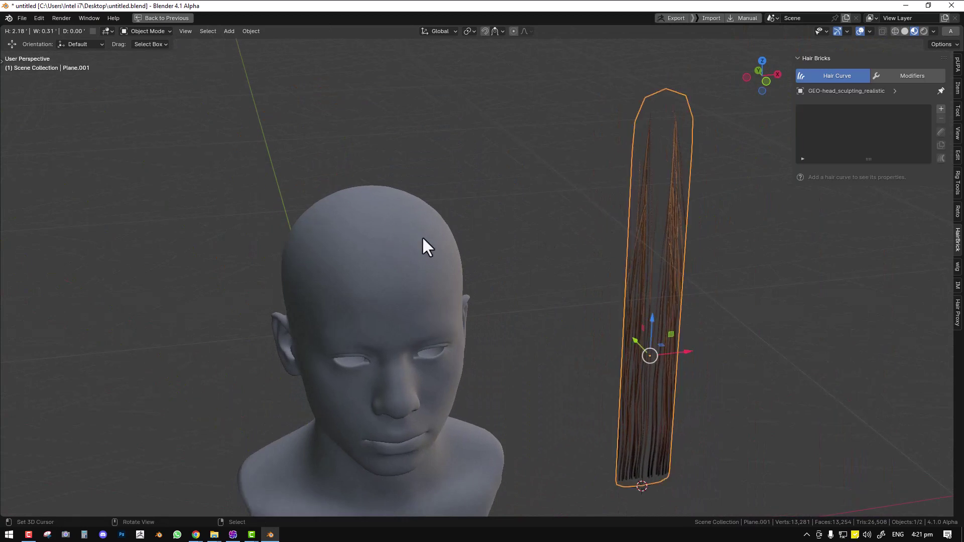
- Add an Empty Hair curve object to the head sculpt and select the head again
{"action": "middle_click_drag", "start_coordinate": [445, 228], "coordinate": [476, 233]}
{"action": "left_click", "coordinate": [409, 275]}
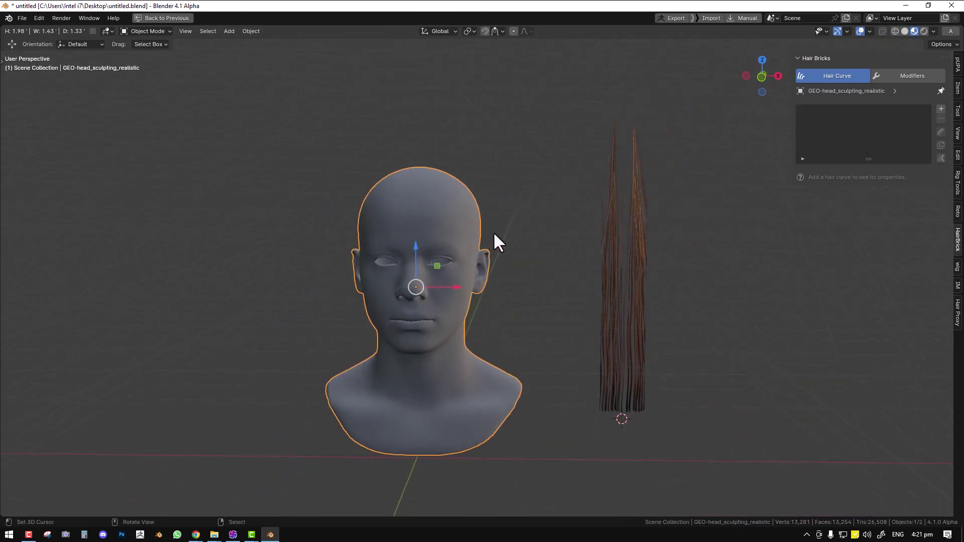
{"action": "key", "text": "shift+a"}
{"action": "mouse_move", "coordinate": [467, 255]}
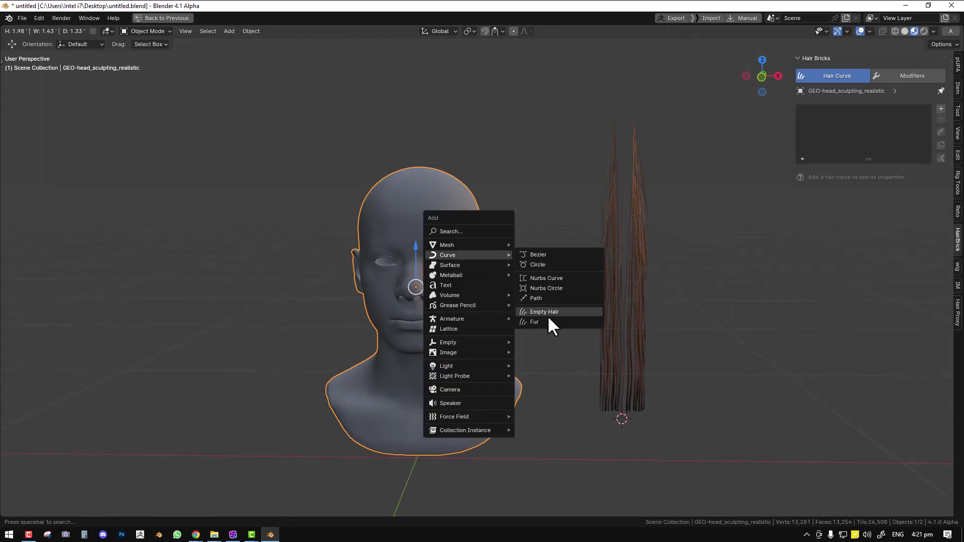
{"action": "left_click", "coordinate": [550, 311]}
{"action": "middle_click_drag", "start_coordinate": [551, 269], "coordinate": [481, 260]}
{"action": "left_click", "coordinate": [482, 262]}
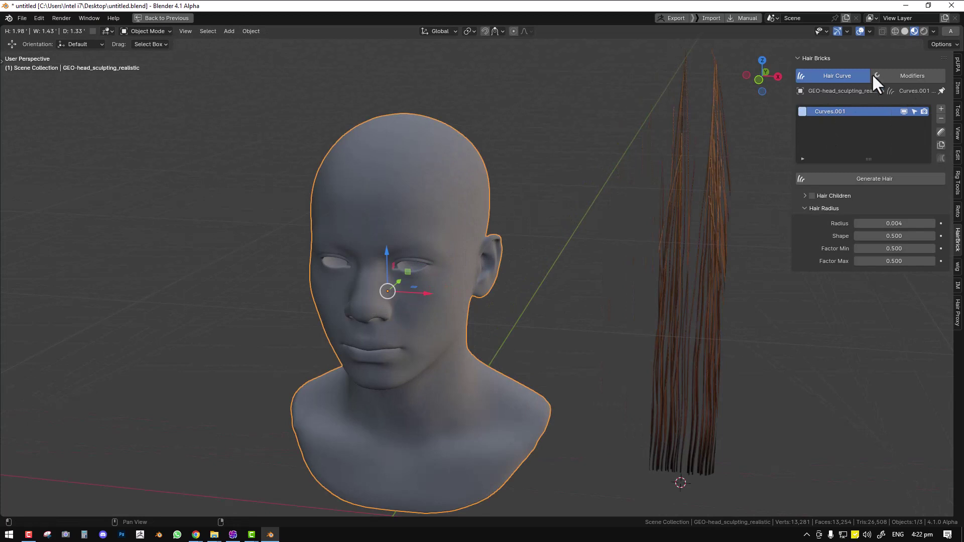
{"action": "middle_click_drag", "start_coordinate": [618, 198], "coordinate": [460, 237]}
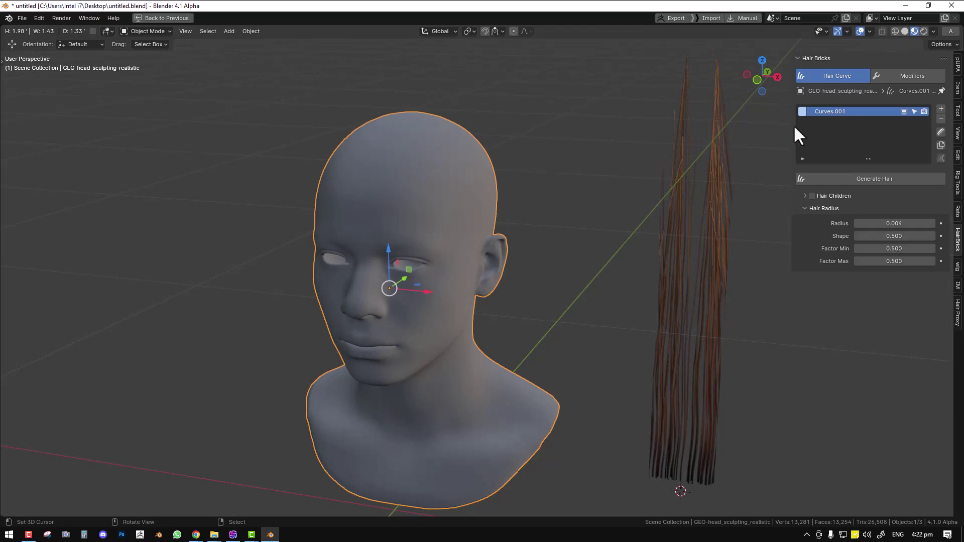
- Enter curves sculpting on Curves.001, activate the Add brush and open its Curve Shape settings
{"action": "left_click", "coordinate": [940, 134]}
{"action": "scroll", "coordinate": [449, 171], "scroll_direction": "up", "scroll_amount": 3}
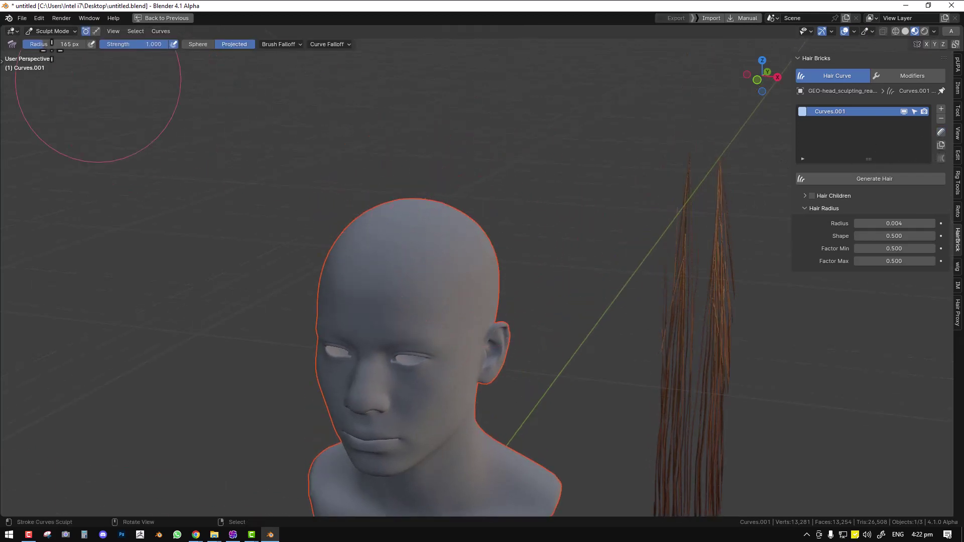
{"action": "key", "text": "shift+space"}
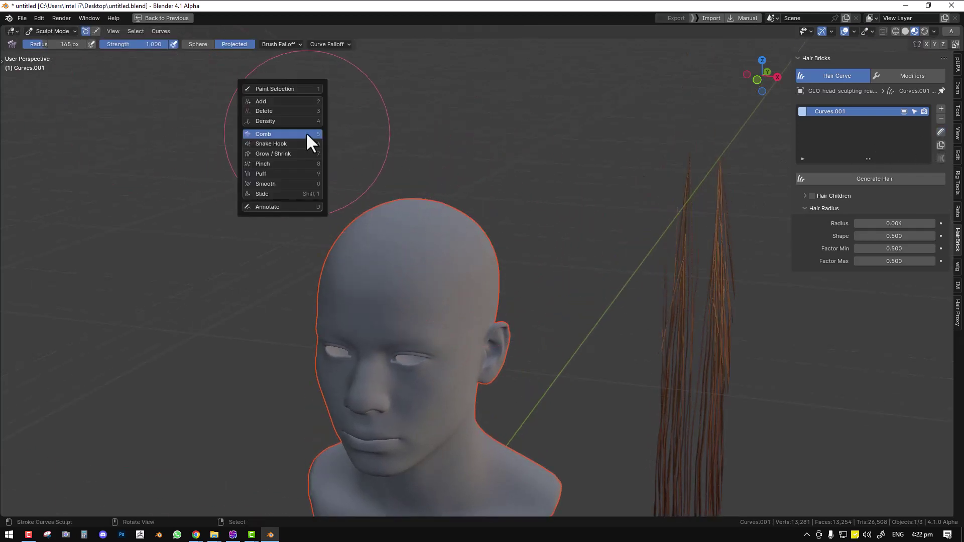
{"action": "left_click", "coordinate": [276, 102]}
{"action": "middle_click_drag", "start_coordinate": [372, 228], "coordinate": [311, 81]}
{"action": "left_click", "coordinate": [261, 44]}
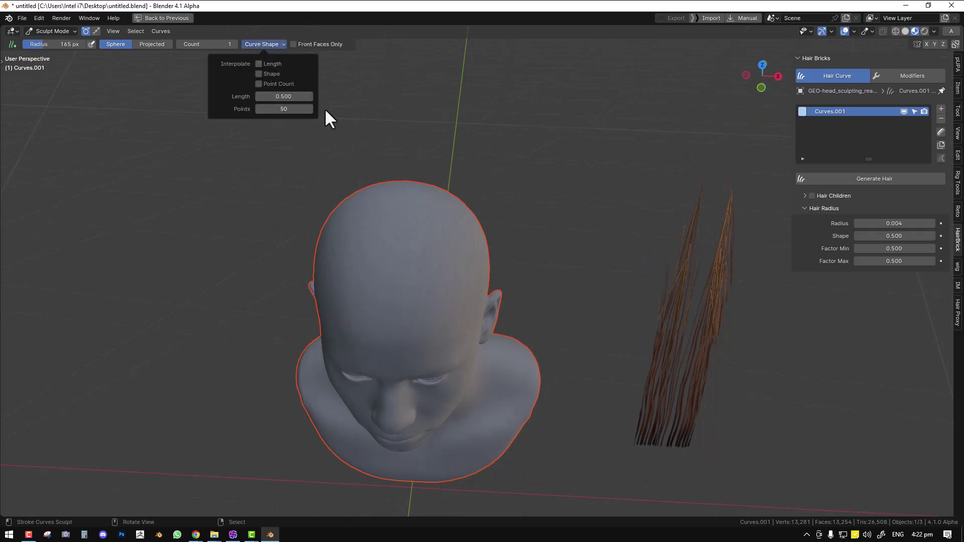
- Try adding a single strand of length 0.500 on top of the head and undo it
{"action": "left_click", "coordinate": [403, 270]}
{"action": "scroll", "coordinate": [394, 269], "scroll_direction": "down", "scroll_amount": 3}
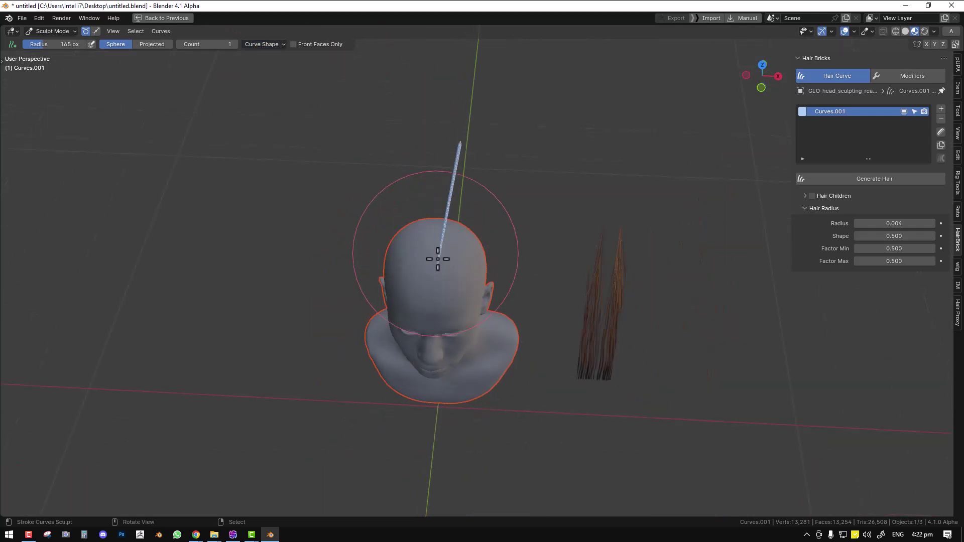
{"action": "mouse_move", "coordinate": [437, 258]}
{"action": "middle_mouse_down"}
{"action": "mouse_move", "coordinate": [452, 155]}
{"action": "mouse_move", "coordinate": [451, 226]}
{"action": "middle_mouse_up"}
{"action": "scroll", "coordinate": [459, 171], "scroll_direction": "down", "scroll_amount": 2}
{"action": "scroll", "coordinate": [451, 224], "scroll_direction": "up", "scroll_amount": 2}
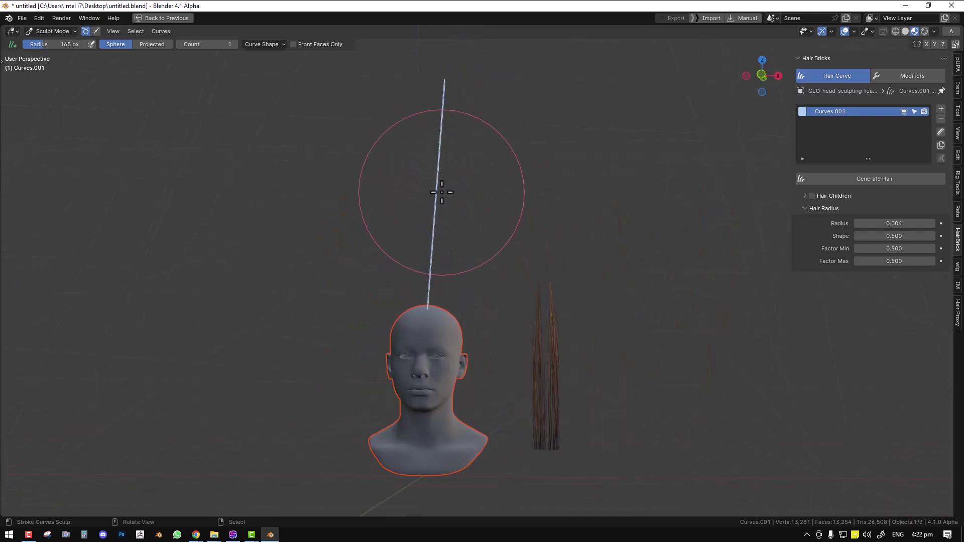
{"action": "middle_click_drag", "start_coordinate": [441, 194], "coordinate": [440, 204]}
{"action": "key", "text": "ctrl+z"}
{"action": "key", "text": "ctrl+z"}
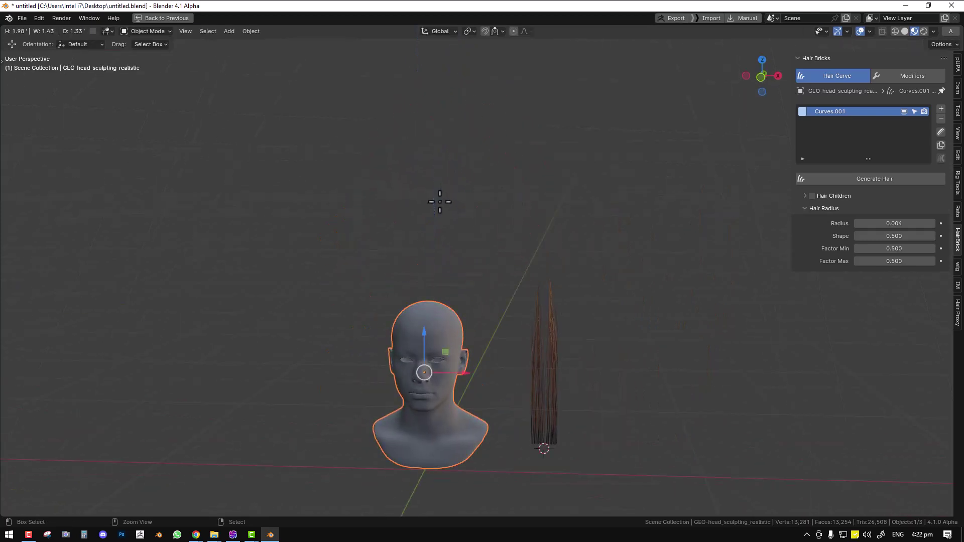
- Resume sculpting Curves.001, set the Add brush's curve length to 0.25 and place a strand on top of the head
{"action": "left_click", "coordinate": [941, 132]}
{"action": "left_click", "coordinate": [286, 44]}
{"action": "left_click", "coordinate": [284, 96]}
{"action": "type", "text": ".25"}
{"action": "key", "text": "Return"}
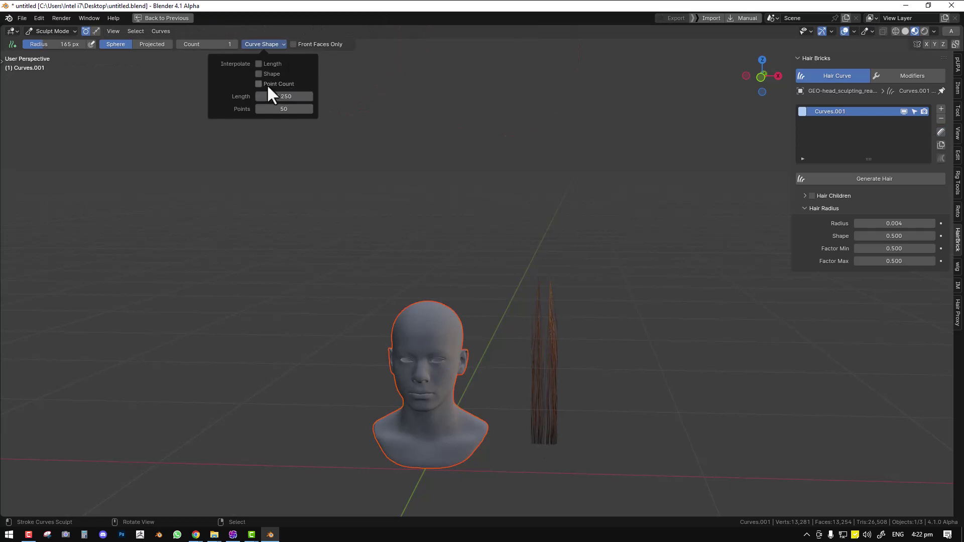
{"action": "middle_click_drag", "start_coordinate": [432, 265], "coordinate": [428, 341]}
{"action": "scroll", "coordinate": [428, 341], "scroll_direction": "up", "scroll_amount": 2}
{"action": "left_click", "coordinate": [394, 348]}
- Add four more strands in a row running front to back along the crown of the head
{"action": "key", "text": "KP_1"}
{"action": "scroll", "coordinate": [454, 279], "scroll_direction": "down", "scroll_amount": 3}
{"action": "middle_click_drag", "start_coordinate": [460, 287], "coordinate": [390, 286]}
{"action": "scroll", "coordinate": [504, 274], "scroll_direction": "up", "scroll_amount": 2}
{"action": "key", "text": "KP_1"}
{"action": "scroll", "coordinate": [495, 263], "scroll_direction": "down", "scroll_amount": 3}
{"action": "scroll", "coordinate": [390, 286], "scroll_direction": "up", "scroll_amount": 3}
{"action": "left_click", "coordinate": [385, 277]}
{"action": "key", "text": "ctrl+z"}
{"action": "left_click", "coordinate": [383, 277]}
{"action": "left_click", "coordinate": [391, 249]}
{"action": "left_click", "coordinate": [392, 246]}
{"action": "middle_click_drag", "start_coordinate": [392, 246], "coordinate": [559, 484]}
{"action": "middle_click_drag", "start_coordinate": [579, 305], "coordinate": [596, 303]}
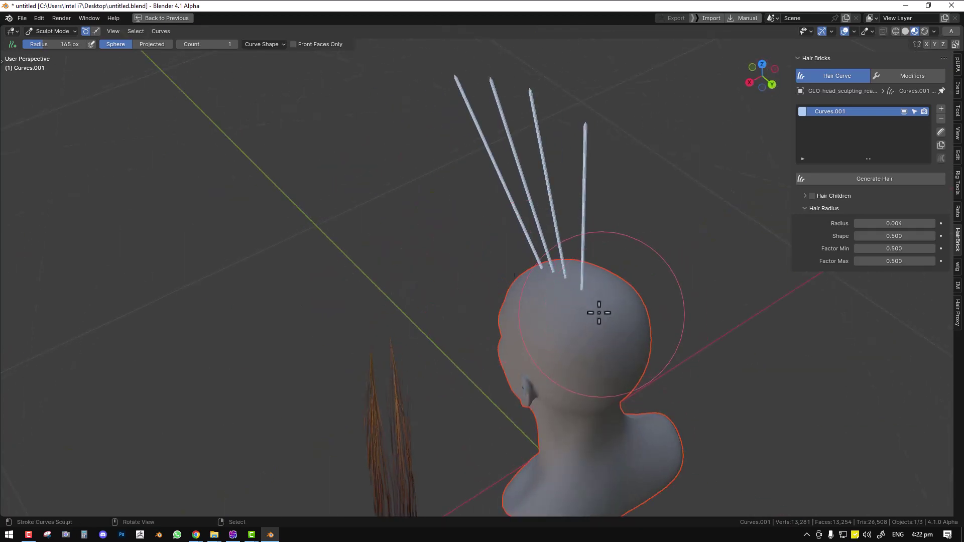
{"action": "left_click", "coordinate": [596, 305]}
- Comb the five strands down over the ear side of the head using the Comb brush at 500 px radius
{"action": "key", "text": "KP_1"}
{"action": "key", "text": "shift+space"}
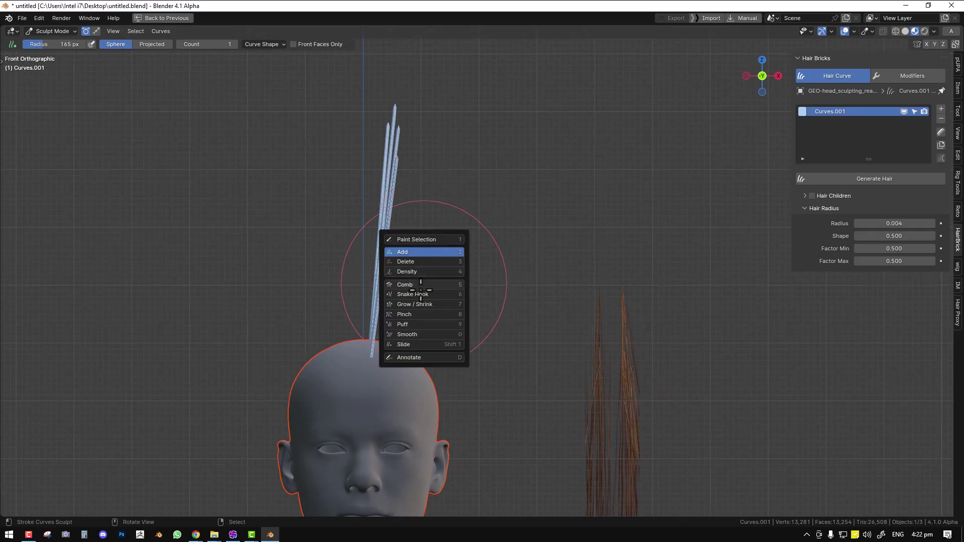
{"action": "left_click", "coordinate": [420, 282]}
{"action": "left_click_drag", "start_coordinate": [586, 316], "coordinate": [607, 297]}
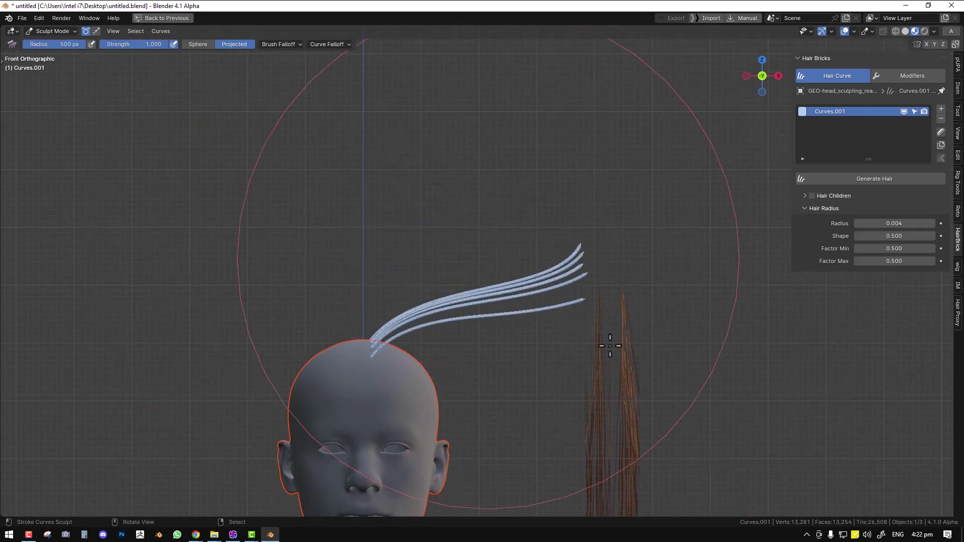
{"action": "left_click_drag", "start_coordinate": [628, 371], "coordinate": [593, 417]}
{"action": "middle_click_drag", "start_coordinate": [575, 355], "coordinate": [550, 152], "text": "shift"}
{"action": "left_click_drag", "start_coordinate": [547, 171], "coordinate": [480, 296]}
{"action": "left_click_drag", "start_coordinate": [484, 221], "coordinate": [463, 344]}
{"action": "middle_click_drag", "start_coordinate": [463, 344], "coordinate": [450, 226]}
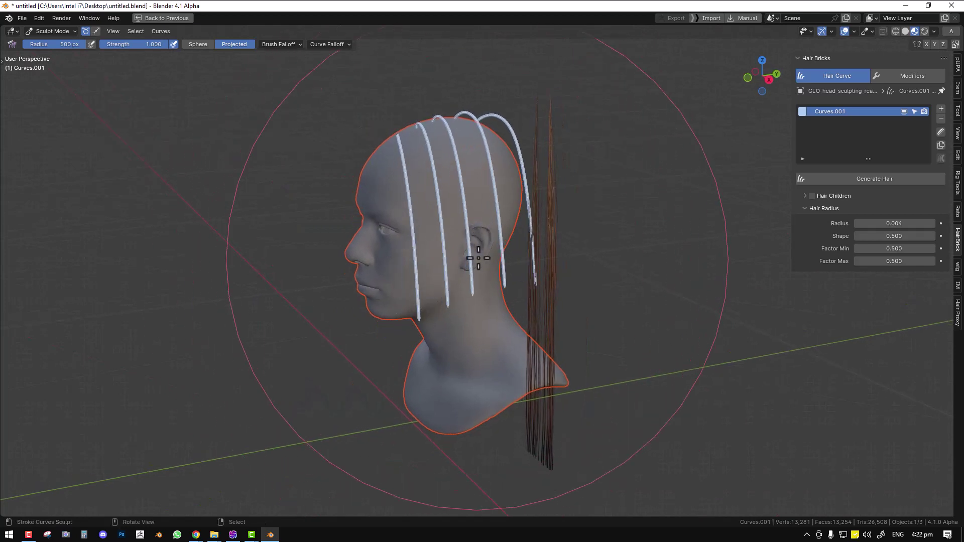
- Return to Object Mode, select the head sculpt and show its hair modifiers
{"action": "middle_click_drag", "start_coordinate": [479, 258], "coordinate": [529, 254]}
{"action": "key", "text": "ctrl+Tab"}
{"action": "left_click", "coordinate": [509, 225]}
{"action": "middle_click_drag", "start_coordinate": [571, 210], "coordinate": [544, 205]}
{"action": "left_click", "coordinate": [905, 77]}
{"action": "left_click", "coordinate": [366, 295]}
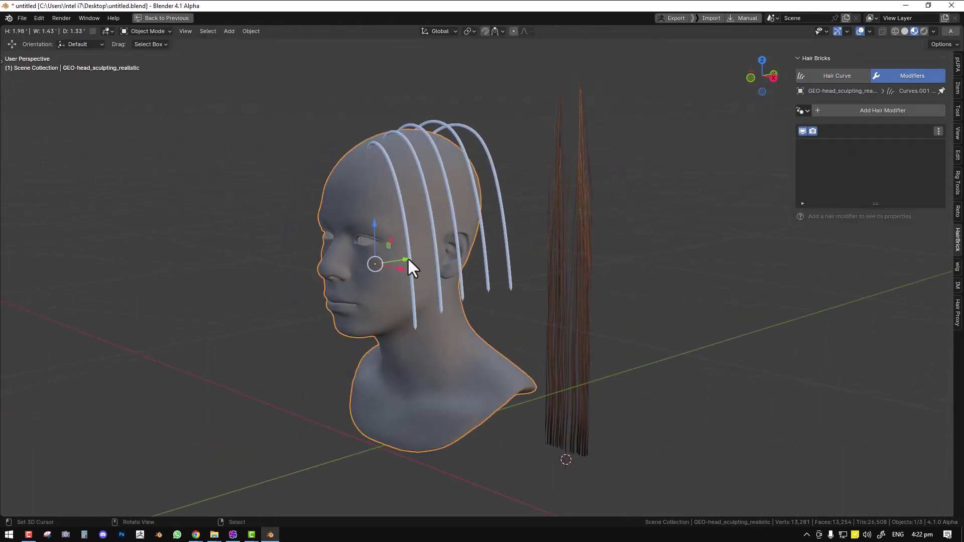
{"action": "left_click", "coordinate": [479, 137]}
{"action": "left_click", "coordinate": [340, 313]}
- Add an Instancer effect to the hair curves
{"action": "left_click", "coordinate": [871, 113]}
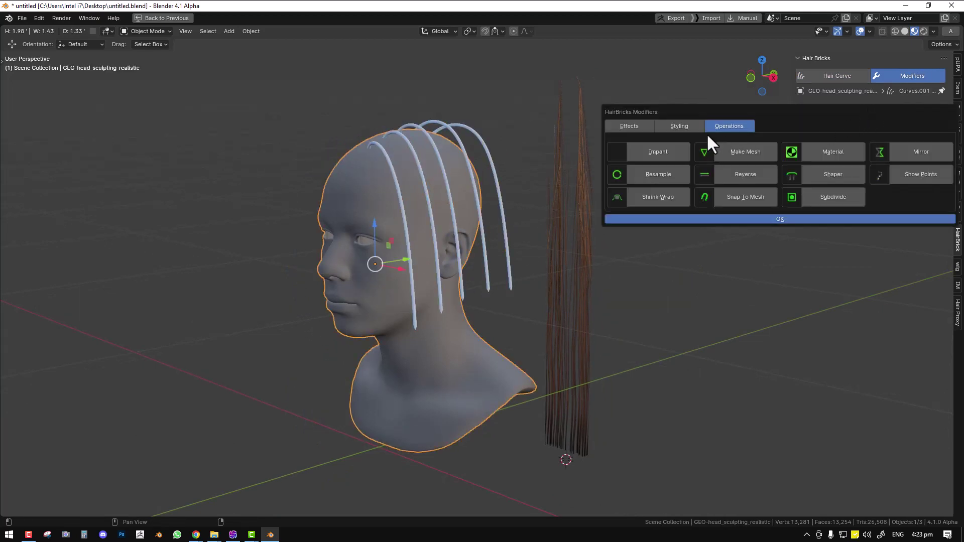
{"action": "left_click", "coordinate": [635, 130]}
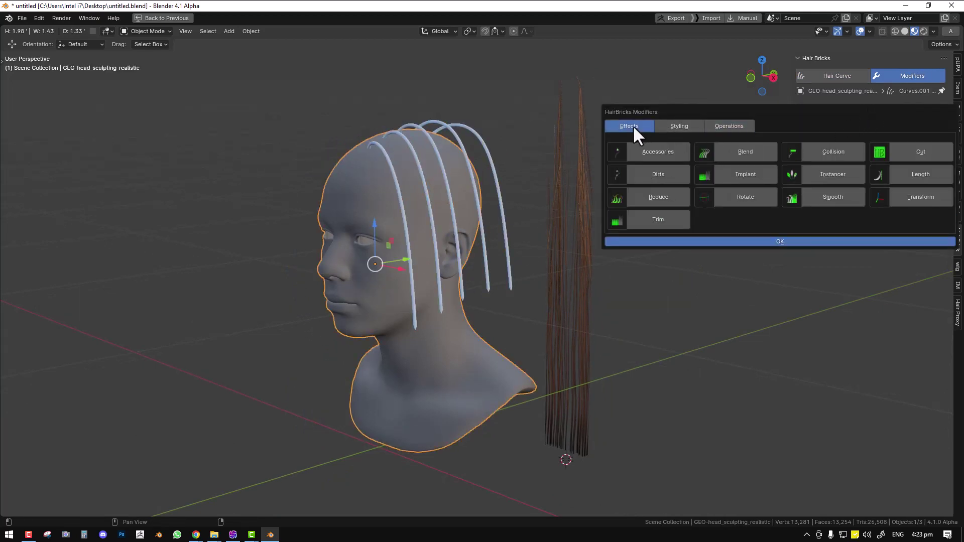
{"action": "left_click", "coordinate": [829, 176]}
{"action": "middle_click_drag", "start_coordinate": [544, 227], "coordinate": [598, 240]}
{"action": "middle_click_drag", "start_coordinate": [637, 284], "coordinate": [609, 272]}
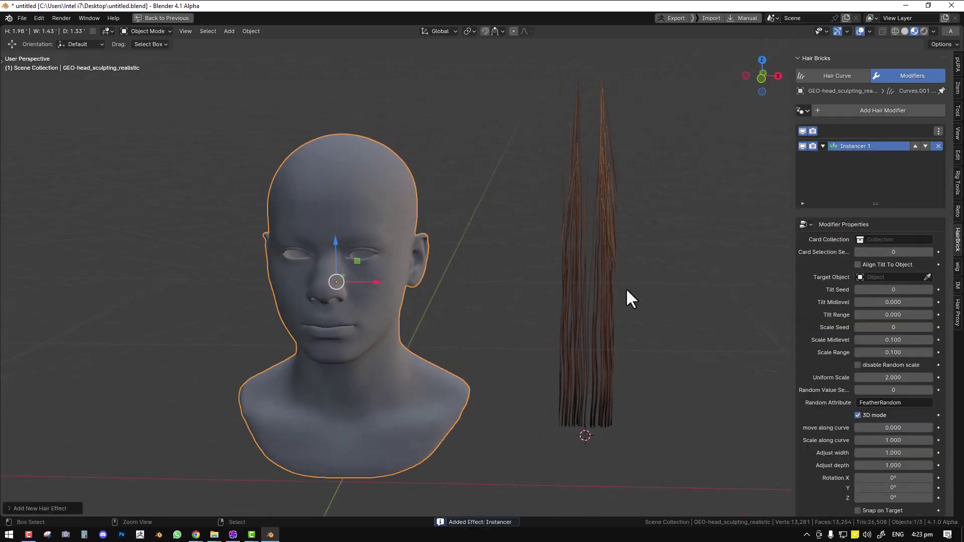
- Restore the full editor layout and enlarge the outliner to expose the scene collections
{"action": "key", "text": "ctrl+space"}
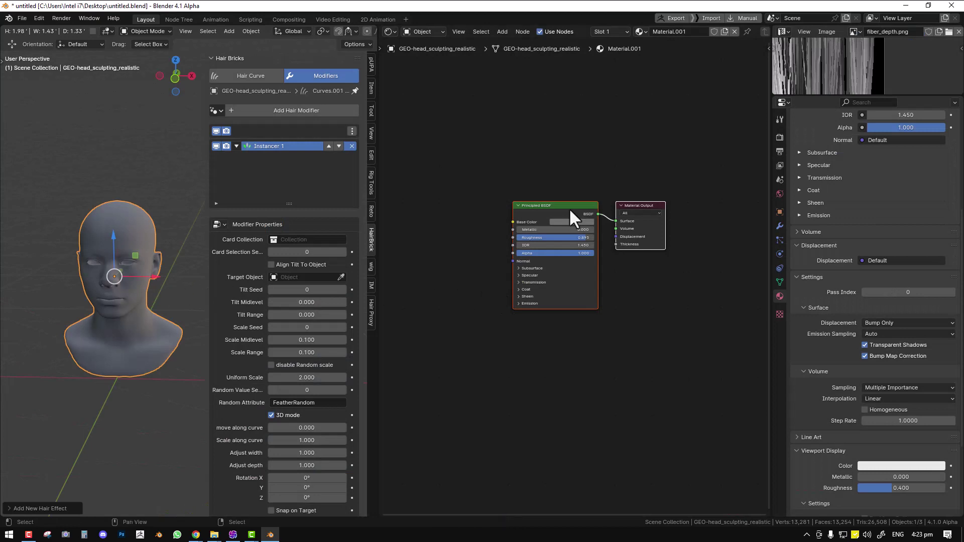
{"action": "key", "text": "n"}
{"action": "left_click_drag", "start_coordinate": [916, 88], "coordinate": [915, 234]}
{"action": "key", "text": "shift+F9"}
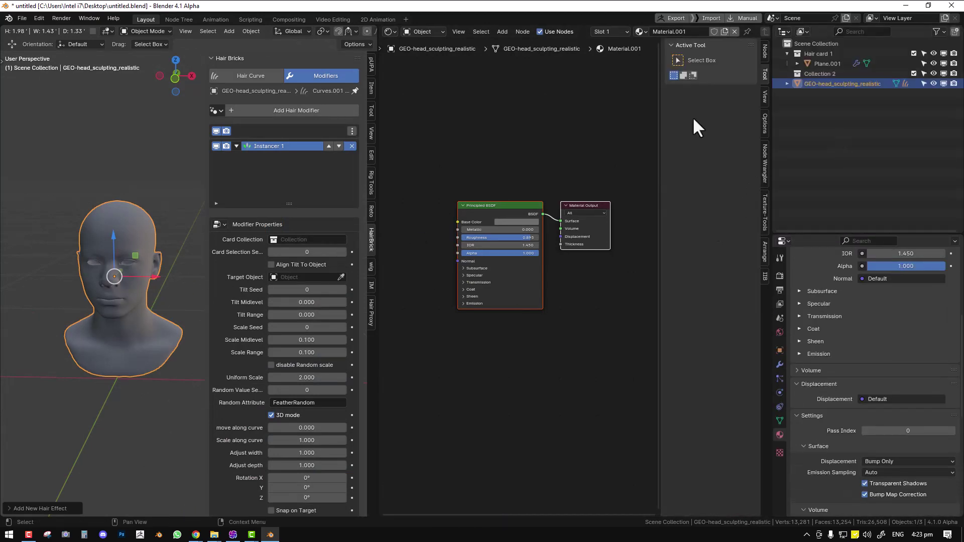
{"action": "key", "text": "n"}
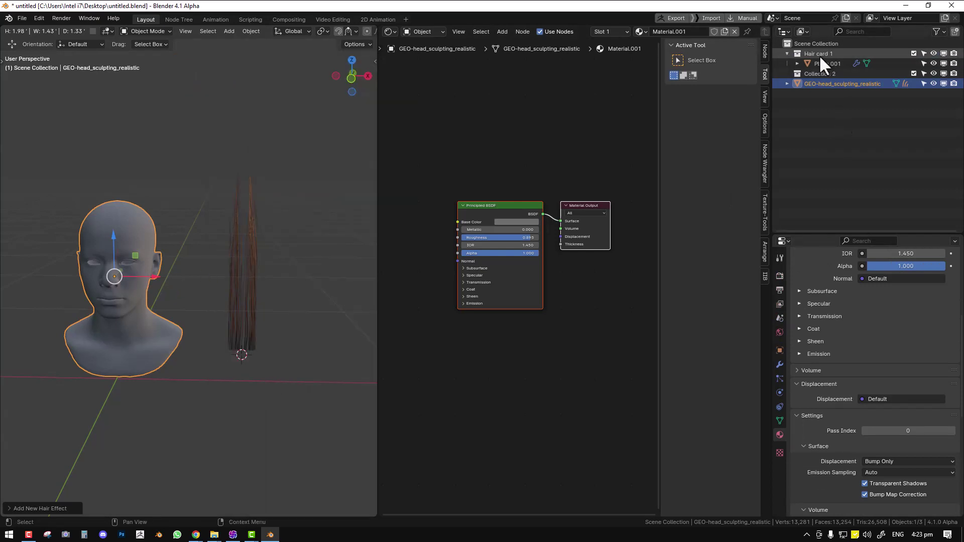
- Reselect the head sculpt and assign the Hair card 1 collection as the Instancer's Card Collection
{"action": "left_click", "coordinate": [819, 55]}
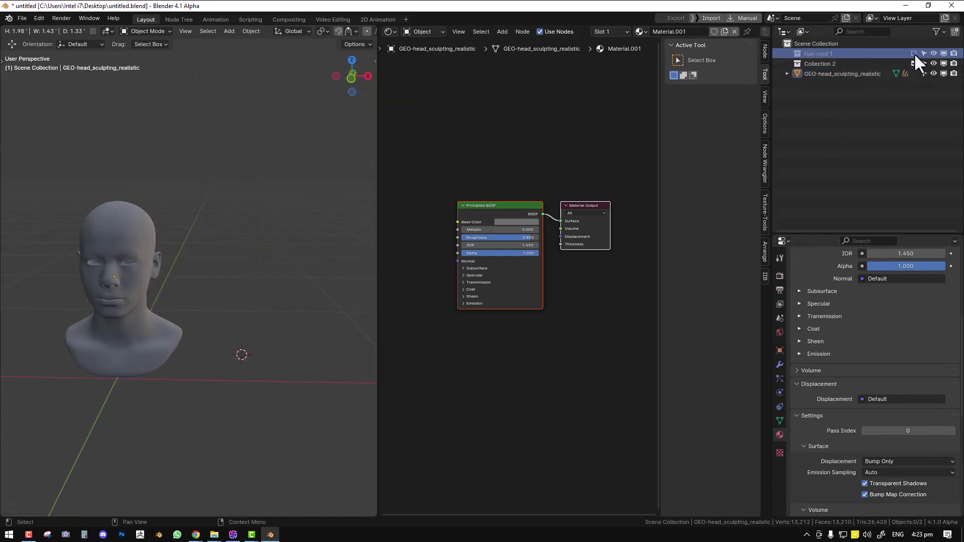
{"action": "scroll", "coordinate": [146, 261], "scroll_direction": "up", "scroll_amount": 3}
{"action": "left_click", "coordinate": [121, 208]}
{"action": "key", "text": "n"}
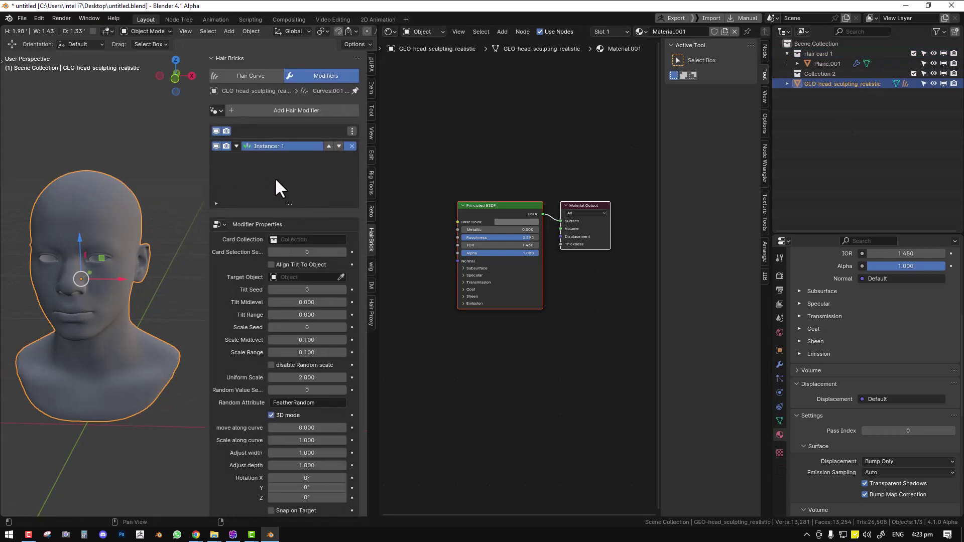
{"action": "left_click", "coordinate": [299, 241]}
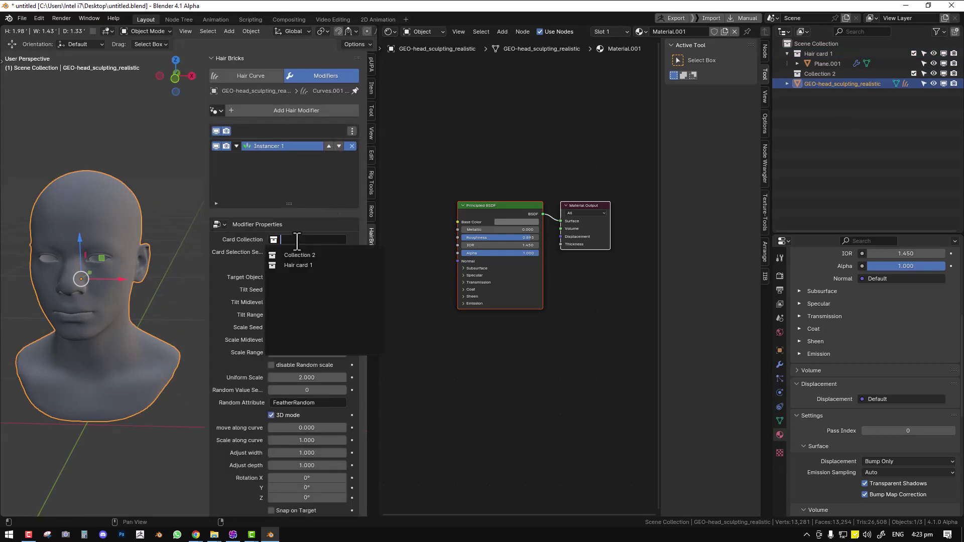
{"action": "left_click", "coordinate": [306, 265]}
- Select the original hair card, apply its rotation and scale, and set its origin
{"action": "mouse_move", "coordinate": [143, 291]}
{"action": "middle_mouse_down"}
{"action": "mouse_move", "coordinate": [131, 258]}
{"action": "mouse_move", "coordinate": [109, 243]}
{"action": "mouse_move", "coordinate": [118, 281]}
{"action": "mouse_move", "coordinate": [69, 258]}
{"action": "mouse_move", "coordinate": [141, 289]}
{"action": "middle_mouse_up"}
{"action": "left_click", "coordinate": [141, 289]}
{"action": "key", "text": "ctrl+a"}
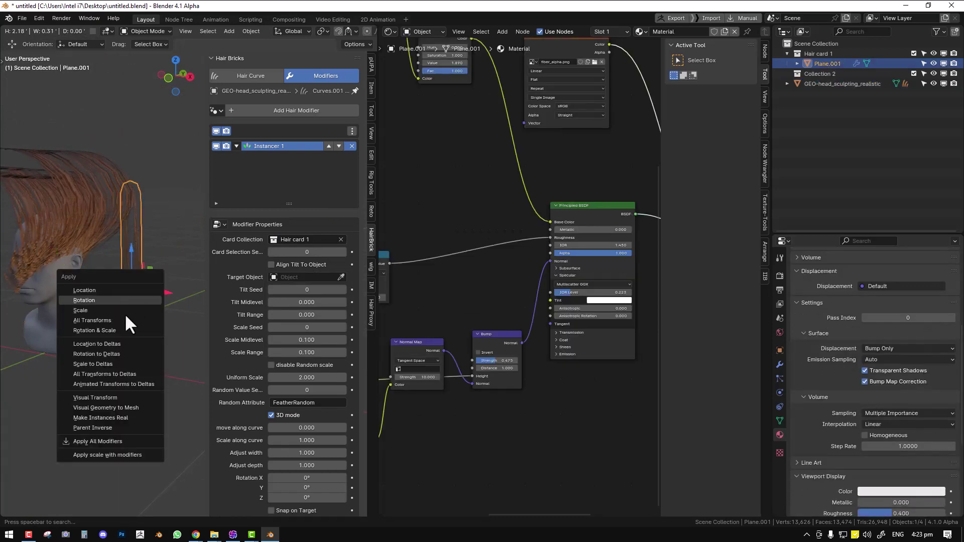
{"action": "left_click", "coordinate": [118, 329]}
{"action": "right_click", "coordinate": [144, 233]}
{"action": "left_click", "coordinate": [125, 245]}
{"action": "mouse_move", "coordinate": [103, 290]}
{"action": "middle_mouse_down"}
{"action": "mouse_move", "coordinate": [80, 300]}
{"action": "mouse_move", "coordinate": [159, 291]}
{"action": "mouse_move", "coordinate": [107, 307]}
{"action": "middle_mouse_up"}
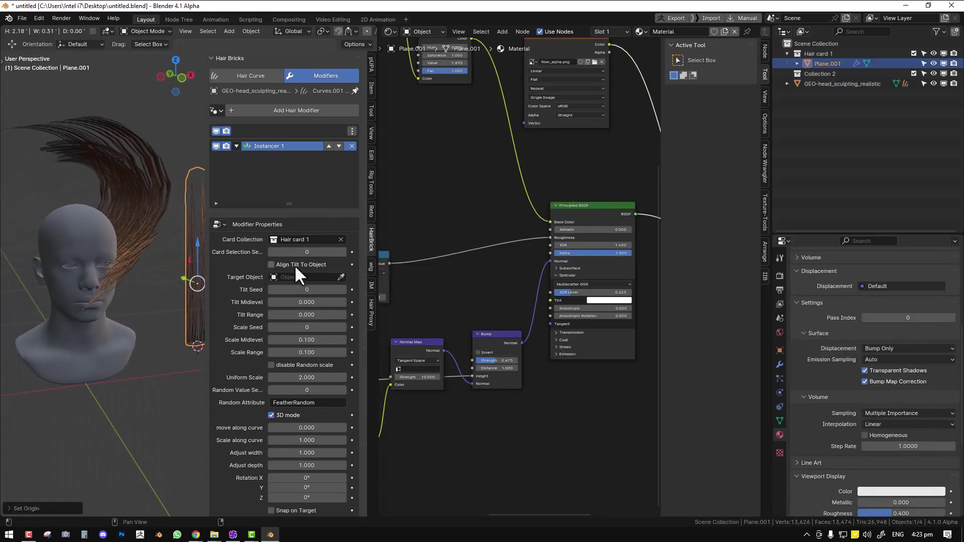
- Align the Instancer's card tilt to the head sculpt by picking it as the Target Object
{"action": "left_click", "coordinate": [341, 276]}
{"action": "left_click", "coordinate": [108, 223]}
{"action": "middle_click_drag", "start_coordinate": [83, 231], "coordinate": [146, 241]}
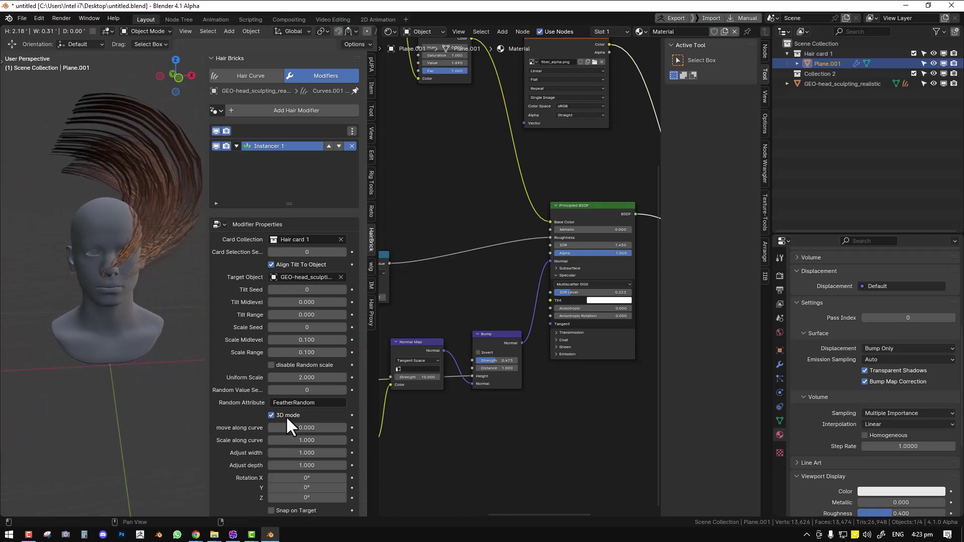
- Disable the Instancer's 3D mode, set Uniform Scale to 0.200 and maximize the viewport
{"action": "left_click", "coordinate": [272, 415]}
{"action": "middle_click_drag", "start_coordinate": [75, 295], "coordinate": [107, 252]}
{"action": "left_click_drag", "start_coordinate": [306, 377], "coordinate": [283, 377]}
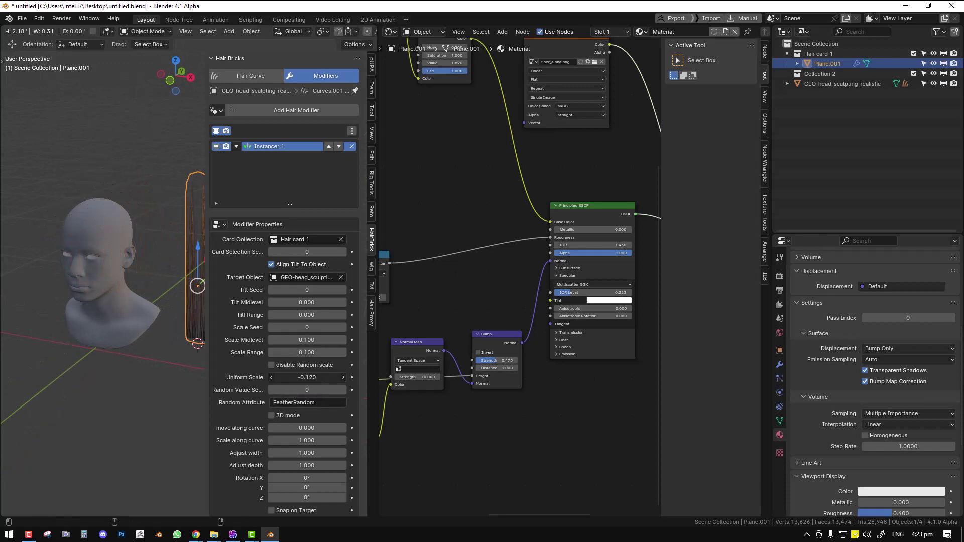
{"action": "scroll", "coordinate": [115, 287], "scroll_direction": "up", "scroll_amount": 2}
{"action": "middle_click_drag", "start_coordinate": [115, 287], "coordinate": [122, 257]}
{"action": "key", "text": "ctrl+space"}
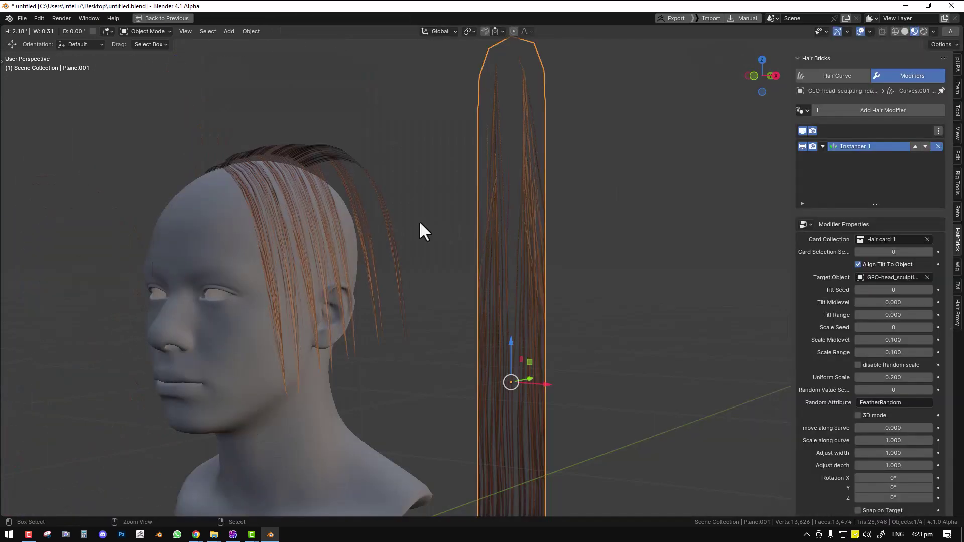
- Resume sculpting Curves.001 and comb the card-covered strands closer to the side of the head
{"action": "left_click", "coordinate": [849, 75]}
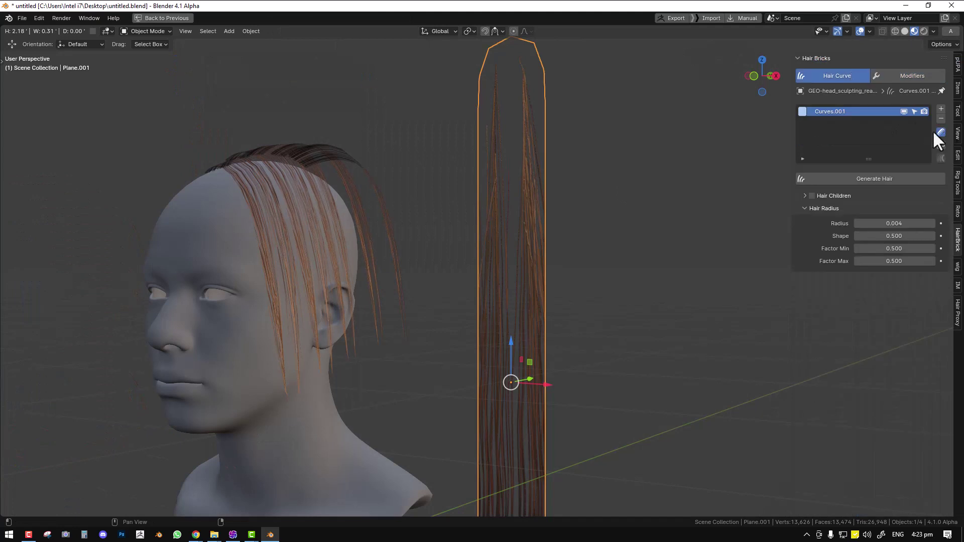
{"action": "left_click", "coordinate": [942, 132]}
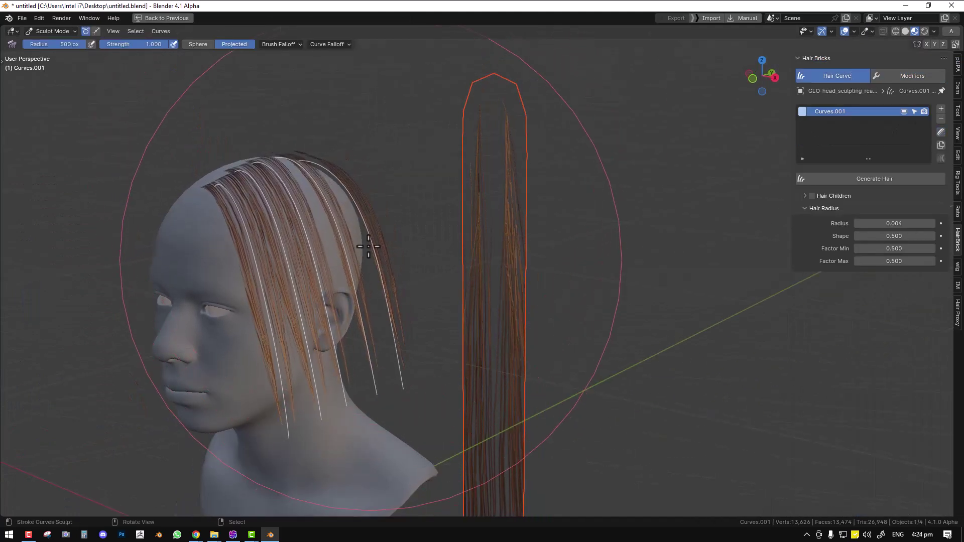
{"action": "middle_click_drag", "start_coordinate": [367, 246], "coordinate": [343, 465]}
{"action": "middle_click_drag", "start_coordinate": [384, 322], "coordinate": [350, 311]}
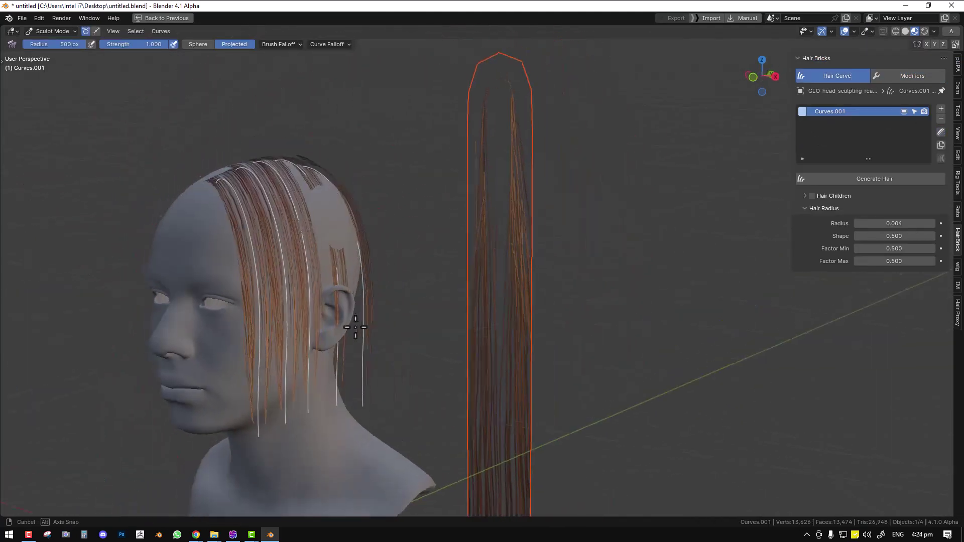
- Resize the Comb brush, comb the strands into shape along the scalp and return to Object Mode
{"action": "scroll", "coordinate": [346, 281], "scroll_direction": "up", "scroll_amount": 2}
{"action": "mouse_move", "coordinate": [346, 251]}
{"action": "middle_mouse_down"}
{"action": "mouse_move", "coordinate": [325, 243]}
{"action": "mouse_move", "coordinate": [341, 235]}
{"action": "middle_mouse_up"}
{"action": "key", "text": "f"}
{"action": "left_click", "coordinate": [238, 206]}
{"action": "mouse_move", "coordinate": [255, 196]}
{"action": "middle_mouse_down"}
{"action": "mouse_move", "coordinate": [276, 161]}
{"action": "mouse_move", "coordinate": [255, 232]}
{"action": "mouse_move", "coordinate": [333, 262]}
{"action": "mouse_move", "coordinate": [352, 215]}
{"action": "mouse_move", "coordinate": [352, 242]}
{"action": "mouse_move", "coordinate": [474, 245]}
{"action": "middle_mouse_up"}
{"action": "left_click_drag", "start_coordinate": [132, 172], "coordinate": [187, 303]}
{"action": "middle_click_drag", "start_coordinate": [194, 282], "coordinate": [234, 269]}
{"action": "scroll", "coordinate": [274, 266], "scroll_direction": "down", "scroll_amount": 8}
{"action": "mouse_move", "coordinate": [323, 276]}
{"action": "middle_mouse_down"}
{"action": "mouse_move", "coordinate": [318, 176]}
{"action": "mouse_move", "coordinate": [371, 247]}
{"action": "middle_mouse_up"}
{"action": "key", "text": "ctrl+Tab"}
{"action": "left_click", "coordinate": [381, 258]}
- Add a Monkey mesh beside the hair card and scale it down to about the head's size
{"action": "key", "text": "KP_1"}
{"action": "middle_click_drag", "start_coordinate": [550, 269], "coordinate": [368, 230], "text": "shift"}
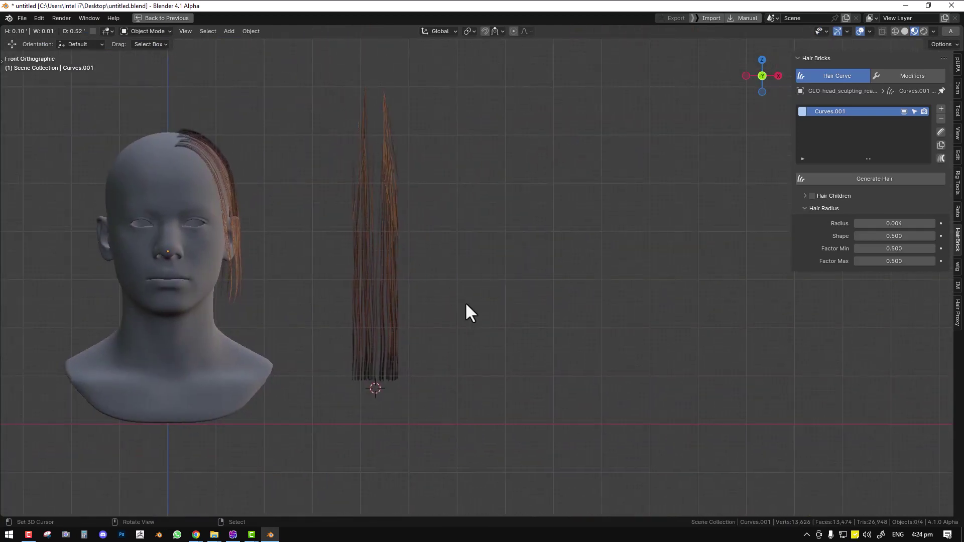
{"action": "key", "text": "shift+a"}
{"action": "key", "text": "shift+a"}
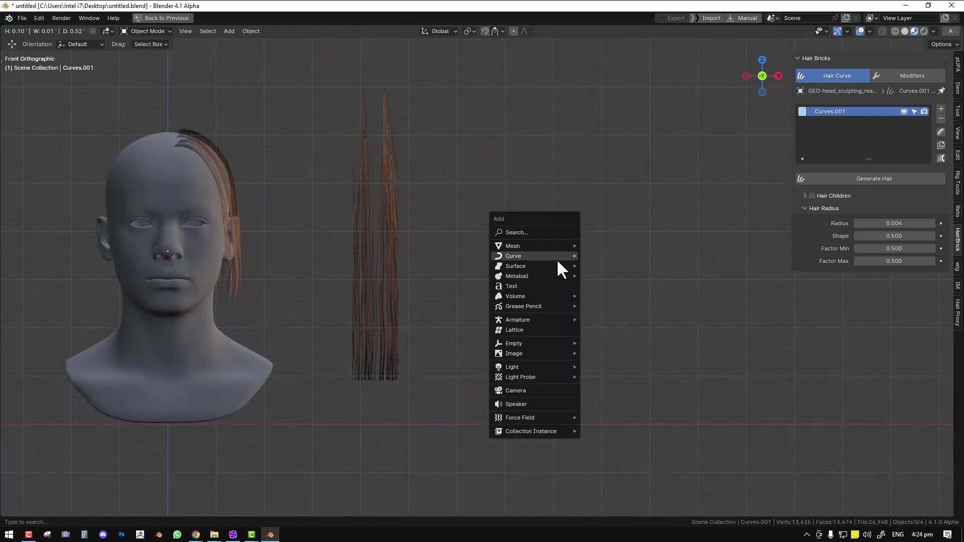
{"action": "mouse_move", "coordinate": [545, 246]}
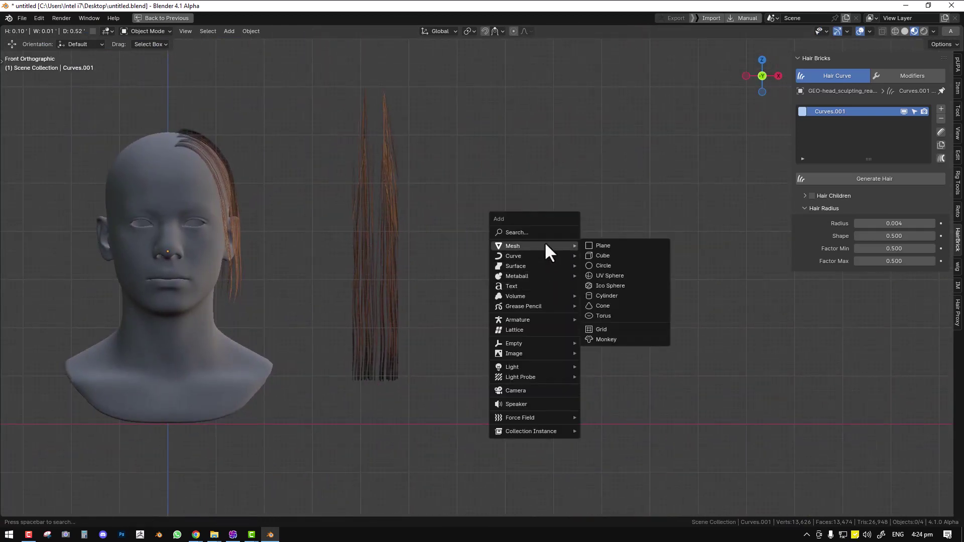
{"action": "left_click", "coordinate": [607, 339]}
{"action": "scroll", "coordinate": [607, 338], "scroll_direction": "down", "scroll_amount": 8}
{"action": "key", "text": "s"}
{"action": "left_click", "coordinate": [544, 254]}
{"action": "middle_click_drag", "start_coordinate": [546, 257], "coordinate": [544, 320]}
{"action": "key", "text": "KP_1"}
- Duplicate the monkey twice along Z in Edit Mode, stacking the copies above the original
{"action": "key", "text": "Tab"}
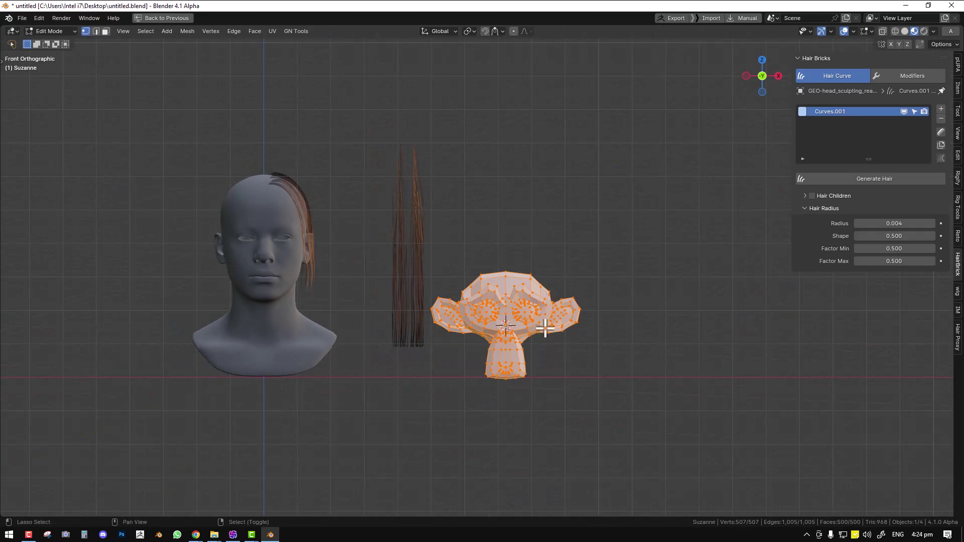
{"action": "key", "text": "shift+d"}
{"action": "key", "text": "z"}
{"action": "left_click", "coordinate": [554, 225]}
{"action": "middle_click_drag", "start_coordinate": [554, 224], "coordinate": [531, 306], "text": "shift"}
{"action": "key", "text": "shift+d"}
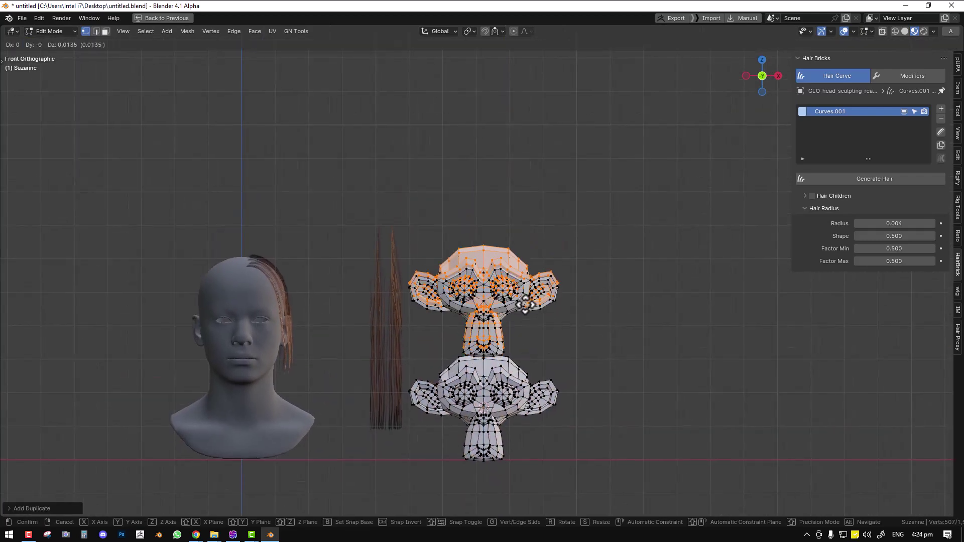
{"action": "key", "text": "z"}
{"action": "left_click", "coordinate": [536, 207]}
- Extend the monkey column to six heads by duplicating the stack upward along Z, and return to Object Mode
{"action": "scroll", "coordinate": [535, 261], "scroll_direction": "down", "scroll_amount": 2}
{"action": "key", "text": "a"}
{"action": "key", "text": "shift+d"}
{"action": "key", "text": "z"}
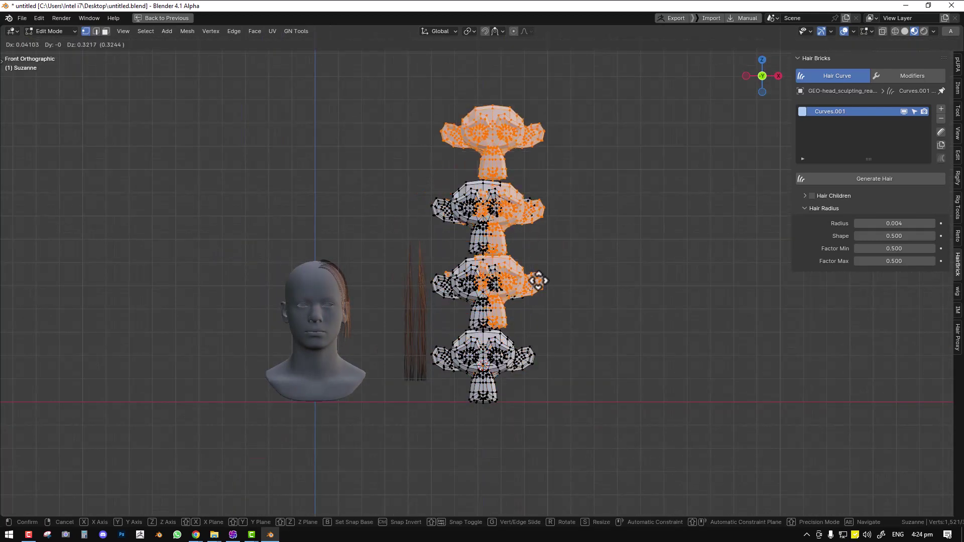
{"action": "left_click", "coordinate": [544, 136]}
{"action": "scroll", "coordinate": [521, 244], "scroll_direction": "down", "scroll_amount": 3}
{"action": "key", "text": "Tab"}
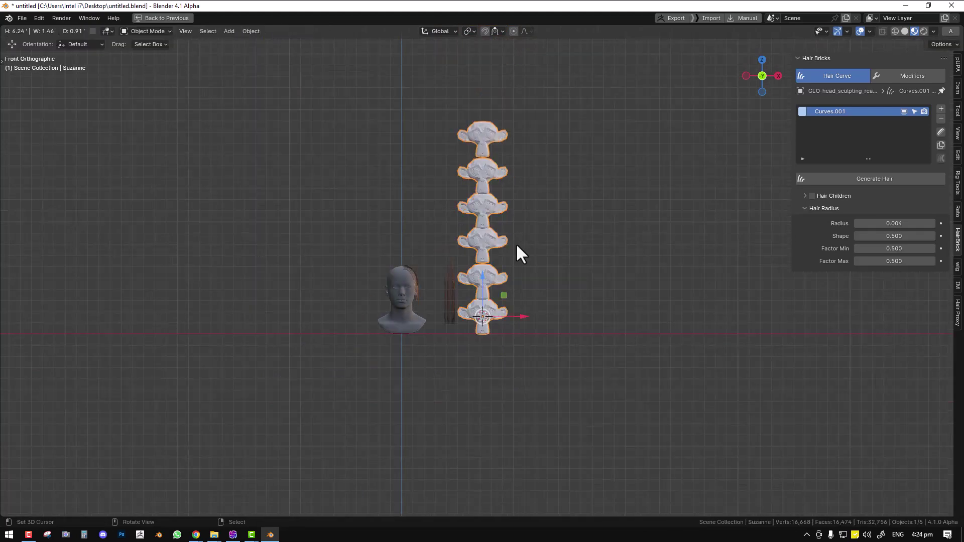
- Scale the monkey column down to suit the hair card's height and apply its transform
{"action": "scroll", "coordinate": [551, 319], "scroll_direction": "up", "scroll_amount": 3}
{"action": "key", "text": "s"}
{"action": "left_click", "coordinate": [505, 331]}
{"action": "key", "text": "ctrl+a"}
{"action": "left_click", "coordinate": [589, 314]}
{"action": "scroll", "coordinate": [384, 255], "scroll_direction": "up", "scroll_amount": 3}
- Hide Instancer 1 on Curves.001 in the viewport and add a second Instancer hair modifier
{"action": "left_click", "coordinate": [256, 293]}
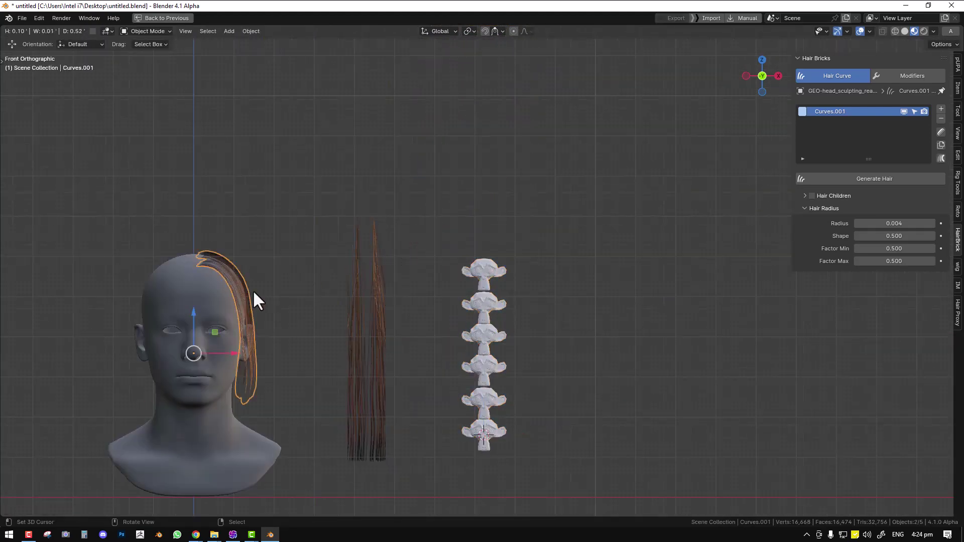
{"action": "left_click", "coordinate": [912, 76]}
{"action": "left_click", "coordinate": [803, 146]}
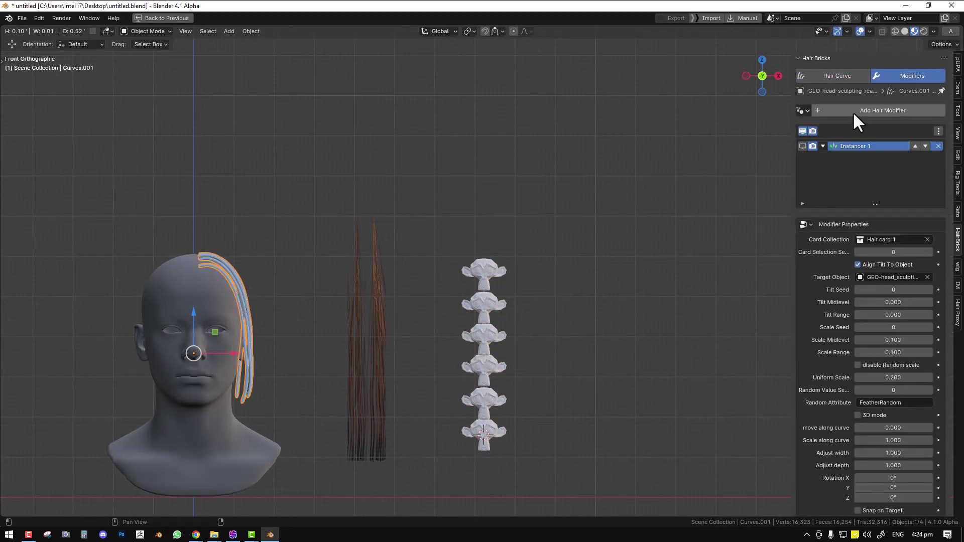
{"action": "left_click", "coordinate": [852, 111]}
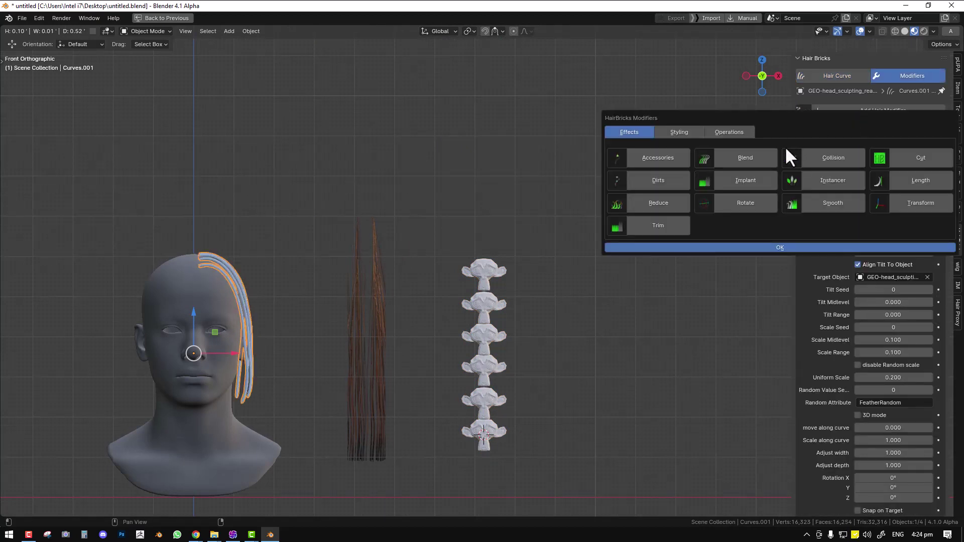
{"action": "left_click", "coordinate": [835, 178]}
- Move the monkey column into a new collection named Collection 3
{"action": "middle_click_drag", "start_coordinate": [553, 240], "coordinate": [602, 236]}
{"action": "left_click", "coordinate": [448, 322]}
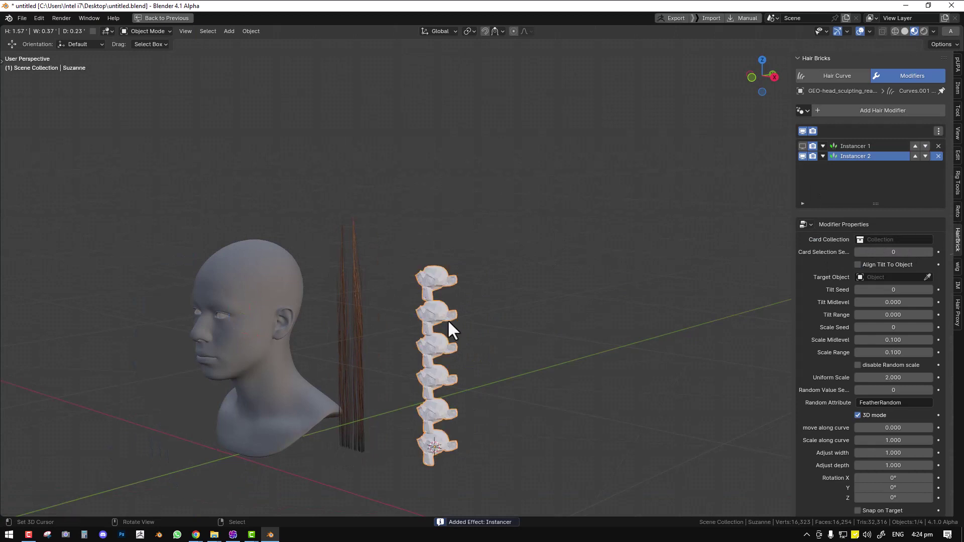
{"action": "key", "text": "m"}
{"action": "left_click", "coordinate": [593, 272]}
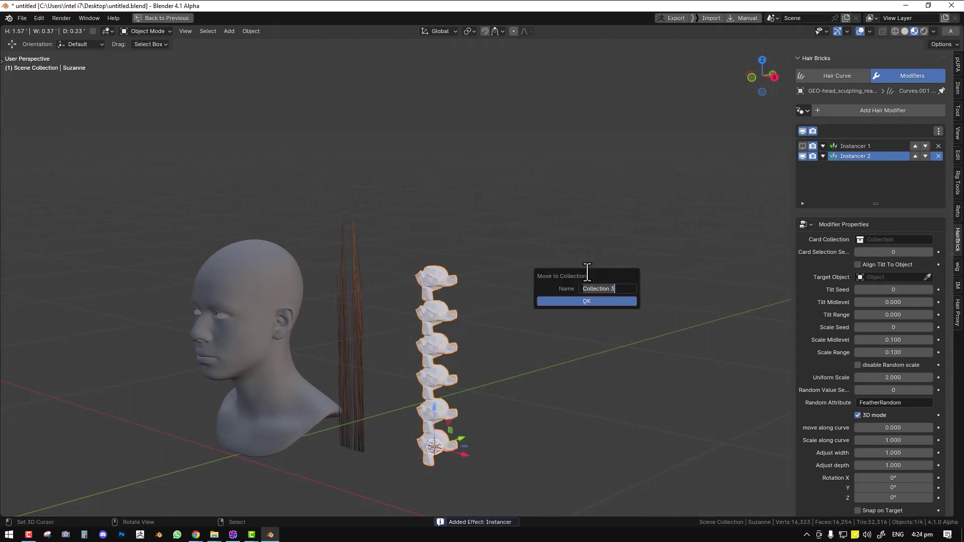
{"action": "left_click", "coordinate": [601, 303]}
- Set Instancer 2's card collection to Collection 3 and its target object to the head sculpt, with Align Tilt To Object enabled
{"action": "left_click", "coordinate": [884, 240]}
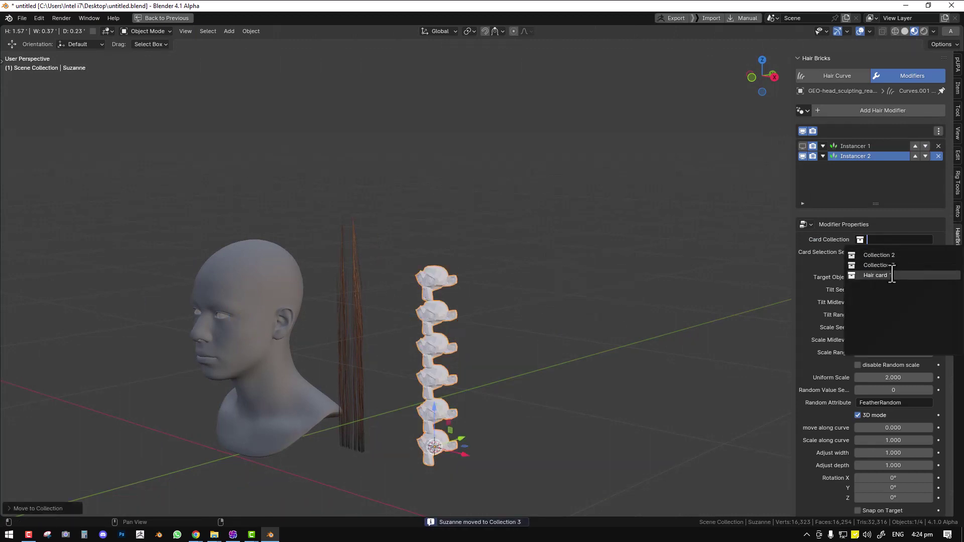
{"action": "left_click", "coordinate": [892, 267]}
{"action": "middle_click_drag", "start_coordinate": [419, 318], "coordinate": [464, 321]}
{"action": "middle_click_drag", "start_coordinate": [400, 330], "coordinate": [469, 294], "text": "shift"}
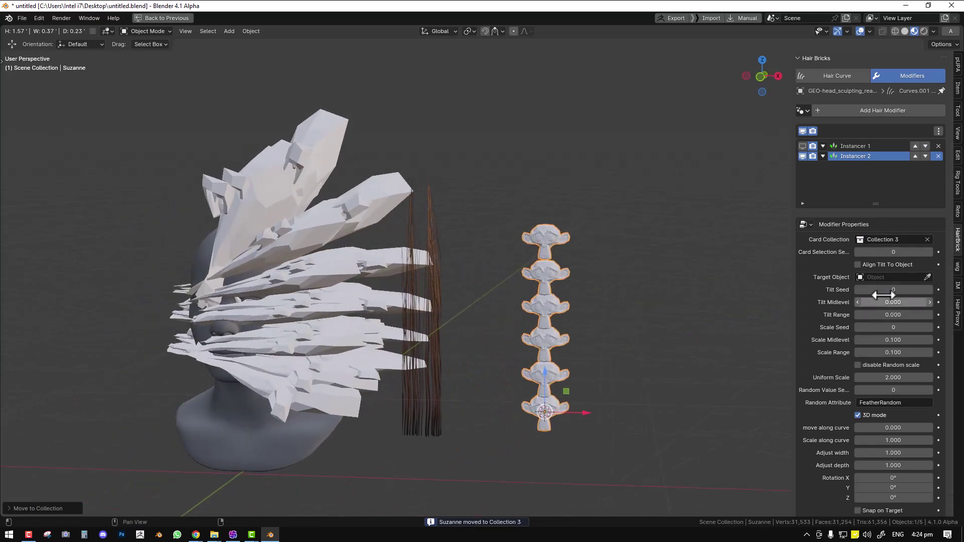
{"action": "left_click", "coordinate": [270, 444]}
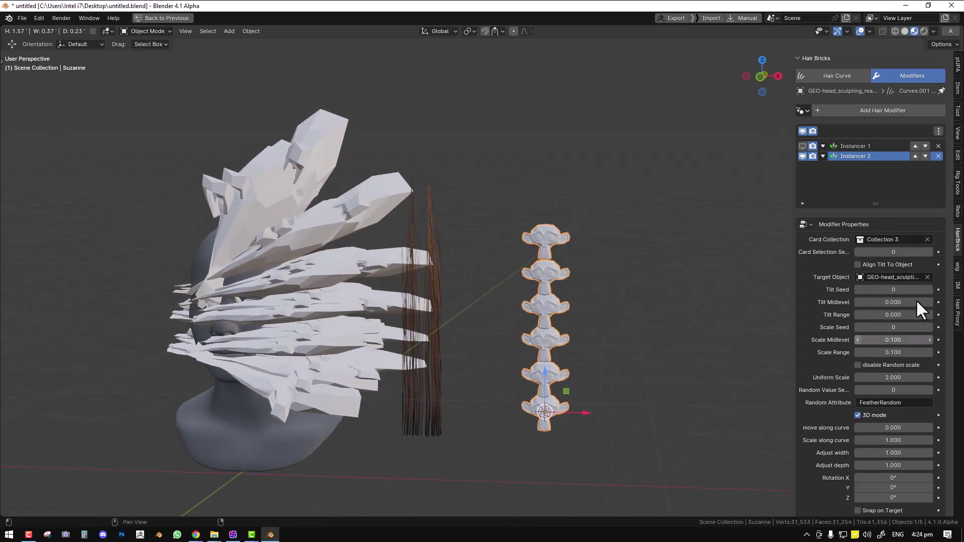
{"action": "left_click", "coordinate": [897, 264]}
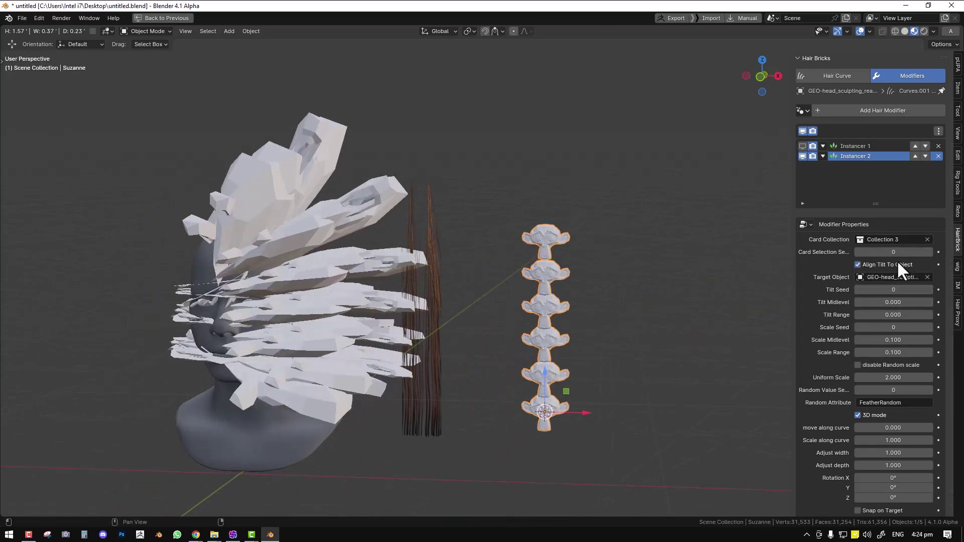
- Disable random scale on Instancer 2 and set its Uniform Scale to 0.170
{"action": "left_click", "coordinate": [882, 365]}
{"action": "left_click_drag", "start_coordinate": [893, 377], "coordinate": [805, 378]}
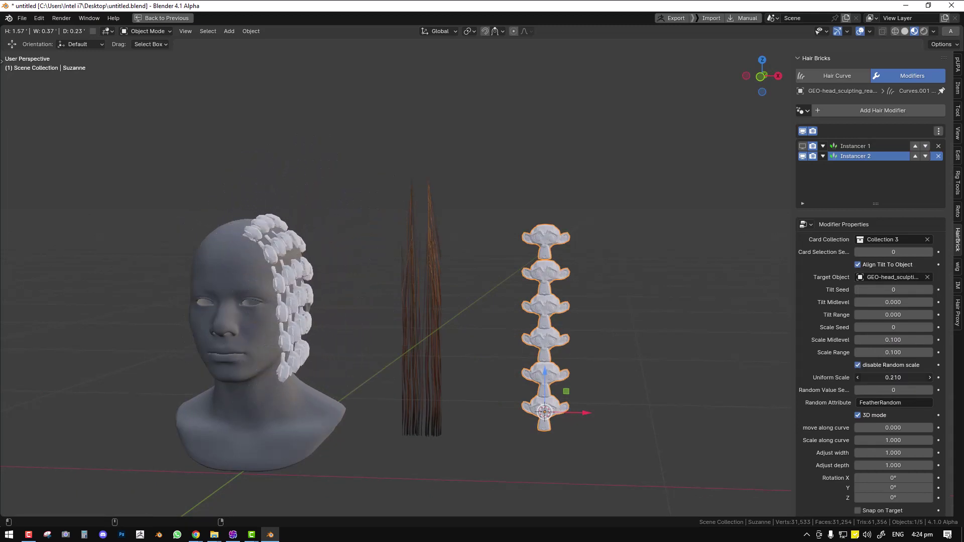
{"action": "middle_click_drag", "start_coordinate": [368, 266], "coordinate": [442, 299]}
{"action": "scroll", "coordinate": [595, 235], "scroll_direction": "up", "scroll_amount": 2}
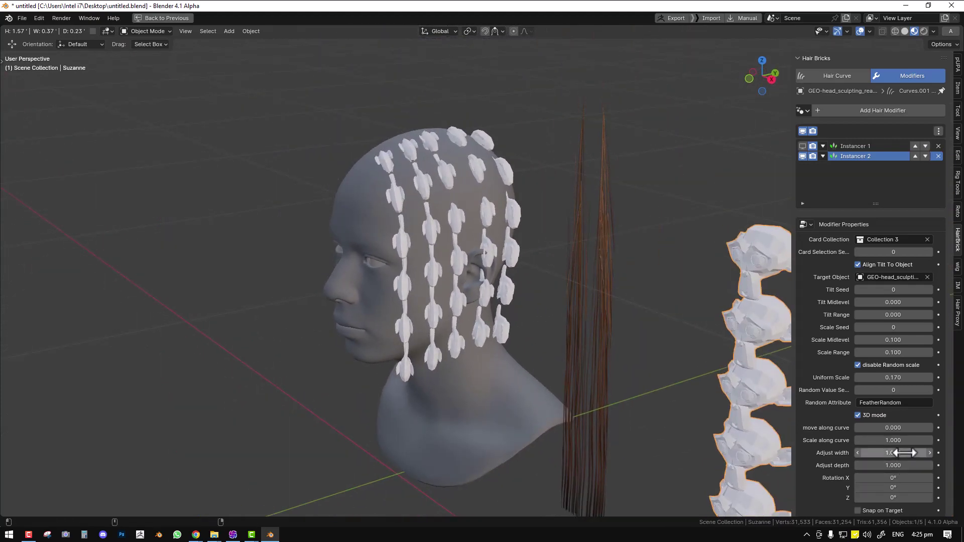
- Set Instancer 2's Adjust width to 1.640, Adjust depth to 1.770 and move along curve to 0.070, with 3D mode off
{"action": "left_click_drag", "start_coordinate": [904, 453], "coordinate": [946, 453]}
{"action": "middle_click_drag", "start_coordinate": [441, 336], "coordinate": [547, 314]}
{"action": "left_click_drag", "start_coordinate": [899, 466], "coordinate": [927, 465]}
{"action": "middle_click_drag", "start_coordinate": [452, 339], "coordinate": [417, 336]}
{"action": "left_click_drag", "start_coordinate": [895, 428], "coordinate": [864, 440]}
{"action": "scroll", "coordinate": [878, 474], "scroll_direction": "down", "scroll_amount": 1}
{"action": "left_click", "coordinate": [858, 396]}
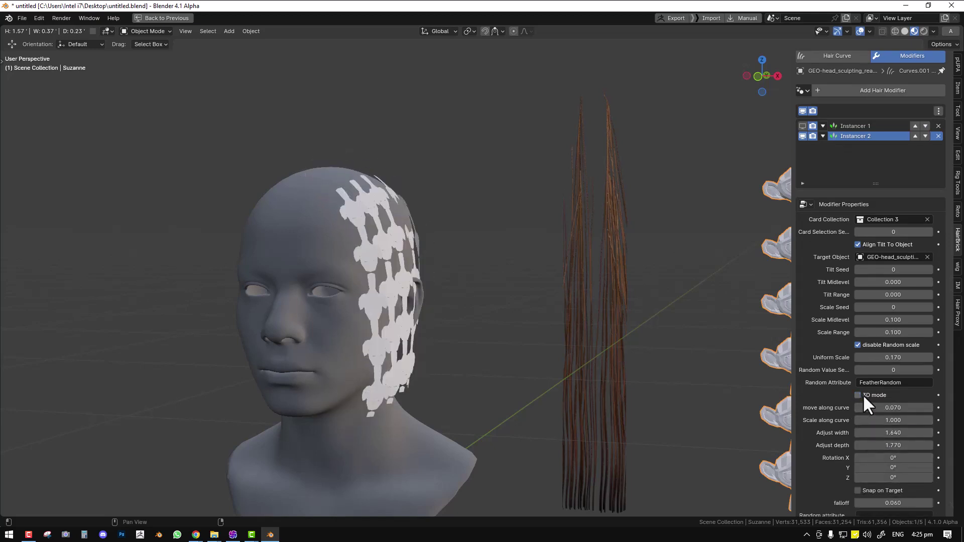
{"action": "middle_click_drag", "start_coordinate": [728, 351], "coordinate": [324, 326]}
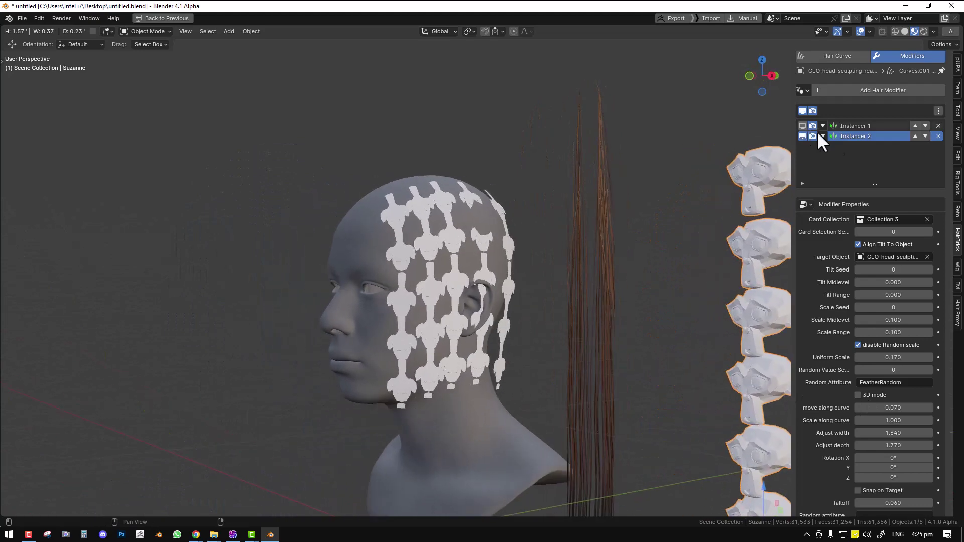
- Remove the Instancer 2 modifier and show Instancer 1 in the viewport again
{"action": "left_click", "coordinate": [938, 136]}
{"action": "middle_click_drag", "start_coordinate": [605, 182], "coordinate": [630, 229]}
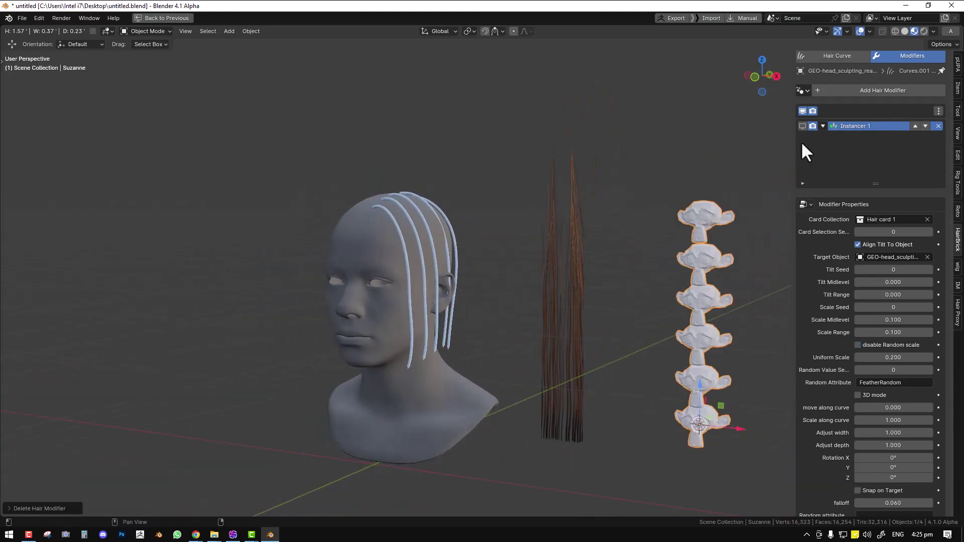
{"action": "left_click", "coordinate": [802, 126]}
{"action": "middle_click_drag", "start_coordinate": [441, 324], "coordinate": [485, 324]}
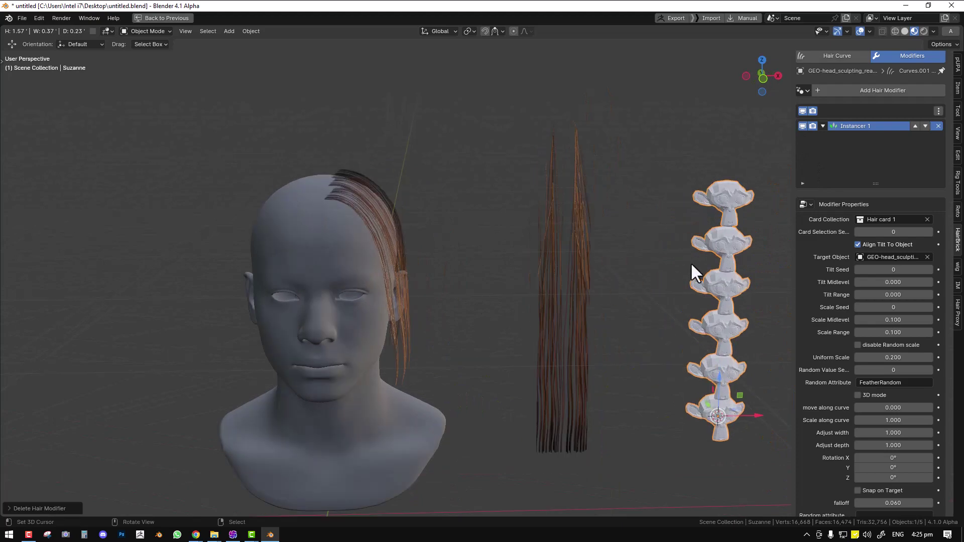
- Delete the monkey column and enter sculpting on the Curves.001 hair
{"action": "key", "text": "Delete"}
{"action": "middle_click_drag", "start_coordinate": [702, 256], "coordinate": [469, 316]}
{"action": "left_click", "coordinate": [441, 257]}
{"action": "middle_click_drag", "start_coordinate": [441, 257], "coordinate": [462, 242]}
{"action": "left_click", "coordinate": [827, 57]}
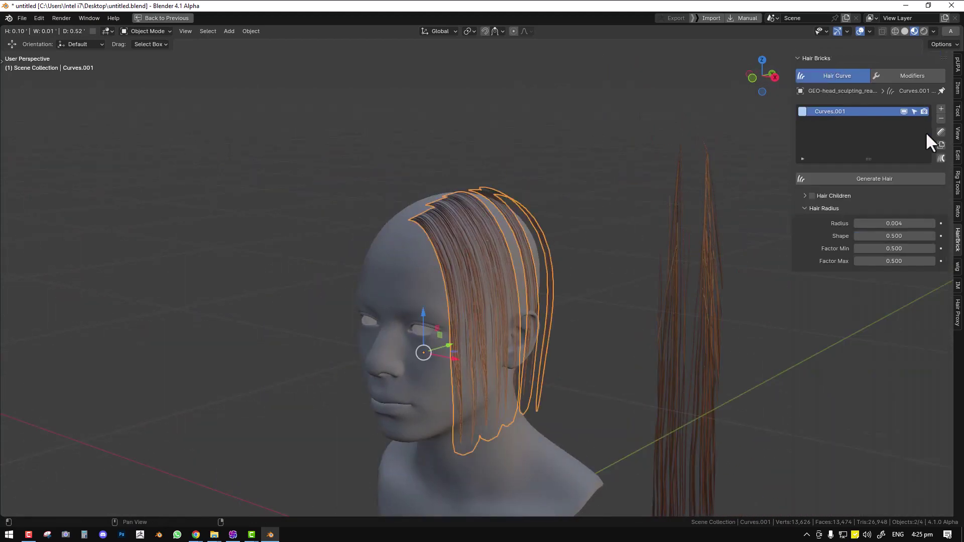
{"action": "left_click", "coordinate": [940, 132]}
- Clear the existing strands of Curves.001 off the head with a resized Delete brush
{"action": "mouse_move", "coordinate": [400, 223]}
{"action": "middle_mouse_down"}
{"action": "mouse_move", "coordinate": [408, 265]}
{"action": "mouse_move", "coordinate": [407, 246]}
{"action": "middle_mouse_up"}
{"action": "key", "text": "shift+space"}
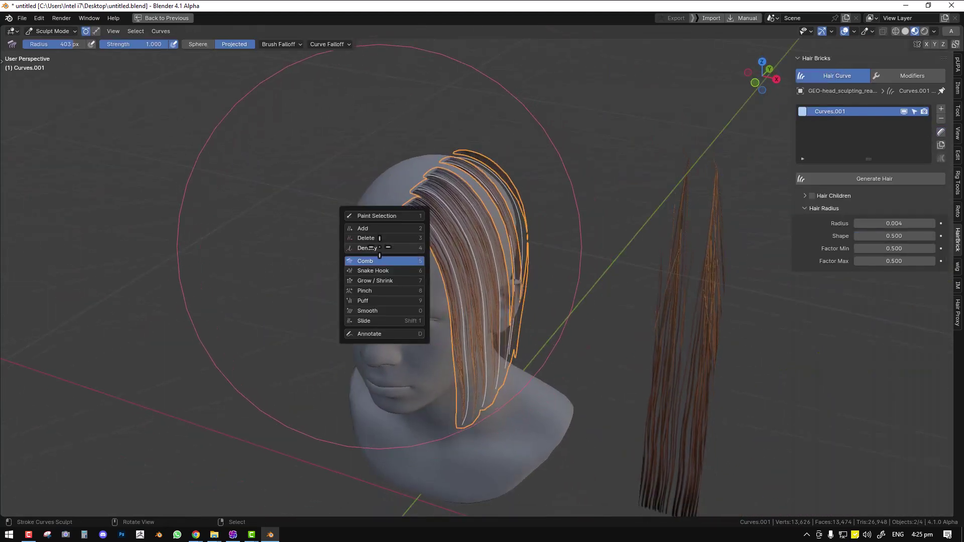
{"action": "left_click", "coordinate": [380, 248]}
{"action": "key", "text": "shift+space"}
{"action": "left_click", "coordinate": [361, 224]}
{"action": "key", "text": "f"}
{"action": "left_click", "coordinate": [356, 222]}
{"action": "left_click_drag", "start_coordinate": [399, 237], "coordinate": [485, 191]}
{"action": "middle_click_drag", "start_coordinate": [513, 184], "coordinate": [392, 206]}
{"action": "left_click_drag", "start_coordinate": [684, 280], "coordinate": [689, 294]}
- Place new single strands along the middle of the crown with the Add brush
{"action": "key", "text": "shift+space"}
{"action": "left_click", "coordinate": [611, 257]}
{"action": "key", "text": "shift+space"}
{"action": "left_click", "coordinate": [584, 241]}
{"action": "mouse_move", "coordinate": [589, 242]}
{"action": "middle_mouse_down"}
{"action": "mouse_move", "coordinate": [694, 253]}
{"action": "mouse_move", "coordinate": [482, 202]}
{"action": "mouse_move", "coordinate": [340, 188]}
{"action": "middle_mouse_up"}
{"action": "mouse_move", "coordinate": [438, 234]}
{"action": "middle_mouse_down"}
{"action": "mouse_move", "coordinate": [445, 243]}
{"action": "mouse_move", "coordinate": [434, 259]}
{"action": "middle_mouse_up"}
{"action": "left_click", "coordinate": [432, 250]}
{"action": "middle_click_drag", "start_coordinate": [462, 227], "coordinate": [548, 211]}
- Hide the Instancer 1 modifier in the viewport and go back to the Hair Curve settings
{"action": "left_click", "coordinate": [943, 76]}
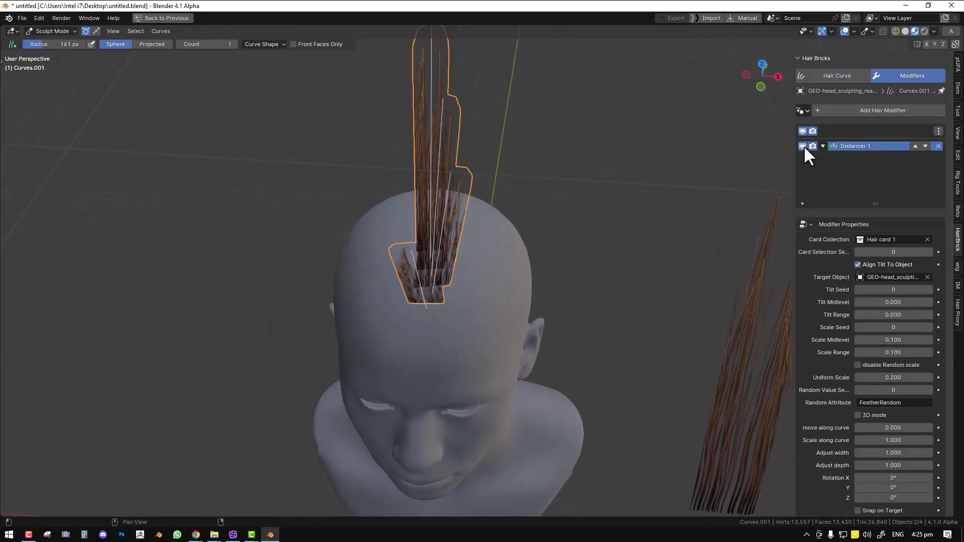
{"action": "left_click", "coordinate": [803, 146]}
{"action": "middle_click_drag", "start_coordinate": [667, 172], "coordinate": [569, 207]}
{"action": "left_click", "coordinate": [836, 77]}
{"action": "mouse_move", "coordinate": [894, 223]}
{"action": "left_mouse_down"}
{"action": "mouse_move", "coordinate": [877, 223]}
{"action": "mouse_move", "coordinate": [924, 224]}
{"action": "mouse_move", "coordinate": [884, 224]}
{"action": "mouse_move", "coordinate": [896, 223]}
{"action": "left_mouse_up"}
- Add rows of single strands along the centre parting and down one side of the scalp, from the forehead to the back
{"action": "middle_click_drag", "start_coordinate": [475, 253], "coordinate": [487, 274]}
{"action": "key", "text": "KP_7"}
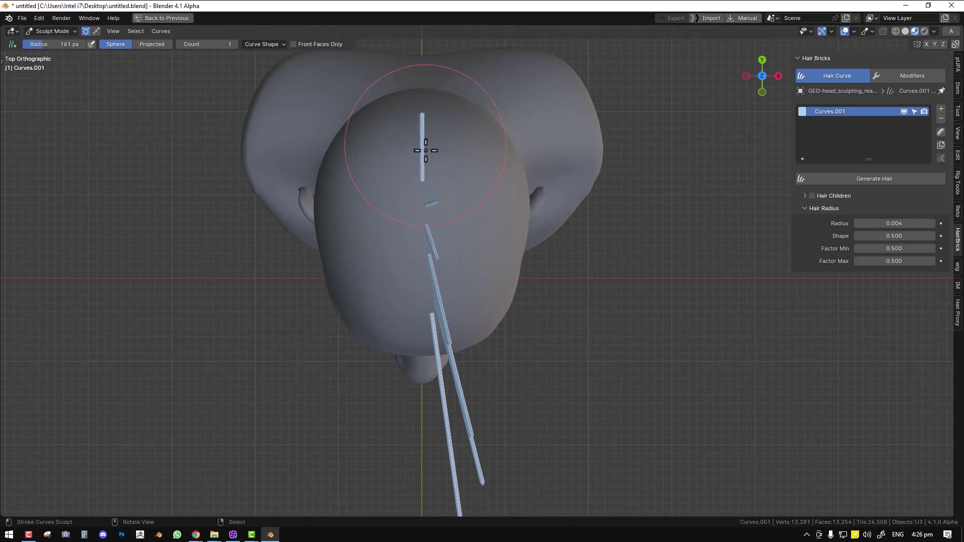
{"action": "mouse_move", "coordinate": [431, 158]}
{"action": "middle_mouse_down"}
{"action": "mouse_move", "coordinate": [329, 146]}
{"action": "mouse_move", "coordinate": [553, 166]}
{"action": "mouse_move", "coordinate": [605, 254]}
{"action": "mouse_move", "coordinate": [566, 314]}
{"action": "mouse_move", "coordinate": [536, 307]}
{"action": "middle_mouse_up"}
{"action": "left_click", "coordinate": [539, 324]}
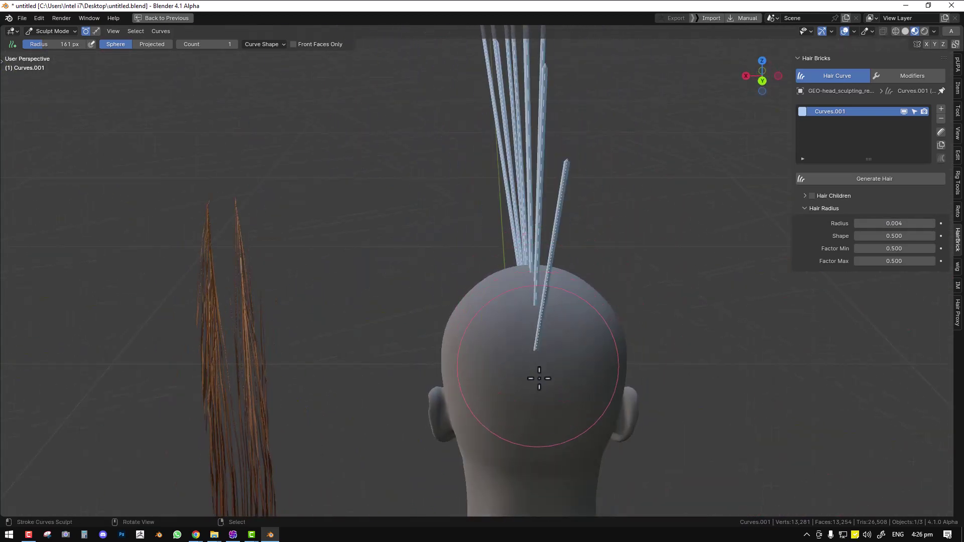
{"action": "left_click", "coordinate": [540, 380]}
{"action": "middle_click_drag", "start_coordinate": [541, 386], "coordinate": [495, 250]}
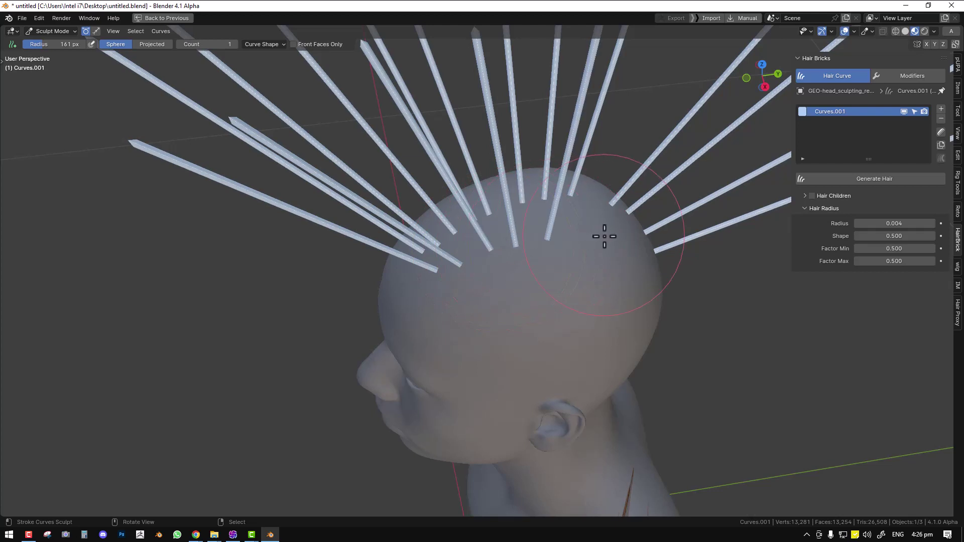
{"action": "middle_click_drag", "start_coordinate": [605, 236], "coordinate": [492, 328]}
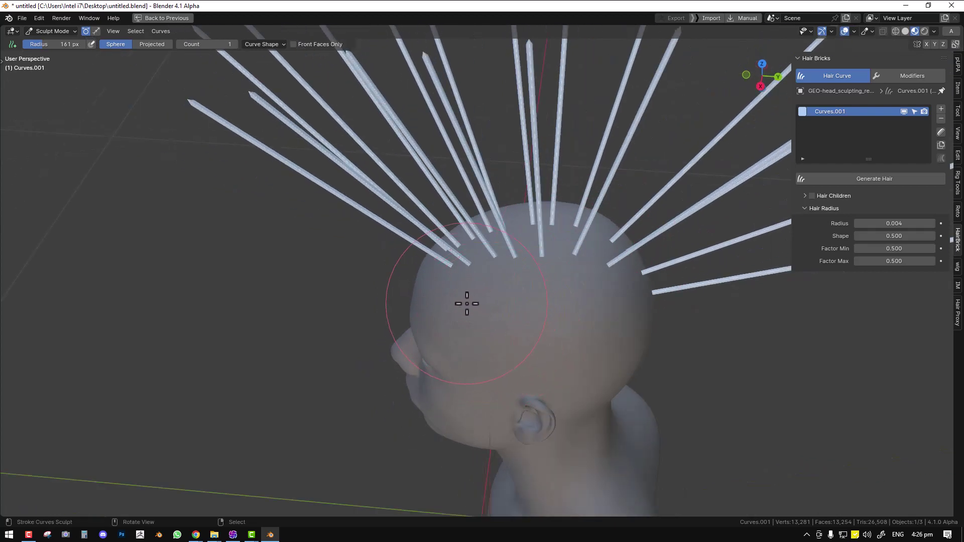
{"action": "mouse_move", "coordinate": [563, 294]}
{"action": "middle_mouse_down"}
{"action": "mouse_move", "coordinate": [577, 290]}
{"action": "mouse_move", "coordinate": [580, 320]}
{"action": "mouse_move", "coordinate": [629, 284]}
{"action": "mouse_move", "coordinate": [703, 280]}
{"action": "middle_mouse_up"}
{"action": "scroll", "coordinate": [598, 358], "scroll_direction": "down", "scroll_amount": 2}
- Comb the strands down over the side of the head from the front view with a 500 px Comb brush
{"action": "scroll", "coordinate": [613, 267], "scroll_direction": "down", "scroll_amount": 3}
{"action": "key", "text": "KP_1"}
{"action": "key", "text": "shift+space"}
{"action": "left_click", "coordinate": [525, 282]}
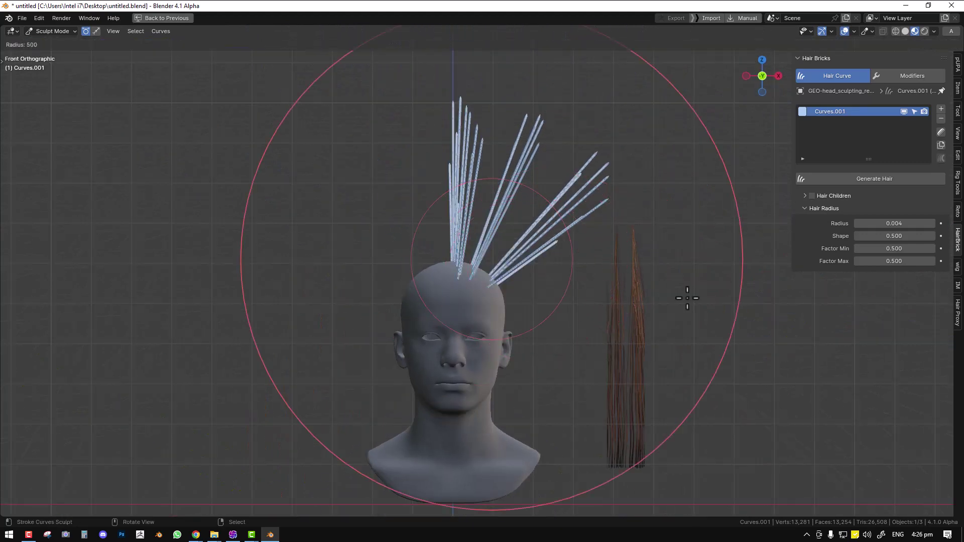
{"action": "mouse_move", "coordinate": [572, 282]}
{"action": "left_mouse_down"}
{"action": "mouse_move", "coordinate": [570, 205]}
{"action": "mouse_move", "coordinate": [578, 284]}
{"action": "mouse_move", "coordinate": [543, 334]}
{"action": "left_mouse_up"}
{"action": "scroll", "coordinate": [540, 334], "scroll_direction": "up", "scroll_amount": 3}
{"action": "mouse_move", "coordinate": [462, 282]}
{"action": "left_mouse_down"}
{"action": "mouse_move", "coordinate": [477, 215]}
{"action": "mouse_move", "coordinate": [517, 254]}
{"action": "left_mouse_up"}
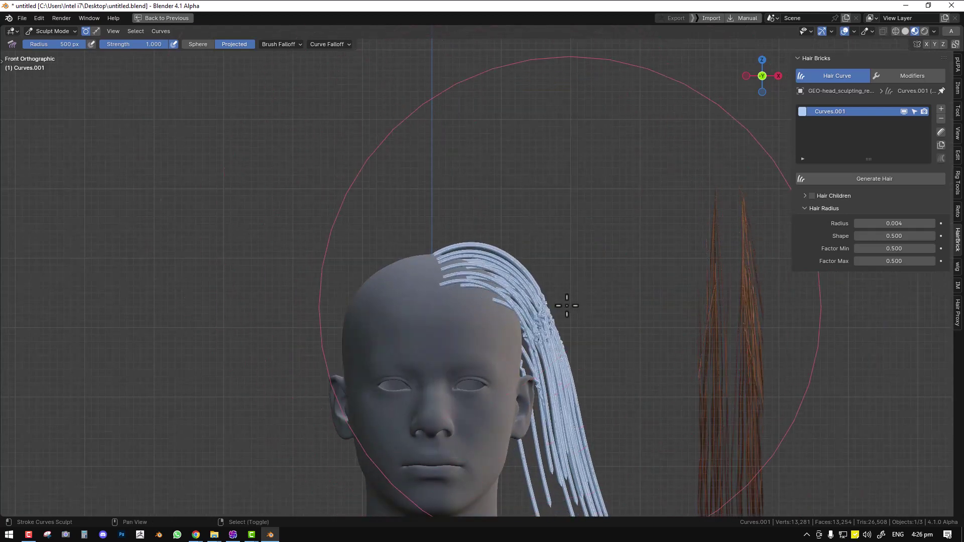
{"action": "middle_click_drag", "start_coordinate": [548, 281], "coordinate": [460, 85], "text": "shift"}
{"action": "mouse_move", "coordinate": [450, 104]}
{"action": "left_mouse_down"}
{"action": "mouse_move", "coordinate": [500, 205]}
{"action": "mouse_move", "coordinate": [444, 331]}
{"action": "left_mouse_up"}
- Try combing the front strands backward from the side view with a smaller Comb brush
{"action": "key", "text": "KP_3"}
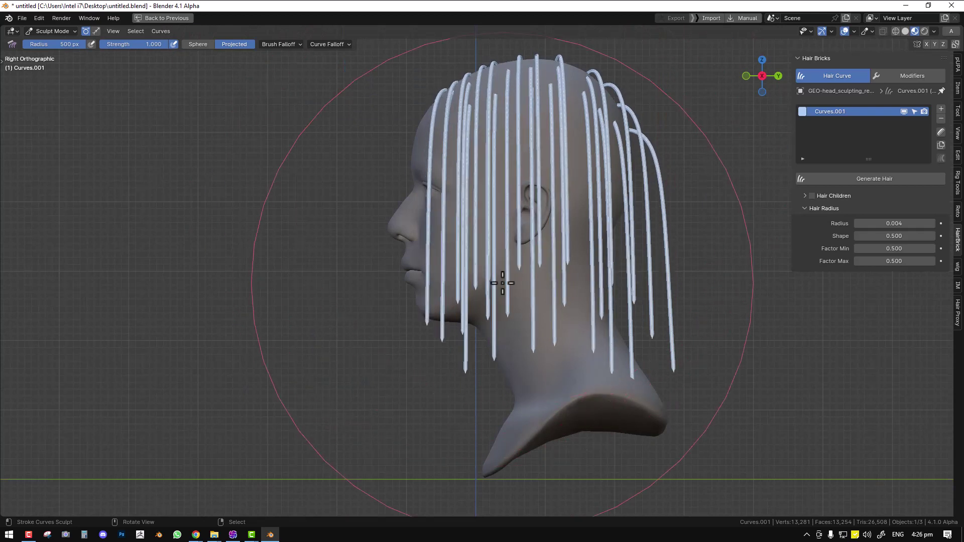
{"action": "key", "text": "f"}
{"action": "left_click", "coordinate": [482, 276]}
{"action": "mouse_move", "coordinate": [414, 323]}
{"action": "left_mouse_down"}
{"action": "mouse_move", "coordinate": [444, 355]}
{"action": "mouse_move", "coordinate": [498, 273]}
{"action": "left_mouse_up"}
{"action": "key", "text": "ctrl+z"}
- Pull the strand ends down with Snake Hook and even out the tips with a 79 px projected Grow/Shrink brush set to shrink
{"action": "key", "text": "shift+space"}
{"action": "left_click", "coordinate": [516, 253]}
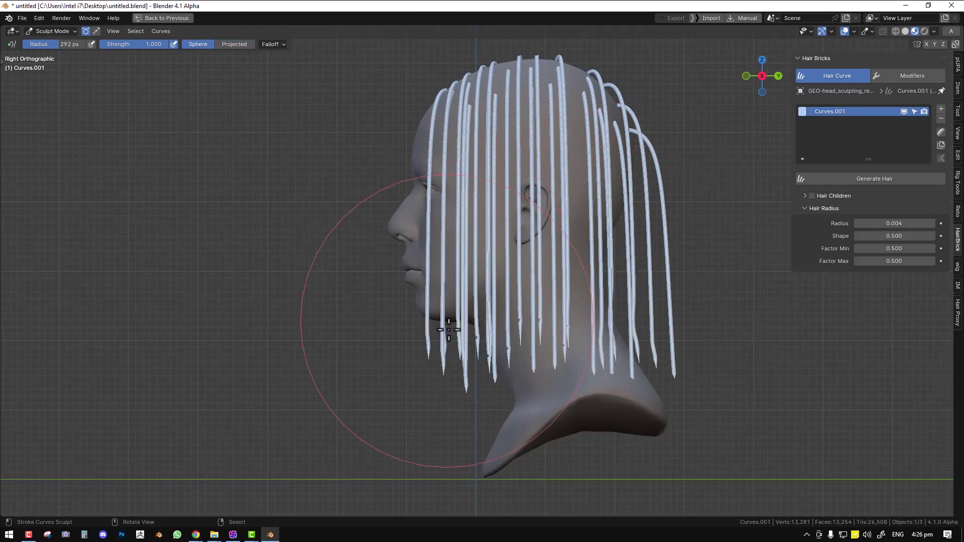
{"action": "key", "text": "shift+space"}
{"action": "left_click", "coordinate": [653, 400]}
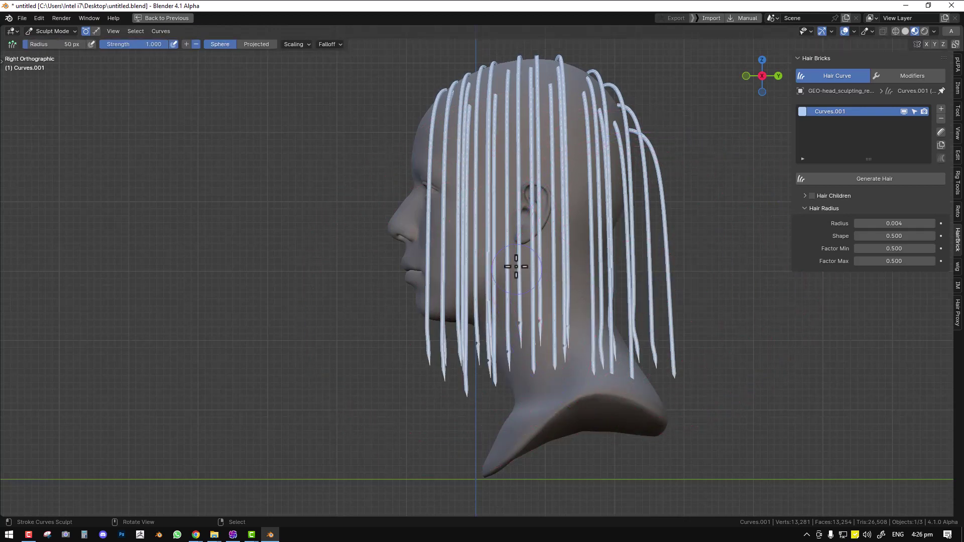
{"action": "key", "text": "f"}
{"action": "left_click", "coordinate": [386, 374]}
- Comb the rear strands inward toward the neck with a 310 px Comb brush
{"action": "key", "text": "shift+space"}
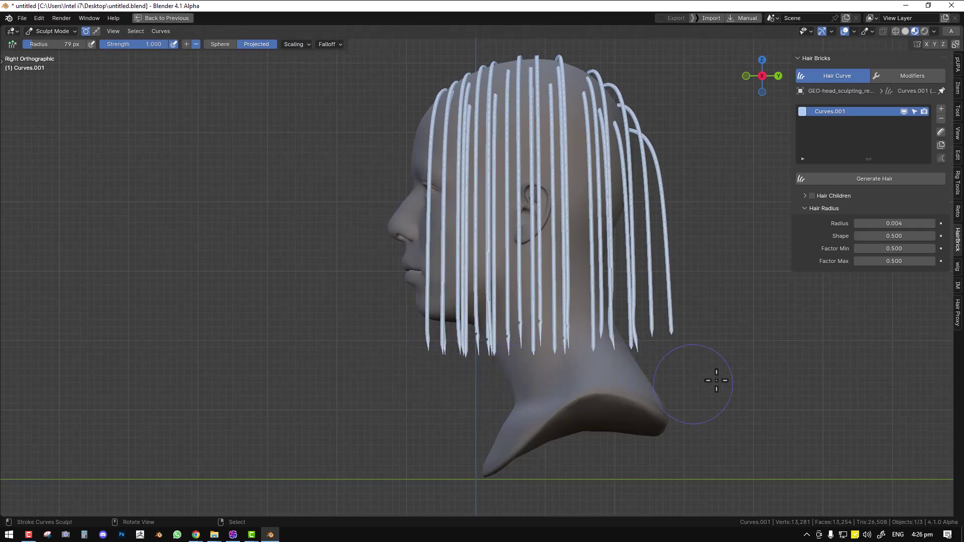
{"action": "key", "text": "shift+space"}
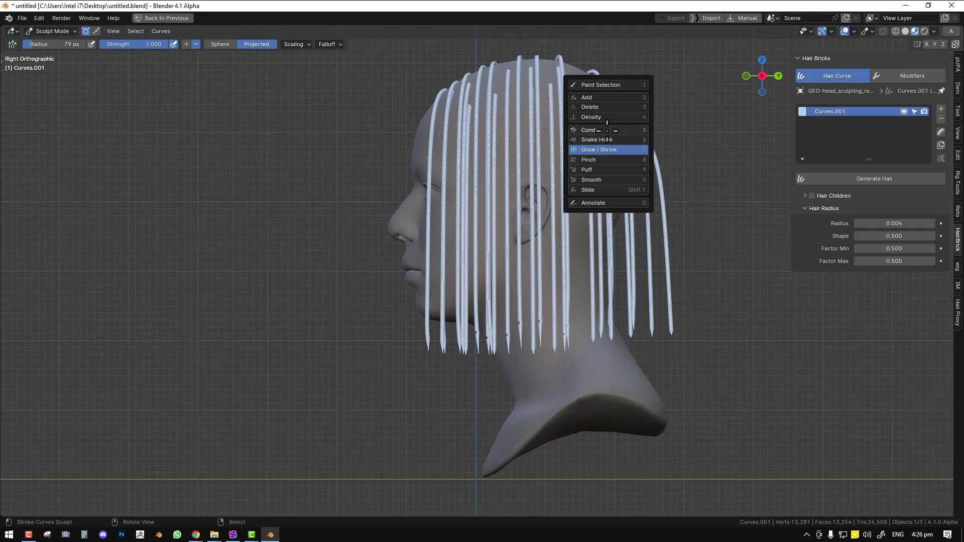
{"action": "left_click", "coordinate": [607, 131]}
{"action": "key", "text": "f"}
{"action": "left_click", "coordinate": [721, 201]}
{"action": "left_click_drag", "start_coordinate": [681, 234], "coordinate": [660, 326]}
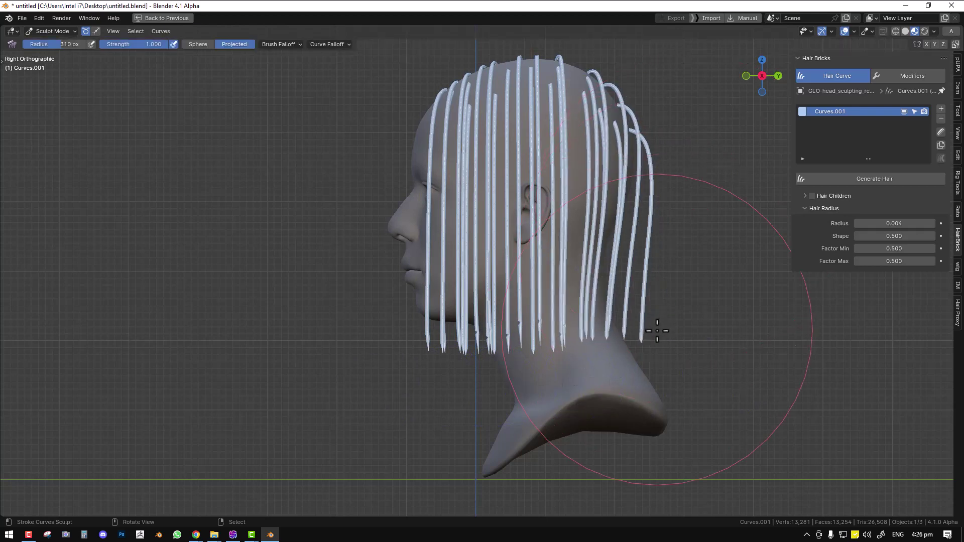
- Comb the front strands backward off the face so their ends gather below the ear
{"action": "key", "text": "KP_1"}
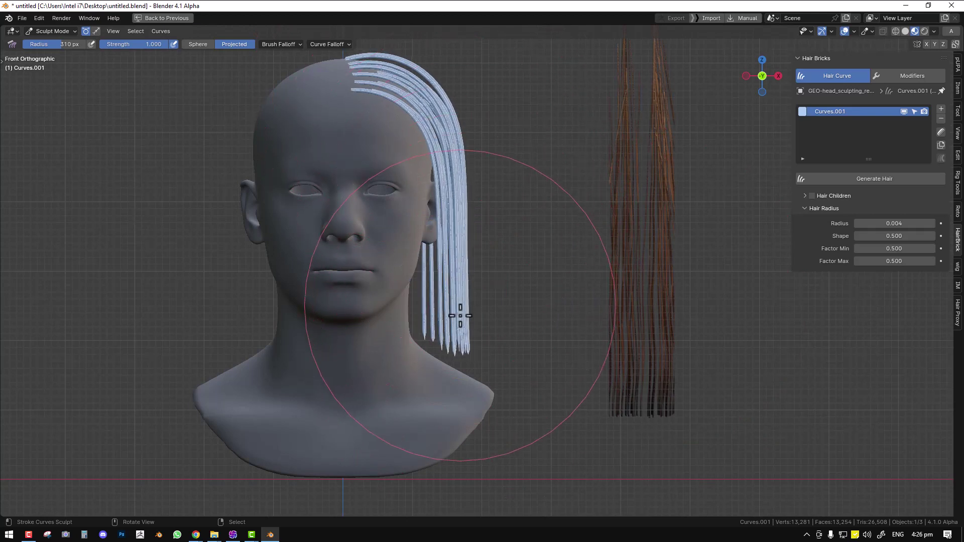
{"action": "mouse_move", "coordinate": [462, 319]}
{"action": "middle_mouse_down"}
{"action": "mouse_move", "coordinate": [373, 312]}
{"action": "mouse_move", "coordinate": [501, 272]}
{"action": "mouse_move", "coordinate": [462, 323]}
{"action": "middle_mouse_up"}
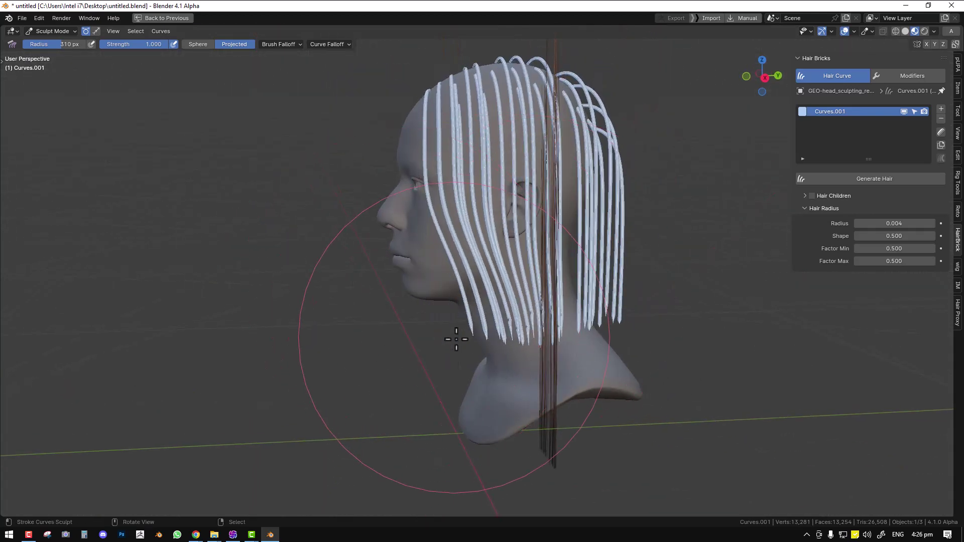
{"action": "middle_click_drag", "start_coordinate": [535, 353], "coordinate": [496, 301]}
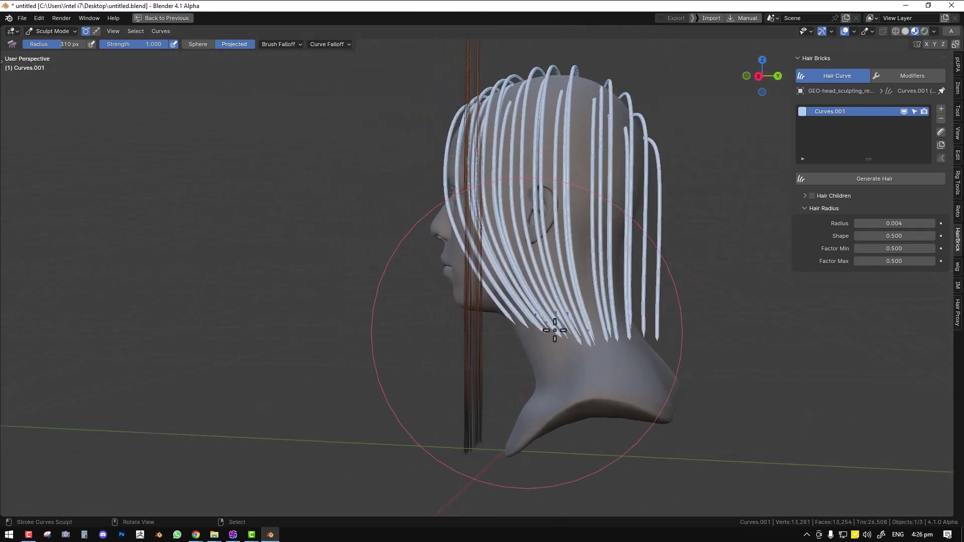
- Comb the side strands in front view with a 228 px brush, curving their ends toward the neck and their middles outward
{"action": "middle_click_drag", "start_coordinate": [556, 327], "coordinate": [497, 338]}
{"action": "key", "text": "KP_3"}
{"action": "key", "text": "KP_1"}
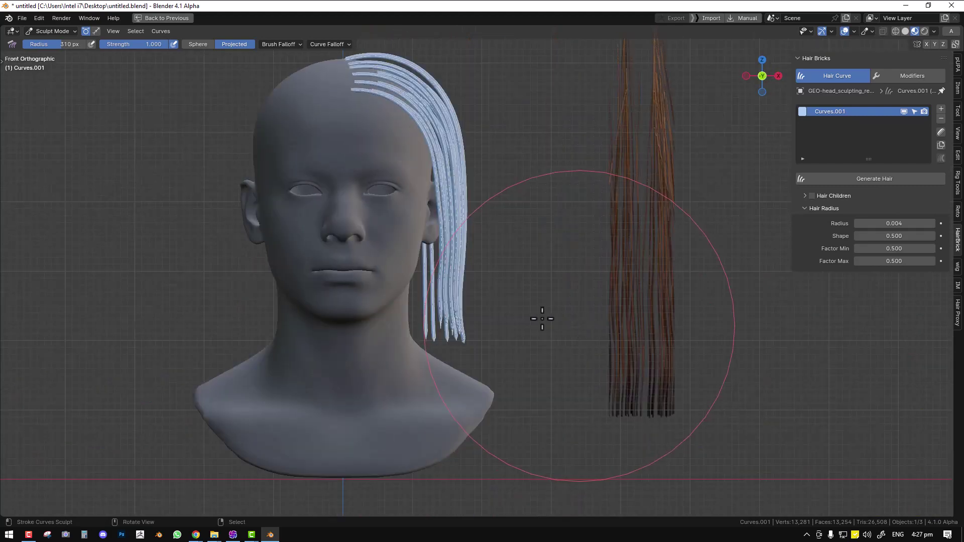
{"action": "key", "text": "f"}
{"action": "left_click", "coordinate": [424, 297]}
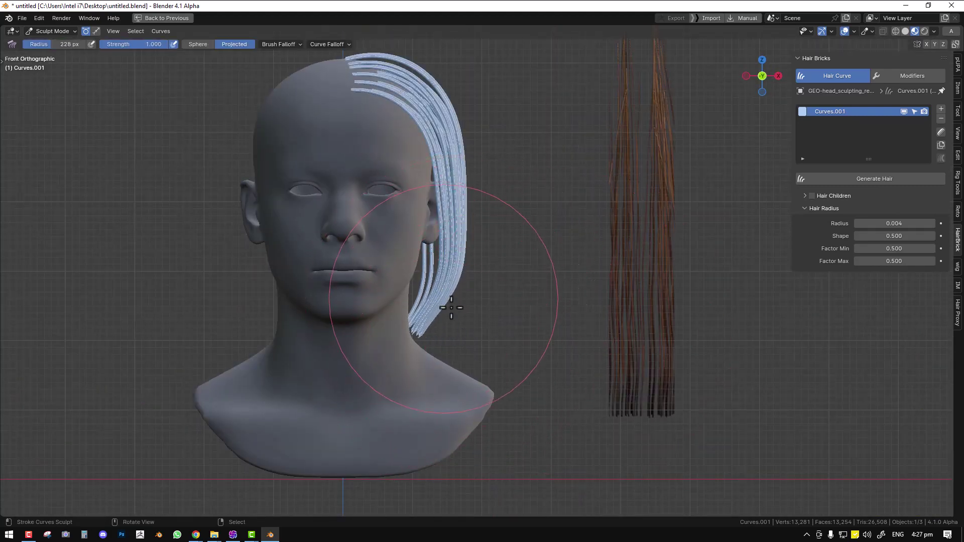
{"action": "left_click_drag", "start_coordinate": [460, 211], "coordinate": [465, 220]}
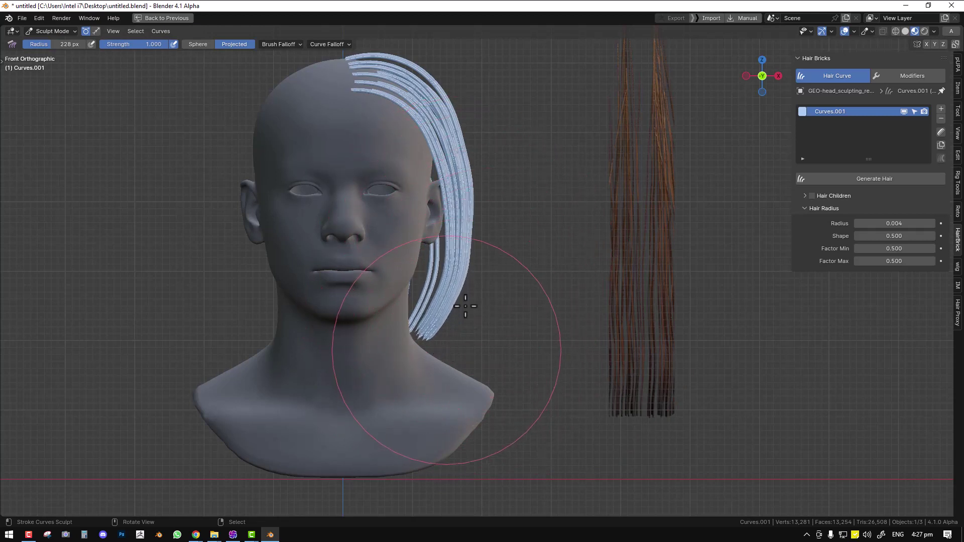
- Return to Object Mode and enable the Instancer 1 modifier's viewport display to show the hair cards
{"action": "middle_click_drag", "start_coordinate": [480, 265], "coordinate": [412, 262]}
{"action": "key", "text": "ctrl+Tab"}
{"action": "left_click", "coordinate": [370, 258]}
{"action": "middle_click_drag", "start_coordinate": [503, 223], "coordinate": [525, 207]}
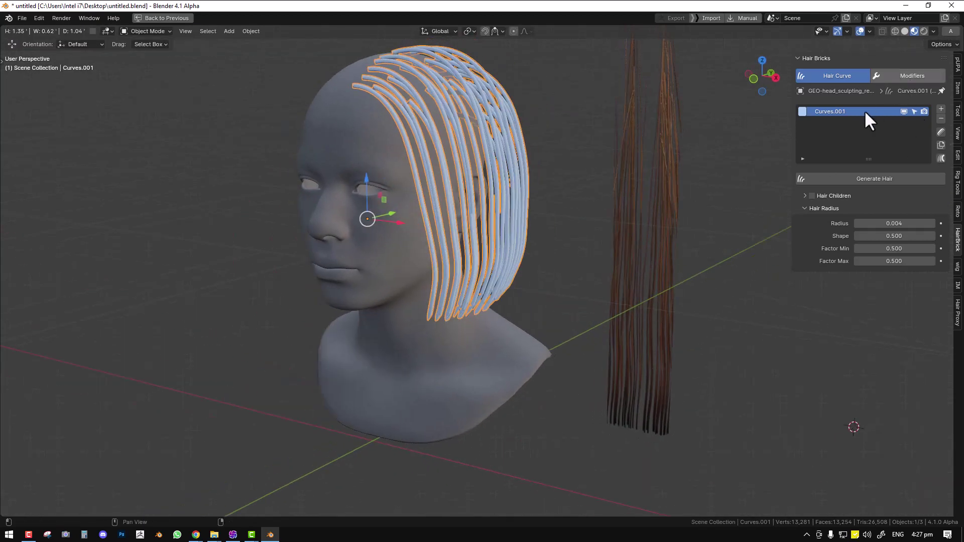
{"action": "left_click", "coordinate": [919, 76]}
{"action": "left_click", "coordinate": [803, 147]}
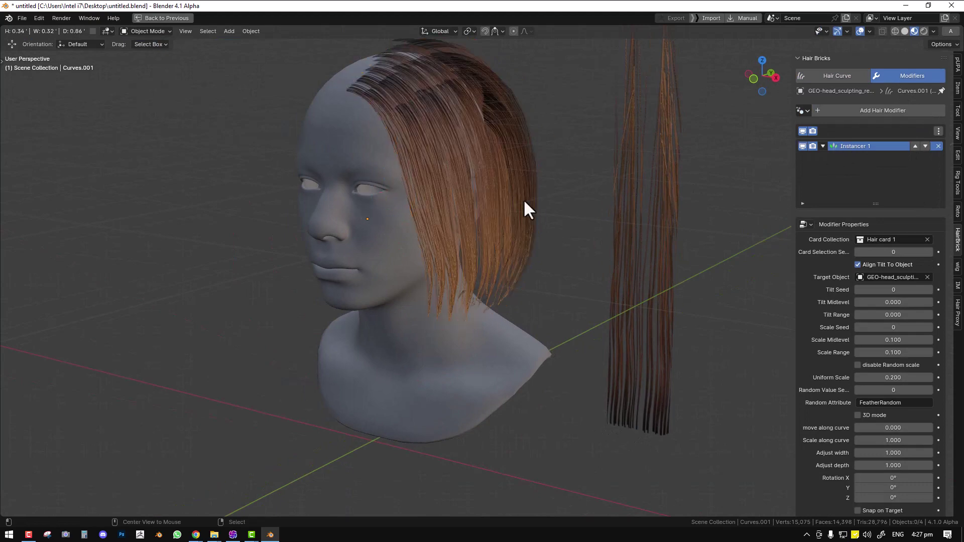
- Set the hair card plane's material blend mode to Alpha Clip and change its shadow mode
{"action": "middle_click_drag", "start_coordinate": [507, 210], "coordinate": [553, 258]}
{"action": "key", "text": "KP_1"}
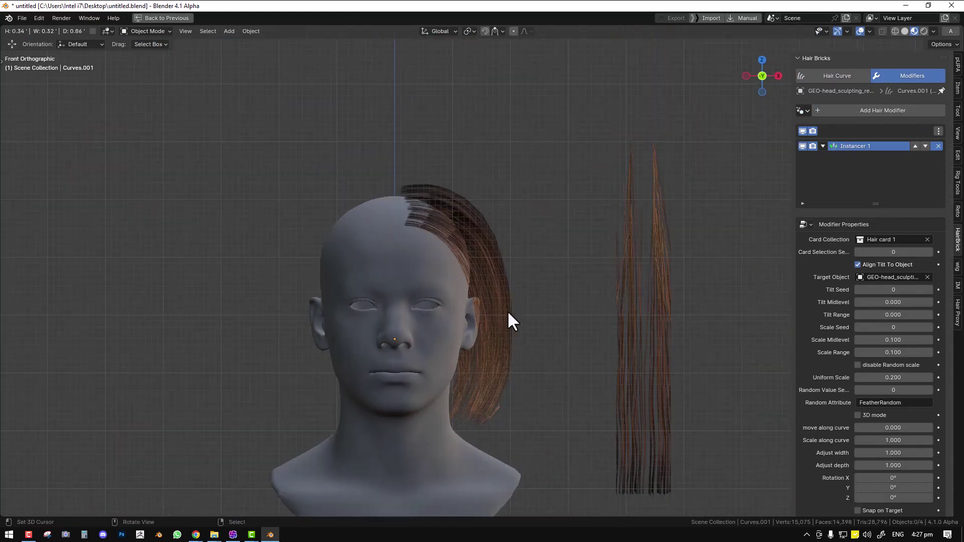
{"action": "scroll", "coordinate": [509, 311], "scroll_direction": "down", "scroll_amount": 1}
{"action": "key", "text": "alt+shift+z"}
{"action": "right_click", "coordinate": [503, 290]}
{"action": "right_click", "coordinate": [643, 321]}
{"action": "key", "text": "shift+alt+z"}
{"action": "key", "text": "ctrl+space"}
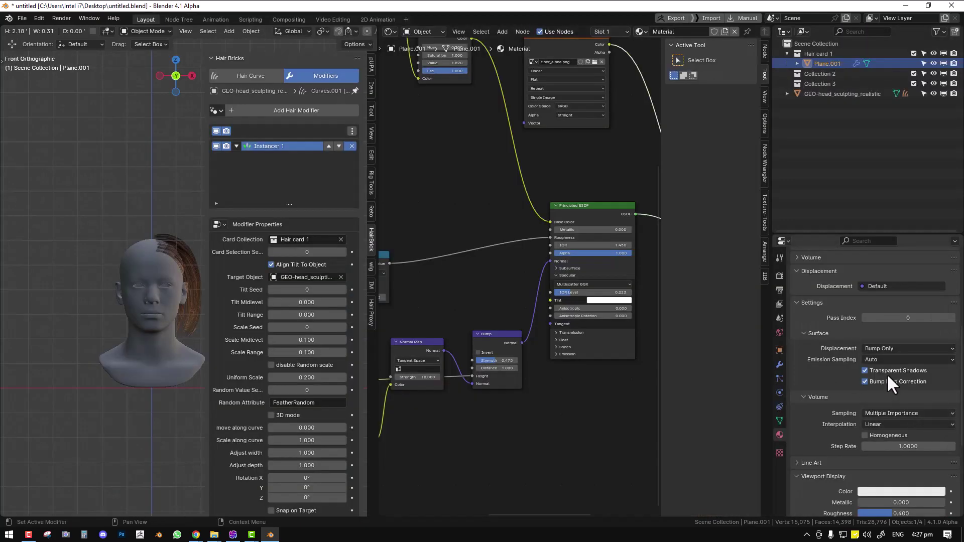
{"action": "scroll", "coordinate": [889, 397], "scroll_direction": "down", "scroll_amount": 6}
{"action": "left_click", "coordinate": [893, 437]}
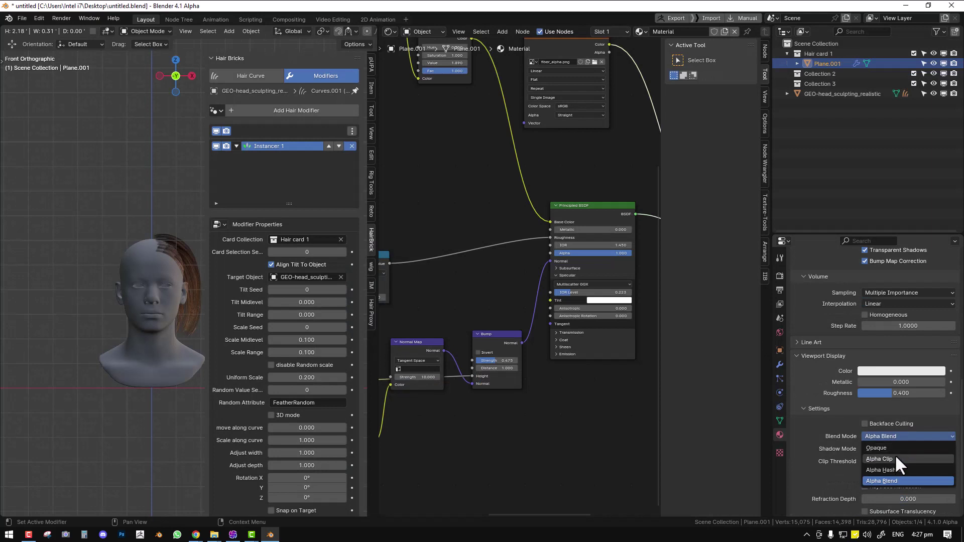
{"action": "left_click", "coordinate": [889, 457]}
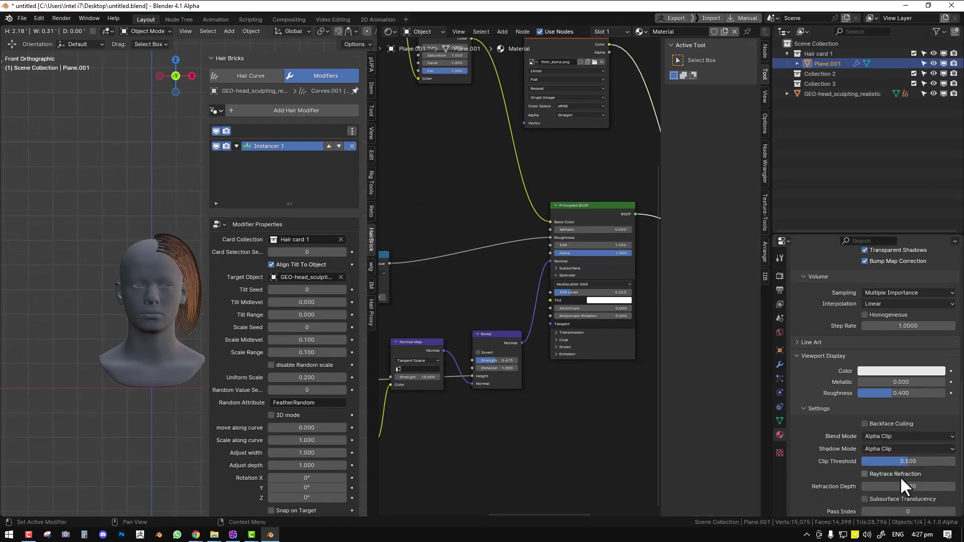
{"action": "left_click", "coordinate": [896, 460]}
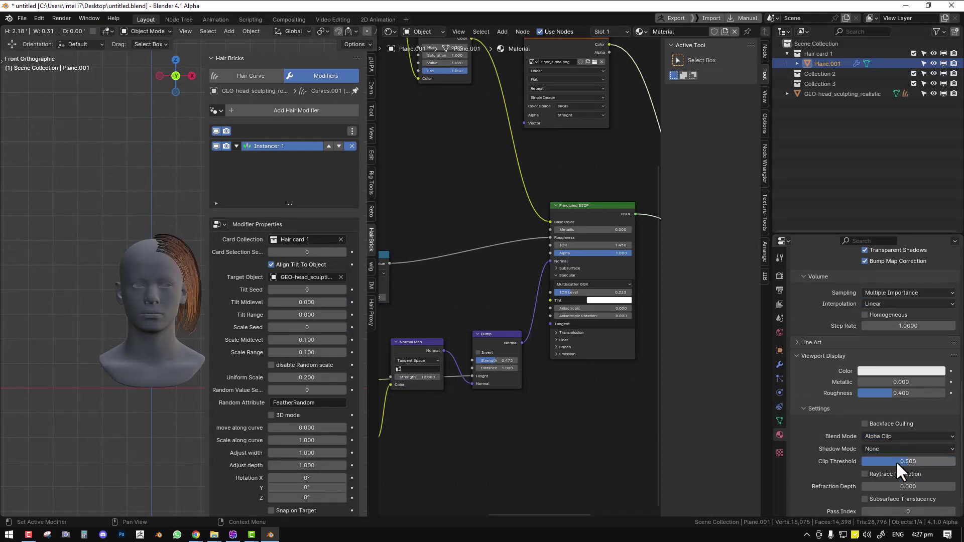
{"action": "left_click", "coordinate": [897, 451]}
{"action": "left_click", "coordinate": [897, 472]}
- Maximize the 3D viewport and select the head's hair curves in front view
{"action": "key", "text": "n"}
{"action": "scroll", "coordinate": [137, 309], "scroll_direction": "up", "scroll_amount": 4}
{"action": "middle_click_drag", "start_coordinate": [226, 267], "coordinate": [669, 345]}
{"action": "scroll", "coordinate": [201, 276], "scroll_direction": "up", "scroll_amount": 2}
{"action": "key", "text": "alt+a"}
{"action": "key", "text": "KP_1"}
{"action": "key", "text": "ctrl+space"}
{"action": "middle_click_drag", "start_coordinate": [446, 287], "coordinate": [497, 310]}
{"action": "right_click", "coordinate": [406, 206]}
{"action": "key", "text": "KP_1"}
- Comb the outer hair strands closer to the side of the head in Sculpt Mode, adjusting the brush radius, and return to Object Mode
{"action": "key", "text": "ctrl+Tab"}
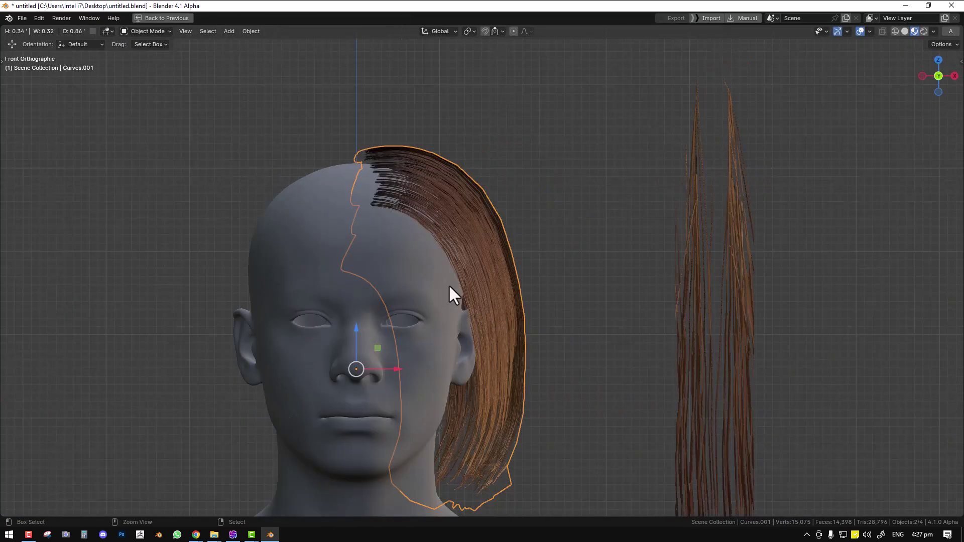
{"action": "left_click", "coordinate": [448, 303]}
{"action": "left_click_drag", "start_coordinate": [463, 141], "coordinate": [459, 165]}
{"action": "left_click_drag", "start_coordinate": [502, 211], "coordinate": [492, 231]}
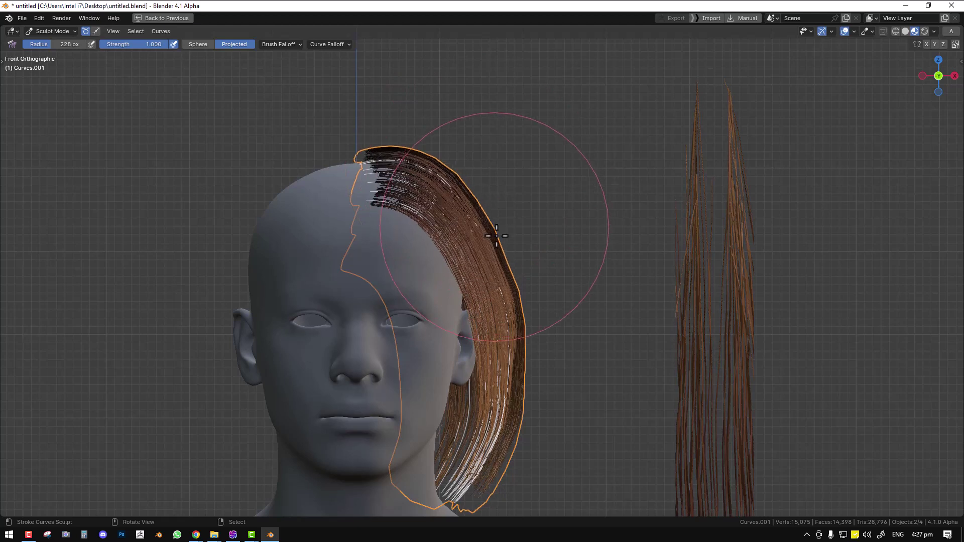
{"action": "left_click_drag", "start_coordinate": [520, 281], "coordinate": [509, 310]}
{"action": "middle_click_drag", "start_coordinate": [513, 326], "coordinate": [519, 241], "text": "shift"}
{"action": "key", "text": "f"}
{"action": "left_click", "coordinate": [554, 248]}
{"action": "left_click_drag", "start_coordinate": [545, 256], "coordinate": [511, 353]}
{"action": "middle_click_drag", "start_coordinate": [535, 304], "coordinate": [454, 304]}
{"action": "middle_click_drag", "start_coordinate": [501, 274], "coordinate": [534, 274]}
{"action": "key", "text": "ctrl+Tab"}
{"action": "left_click", "coordinate": [454, 273]}
- Examine the combed hair cards from the front and nearby angles with the instancer's properties shown
{"action": "middle_click_drag", "start_coordinate": [477, 251], "coordinate": [522, 235]}
{"action": "mouse_move", "coordinate": [522, 190]}
{"action": "middle_mouse_down", "text": "shift"}
{"action": "mouse_move", "coordinate": [485, 280]}
{"action": "mouse_move", "coordinate": [459, 241]}
{"action": "middle_mouse_up", "text": "shift"}
{"action": "key", "text": "n"}
{"action": "key", "text": "KP_1"}
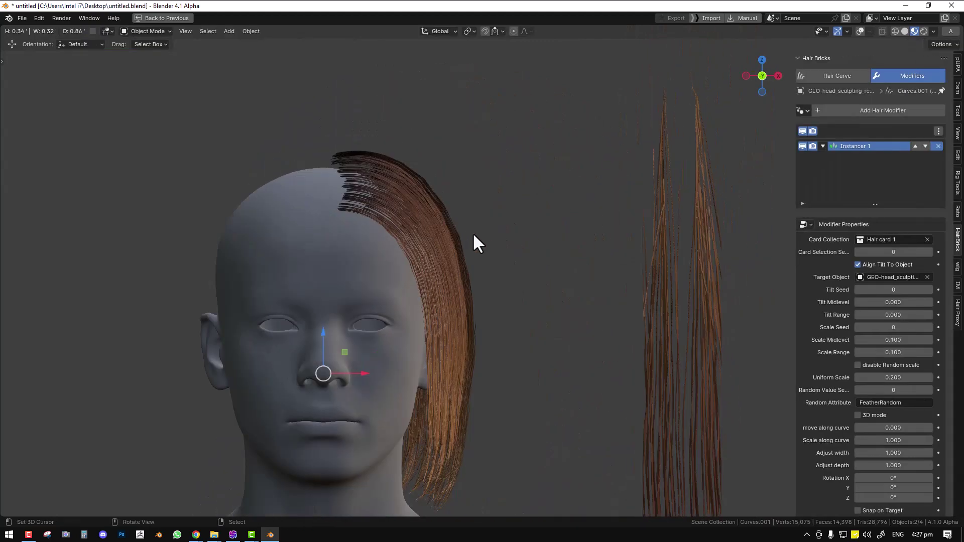
{"action": "middle_click_drag", "start_coordinate": [449, 198], "coordinate": [451, 146], "text": "shift"}
{"action": "middle_click_drag", "start_coordinate": [454, 164], "coordinate": [444, 155]}
{"action": "key", "text": "KP_1"}
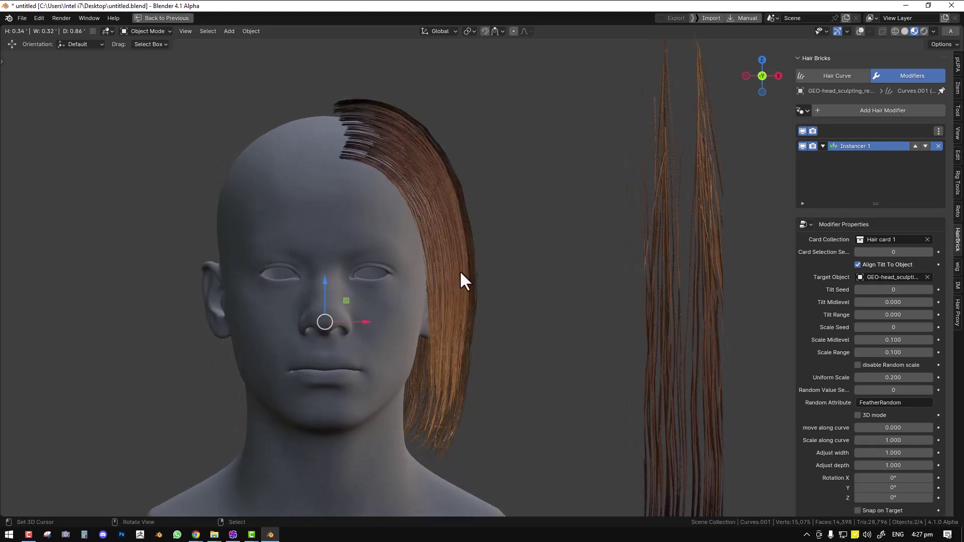
{"action": "middle_click_drag", "start_coordinate": [464, 227], "coordinate": [463, 267]}
{"action": "key", "text": "KP_1"}
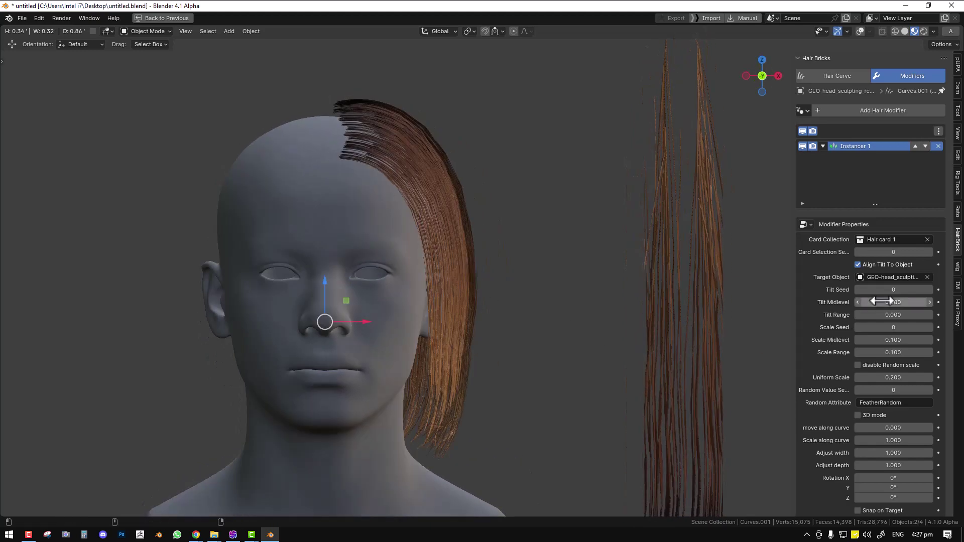
- Set the instancer's Tilt Midlevel to 0.160 and increase its Tilt Range
{"action": "left_click_drag", "start_coordinate": [894, 303], "coordinate": [914, 302]}
{"action": "middle_click_drag", "start_coordinate": [527, 287], "coordinate": [474, 301]}
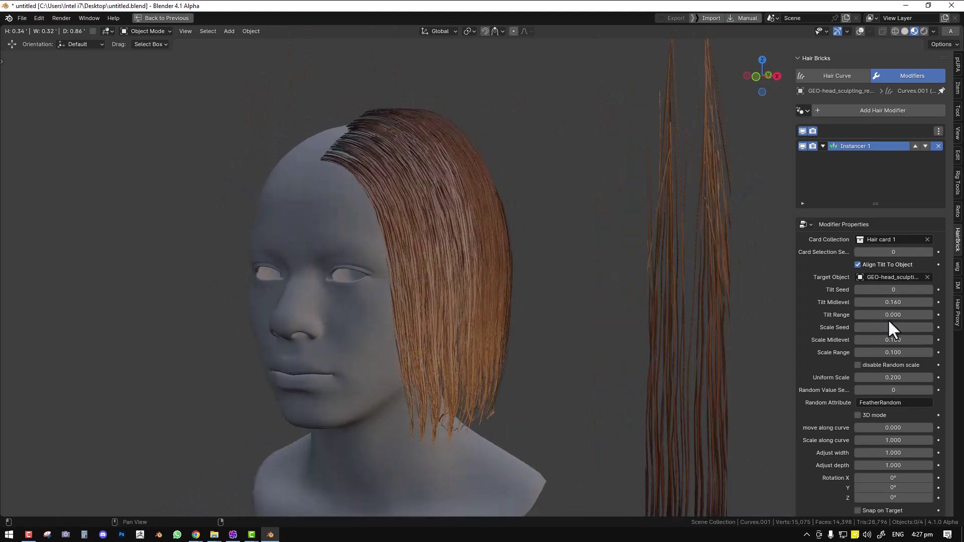
{"action": "left_click_drag", "start_coordinate": [894, 315], "coordinate": [909, 303]}
{"action": "middle_click_drag", "start_coordinate": [424, 298], "coordinate": [648, 322]}
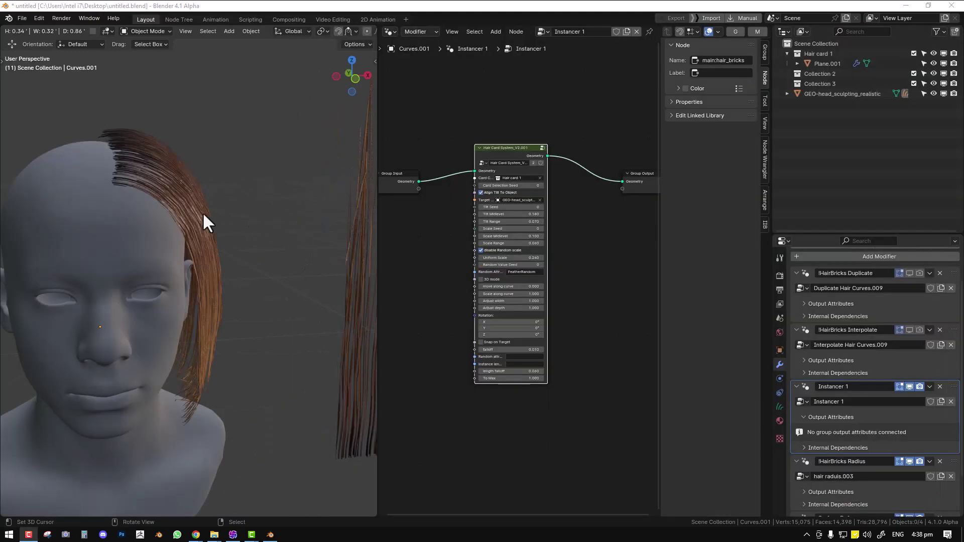
- Maximize the 3D viewport in front view and bring up the remaining Instancer 1 properties
{"action": "middle_click_drag", "start_coordinate": [203, 211], "coordinate": [194, 203]}
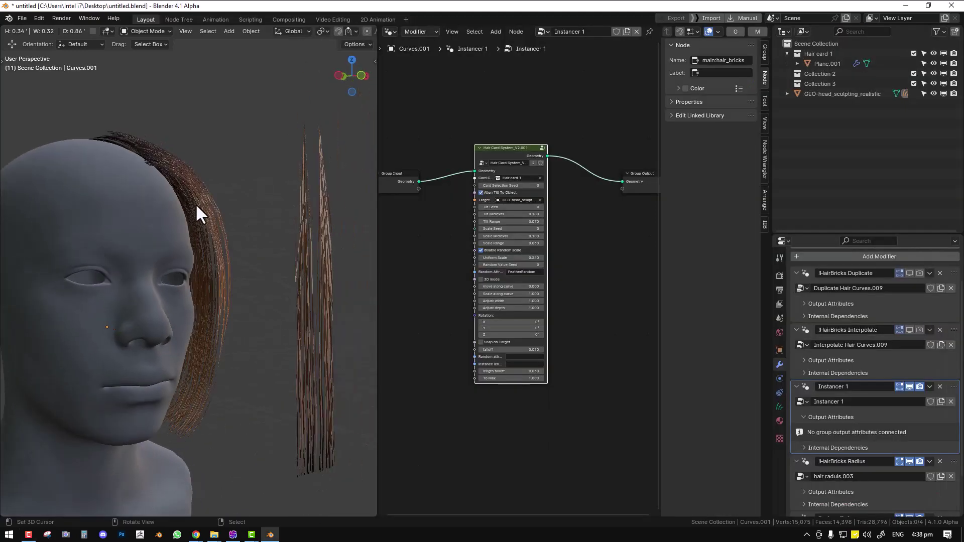
{"action": "scroll", "coordinate": [196, 202], "scroll_direction": "up", "scroll_amount": 1}
{"action": "key", "text": "ctrl+space"}
{"action": "scroll", "coordinate": [382, 186], "scroll_direction": "down", "scroll_amount": 3}
{"action": "middle_click_drag", "start_coordinate": [415, 176], "coordinate": [428, 135]}
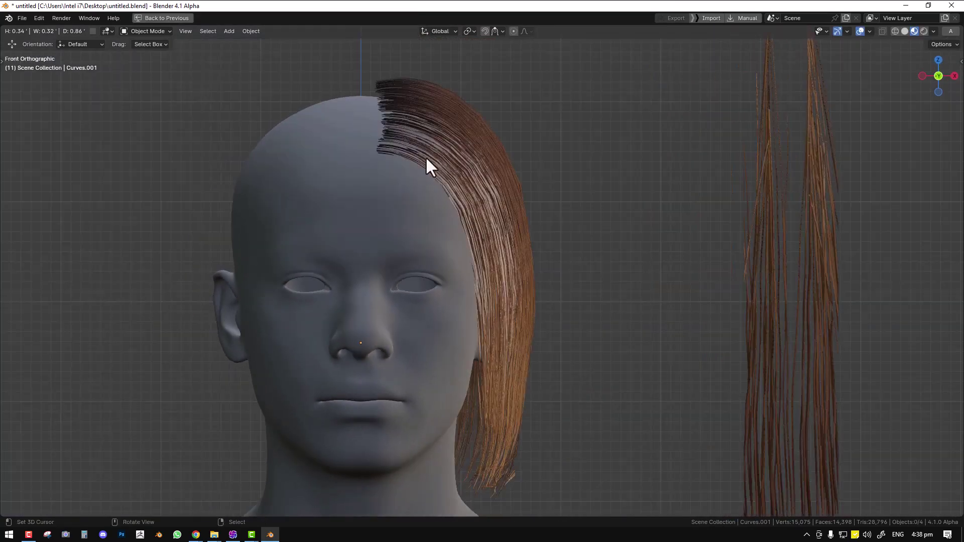
{"action": "key", "text": "n"}
{"action": "scroll", "coordinate": [894, 374], "scroll_direction": "down", "scroll_amount": 1}
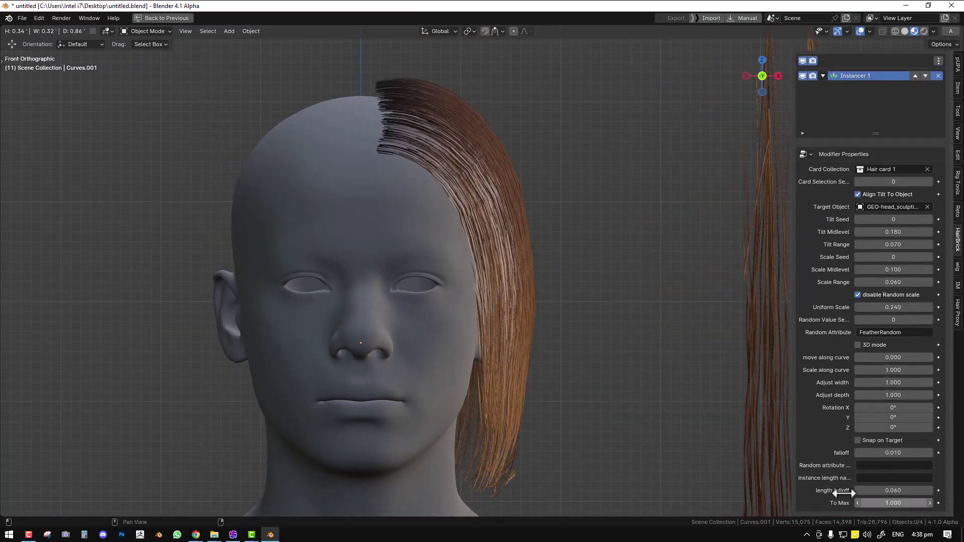
- Adjust the instancer's To Max value to 0.660 while checking the hair cards around the head
{"action": "middle_click_drag", "start_coordinate": [370, 206], "coordinate": [412, 208]}
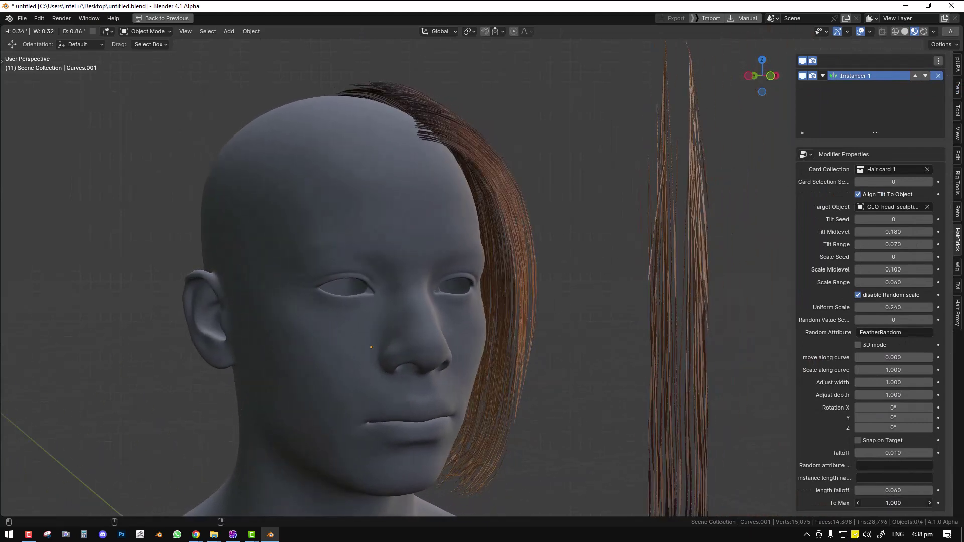
{"action": "mouse_move", "coordinate": [893, 502]}
{"action": "left_mouse_down"}
{"action": "mouse_move", "coordinate": [853, 503]}
{"action": "mouse_move", "coordinate": [896, 503]}
{"action": "left_mouse_up"}
{"action": "middle_click_drag", "start_coordinate": [535, 271], "coordinate": [562, 298]}
{"action": "left_click_drag", "start_coordinate": [894, 503], "coordinate": [886, 502]}
{"action": "mouse_move", "coordinate": [430, 222]}
{"action": "middle_mouse_down"}
{"action": "mouse_move", "coordinate": [455, 264]}
{"action": "mouse_move", "coordinate": [419, 217]}
{"action": "middle_mouse_up"}
{"action": "scroll", "coordinate": [448, 215], "scroll_direction": "down", "scroll_amount": 4}
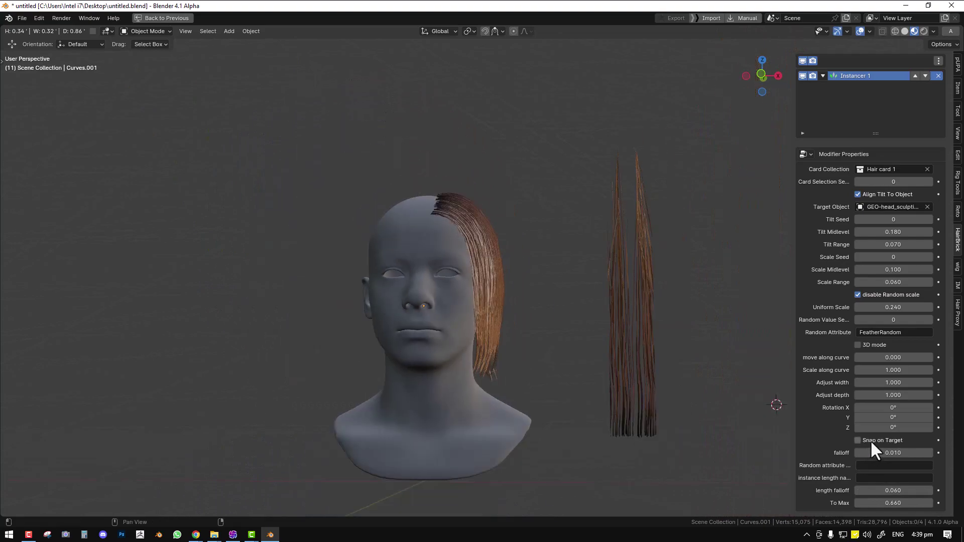
- Turn on Snap on Target for the hair cards, with falloff 0.002 and length falloff 0.010
{"action": "left_click", "coordinate": [872, 441]}
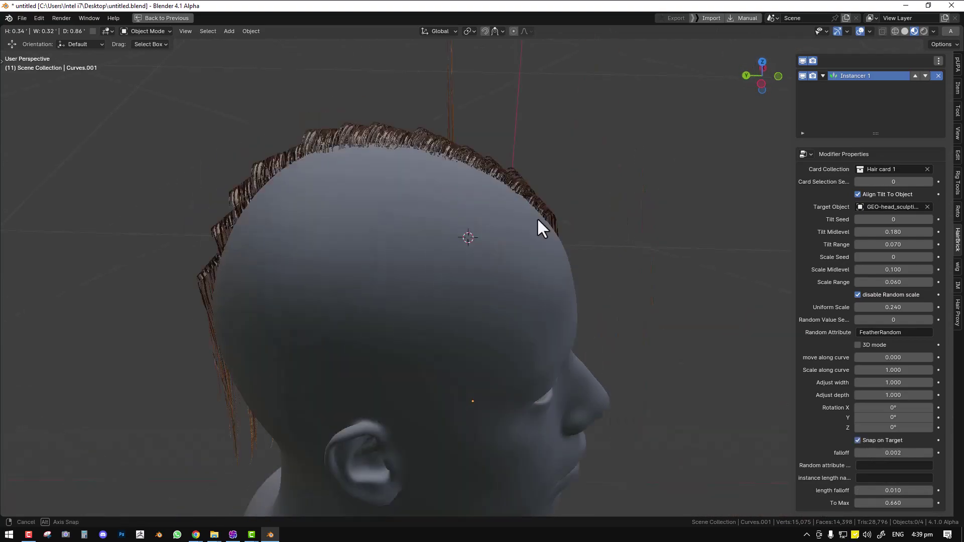
{"action": "middle_click_drag", "start_coordinate": [538, 218], "coordinate": [333, 222]}
{"action": "left_click_drag", "start_coordinate": [893, 452], "coordinate": [895, 453]}
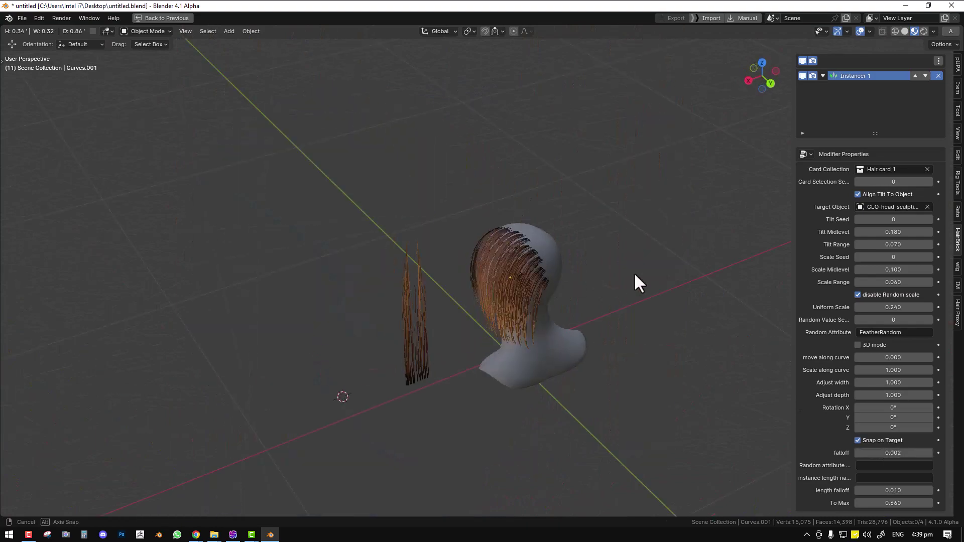
{"action": "middle_click_drag", "start_coordinate": [634, 272], "coordinate": [447, 254]}
{"action": "key", "text": "KP_1"}
{"action": "scroll", "coordinate": [472, 192], "scroll_direction": "up", "scroll_amount": 2}
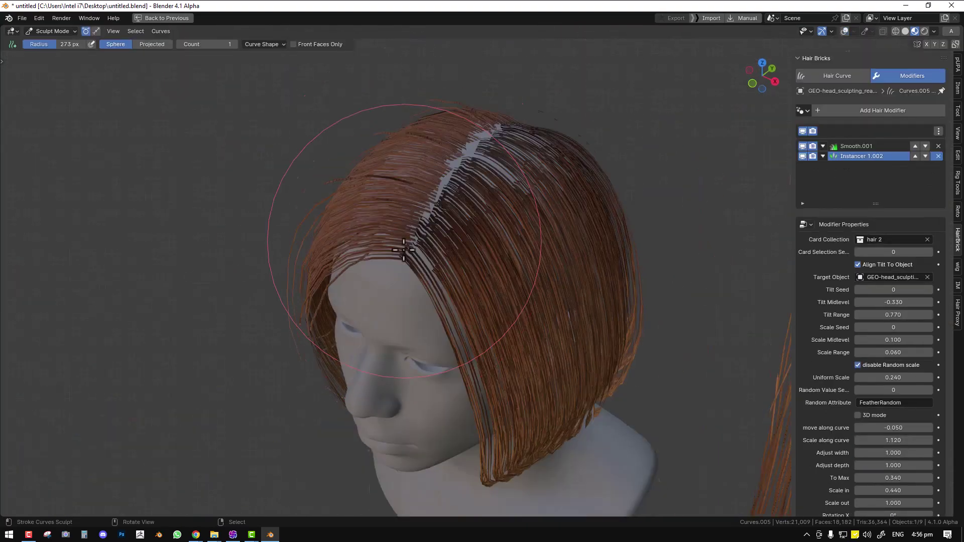
- Make the Curves.007 hair layer active, hide Curves.005 and switch to Sculpt Mode
{"action": "mouse_move", "coordinate": [496, 215]}
{"action": "middle_mouse_down"}
{"action": "mouse_move", "coordinate": [485, 255]}
{"action": "mouse_move", "coordinate": [516, 269]}
{"action": "mouse_move", "coordinate": [310, 313]}
{"action": "mouse_move", "coordinate": [506, 216]}
{"action": "mouse_move", "coordinate": [450, 196]}
{"action": "mouse_move", "coordinate": [574, 229]}
{"action": "mouse_move", "coordinate": [490, 279]}
{"action": "middle_mouse_up"}
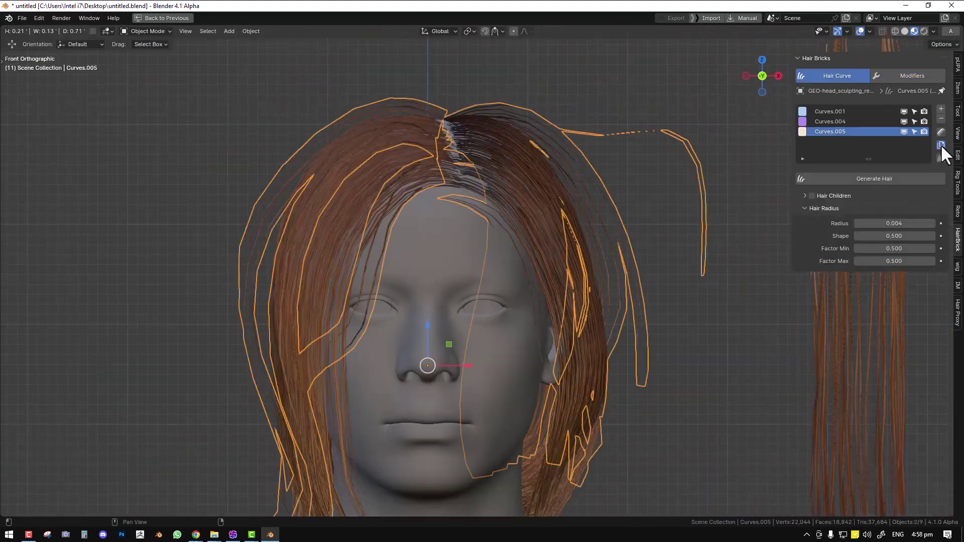
{"action": "left_click", "coordinate": [864, 141]}
{"action": "key", "text": "KP_Decimal"}
{"action": "left_click", "coordinate": [934, 79]}
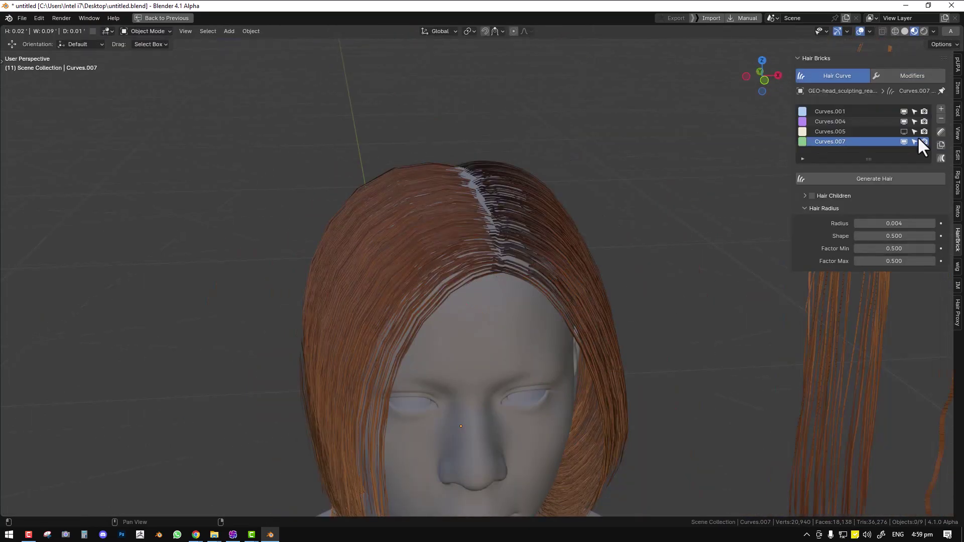
{"action": "key", "text": "ctrl+Tab"}
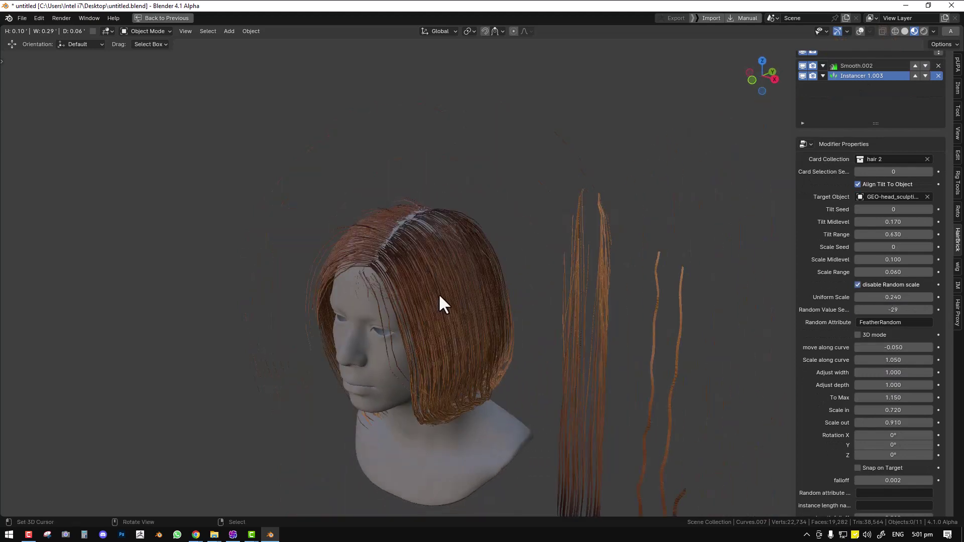
- Examine the layered hairstyle around the head up close and bring up the list of hair curve layers
{"action": "mouse_move", "coordinate": [447, 297]}
{"action": "middle_mouse_down"}
{"action": "mouse_move", "coordinate": [328, 297]}
{"action": "mouse_move", "coordinate": [493, 303]}
{"action": "mouse_move", "coordinate": [487, 198]}
{"action": "mouse_move", "coordinate": [571, 197]}
{"action": "mouse_move", "coordinate": [384, 252]}
{"action": "mouse_move", "coordinate": [551, 242]}
{"action": "middle_mouse_up"}
{"action": "left_click_drag", "start_coordinate": [551, 240], "coordinate": [659, 232], "text": "alt+shift"}
{"action": "right_click_drag", "start_coordinate": [598, 252], "coordinate": [562, 237]}
{"action": "scroll", "coordinate": [526, 276], "scroll_direction": "down", "scroll_amount": 3}
{"action": "scroll", "coordinate": [526, 276], "scroll_direction": "up", "scroll_amount": 3}
{"action": "scroll", "coordinate": [901, 102], "scroll_direction": "up", "scroll_amount": 5}
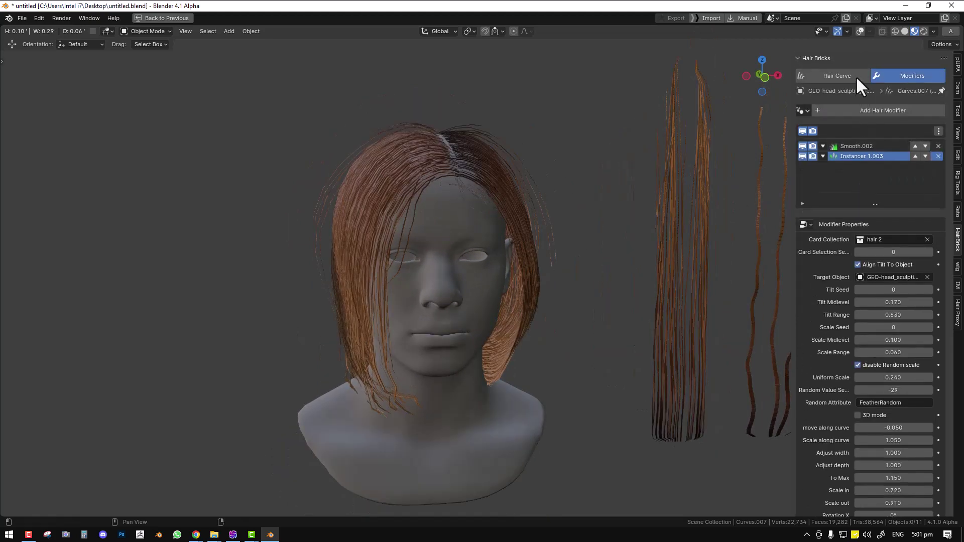
{"action": "left_click", "coordinate": [849, 76]}
{"action": "scroll", "coordinate": [522, 203], "scroll_direction": "up", "scroll_amount": 2}
{"action": "middle_click_drag", "start_coordinate": [551, 217], "coordinate": [541, 192]}
- Hide the hair layers Curves.004, Curves.005 and Curves.007 to inspect the base layer from the side
{"action": "left_click", "coordinate": [851, 131]}
{"action": "left_click", "coordinate": [848, 123]}
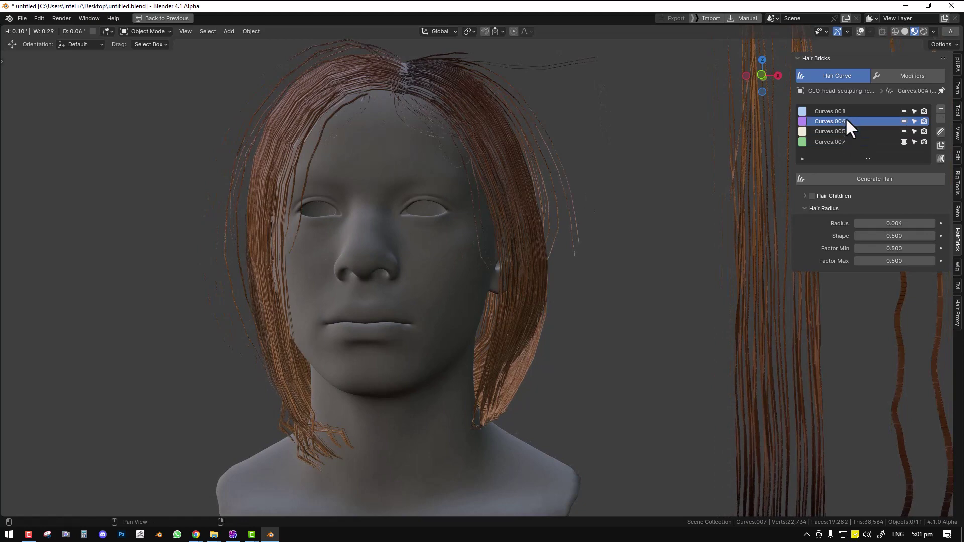
{"action": "left_click_drag", "start_coordinate": [903, 141], "coordinate": [904, 121]}
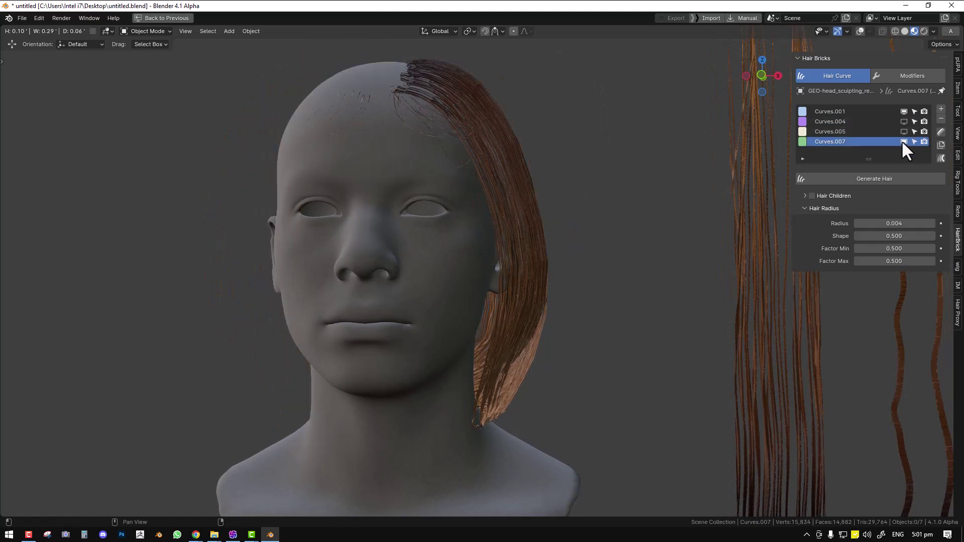
{"action": "middle_click_drag", "start_coordinate": [365, 192], "coordinate": [896, 168]}
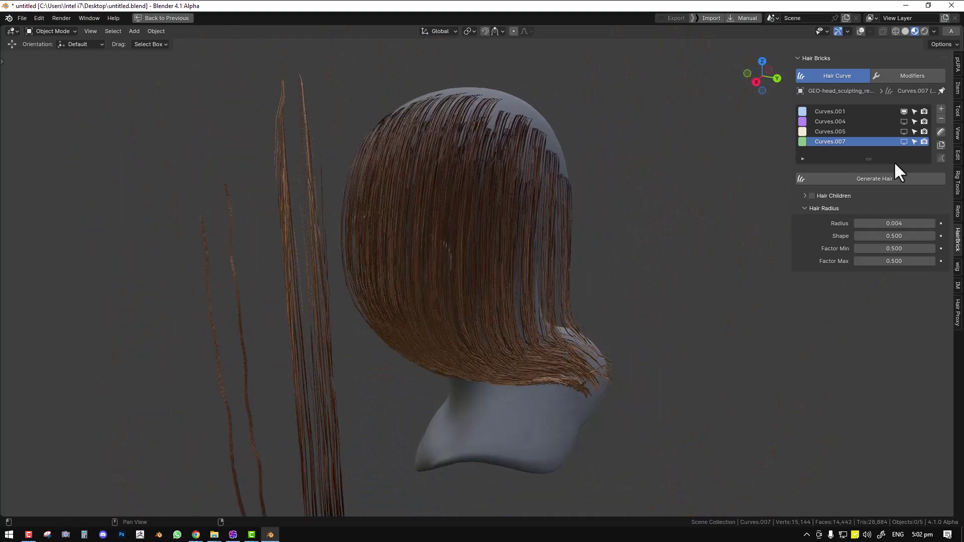
- Show Curves.004 and Curves.005 again and switch the viewport to Solid shading to inspect the card geometry
{"action": "middle_click_drag", "start_coordinate": [417, 245], "coordinate": [873, 149]}
{"action": "left_click", "coordinate": [904, 132]}
{"action": "mouse_move", "coordinate": [502, 214]}
{"action": "middle_mouse_down"}
{"action": "mouse_move", "coordinate": [488, 203]}
{"action": "mouse_move", "coordinate": [421, 230]}
{"action": "mouse_move", "coordinate": [498, 229]}
{"action": "mouse_move", "coordinate": [470, 227]}
{"action": "mouse_move", "coordinate": [503, 241]}
{"action": "mouse_move", "coordinate": [450, 242]}
{"action": "mouse_move", "coordinate": [544, 264]}
{"action": "mouse_move", "coordinate": [687, 261]}
{"action": "middle_mouse_up"}
{"action": "key", "text": "z"}
{"action": "left_click", "coordinate": [593, 229]}
{"action": "left_click", "coordinate": [489, 224]}
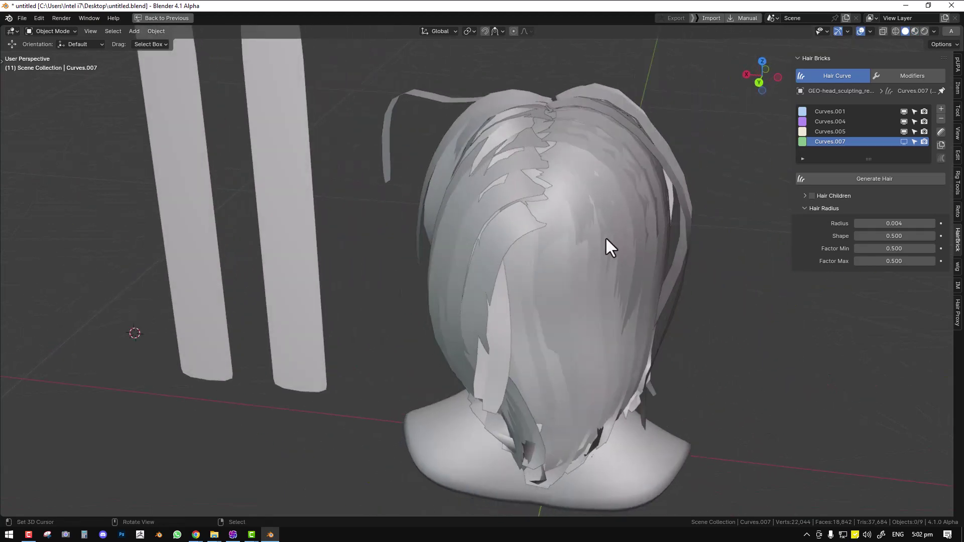
- Show the Curves.007 layer again and switch the viewport to Rendered shading from the front
{"action": "mouse_move", "coordinate": [607, 240]}
{"action": "middle_mouse_down"}
{"action": "mouse_move", "coordinate": [688, 256]}
{"action": "mouse_move", "coordinate": [427, 258]}
{"action": "mouse_move", "coordinate": [510, 236]}
{"action": "mouse_move", "coordinate": [510, 274]}
{"action": "mouse_move", "coordinate": [439, 262]}
{"action": "mouse_move", "coordinate": [477, 243]}
{"action": "middle_mouse_up"}
{"action": "left_click", "coordinate": [904, 140]}
{"action": "scroll", "coordinate": [479, 229], "scroll_direction": "up", "scroll_amount": 3}
{"action": "key", "text": "z"}
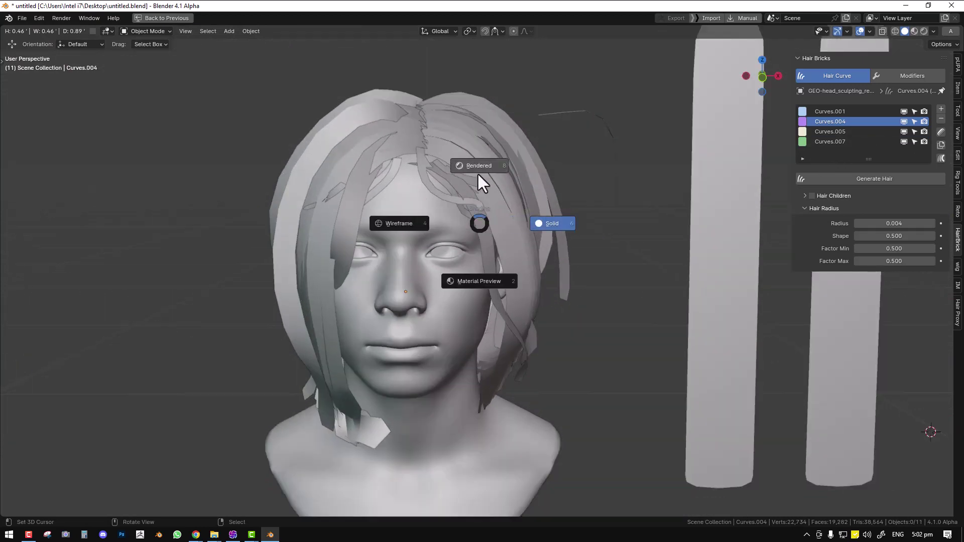
{"action": "left_click", "coordinate": [478, 176]}
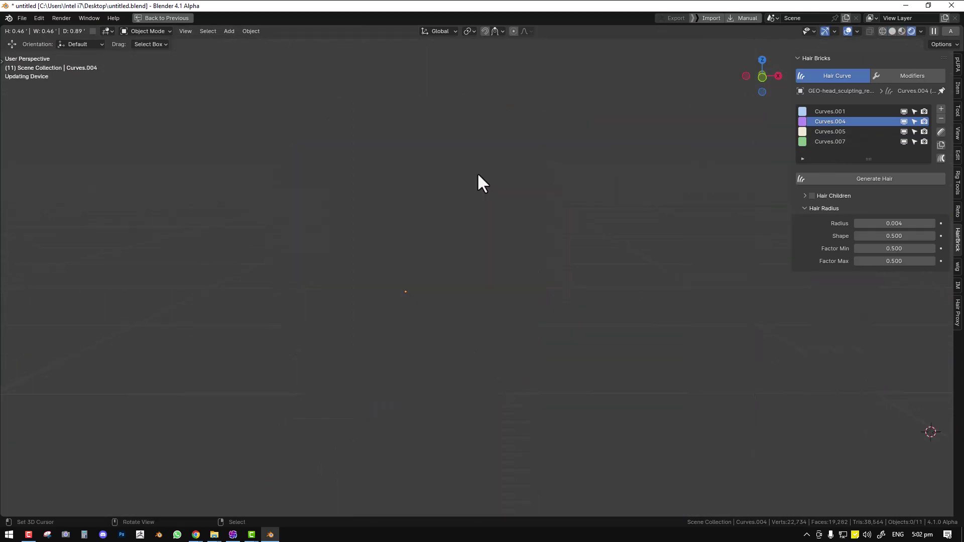
- Switch the viewport to Material Preview shading and inspect the hair from behind with nothing selected
{"action": "key", "text": "z"}
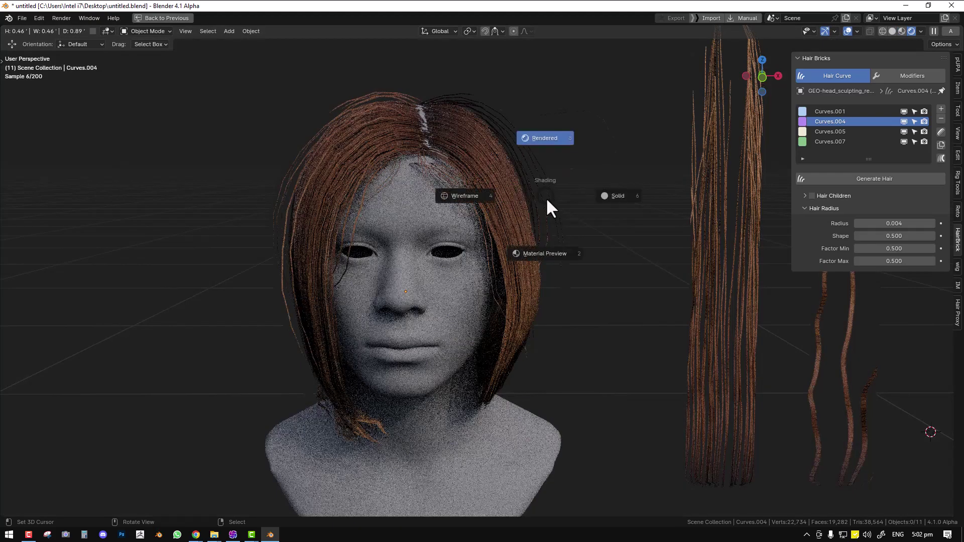
{"action": "left_click", "coordinate": [546, 251]}
{"action": "mouse_move", "coordinate": [470, 240]}
{"action": "middle_mouse_down"}
{"action": "mouse_move", "coordinate": [494, 233]}
{"action": "mouse_move", "coordinate": [453, 224]}
{"action": "mouse_move", "coordinate": [456, 197]}
{"action": "mouse_move", "coordinate": [480, 255]}
{"action": "mouse_move", "coordinate": [495, 260]}
{"action": "mouse_move", "coordinate": [436, 234]}
{"action": "mouse_move", "coordinate": [526, 254]}
{"action": "mouse_move", "coordinate": [610, 252]}
{"action": "mouse_move", "coordinate": [605, 258]}
{"action": "middle_mouse_up"}
{"action": "right_click", "coordinate": [436, 234]}
{"action": "key", "text": "alt+a"}
{"action": "scroll", "coordinate": [659, 246], "scroll_direction": "down", "scroll_amount": 5}
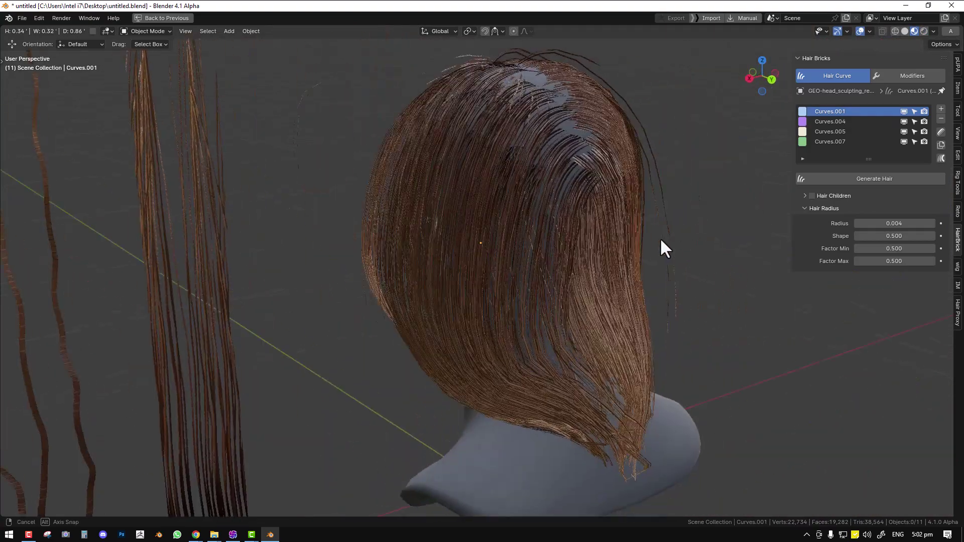
- Open the wavy-strand card in Edit Mode from the front and examine its UV strip over the strand texture
{"action": "left_click", "coordinate": [232, 301]}
{"action": "key", "text": "KP_1"}
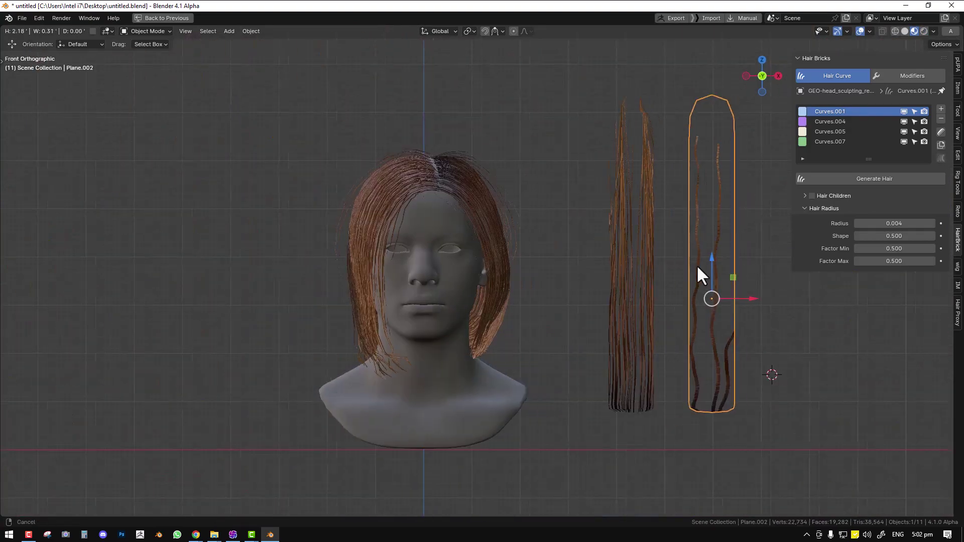
{"action": "key", "text": "ctrl+space"}
{"action": "key", "text": "Tab"}
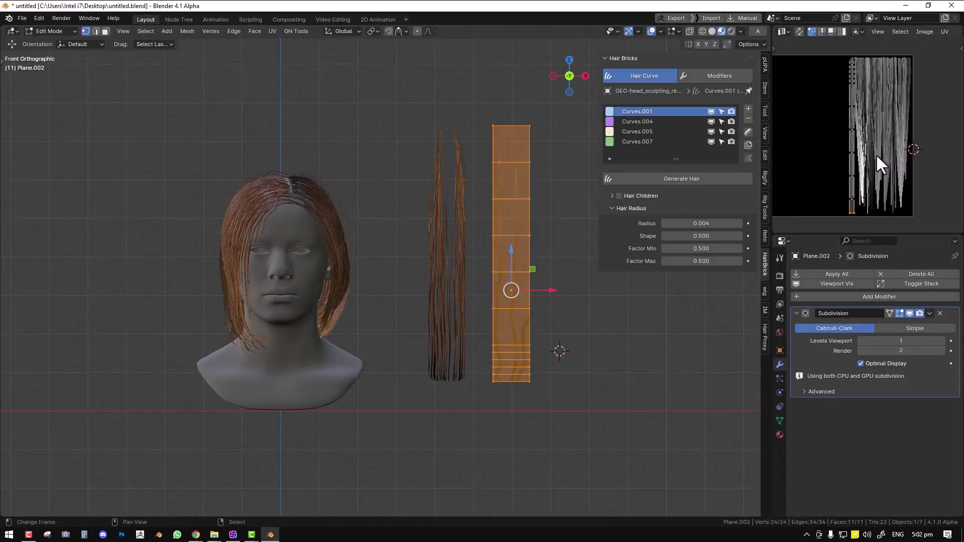
{"action": "scroll", "coordinate": [875, 153], "scroll_direction": "up", "scroll_amount": 3}
{"action": "scroll", "coordinate": [864, 150], "scroll_direction": "up", "scroll_amount": 2}
{"action": "middle_click_drag", "start_coordinate": [863, 95], "coordinate": [848, 124]}
{"action": "scroll", "coordinate": [534, 197], "scroll_direction": "up", "scroll_amount": 1}
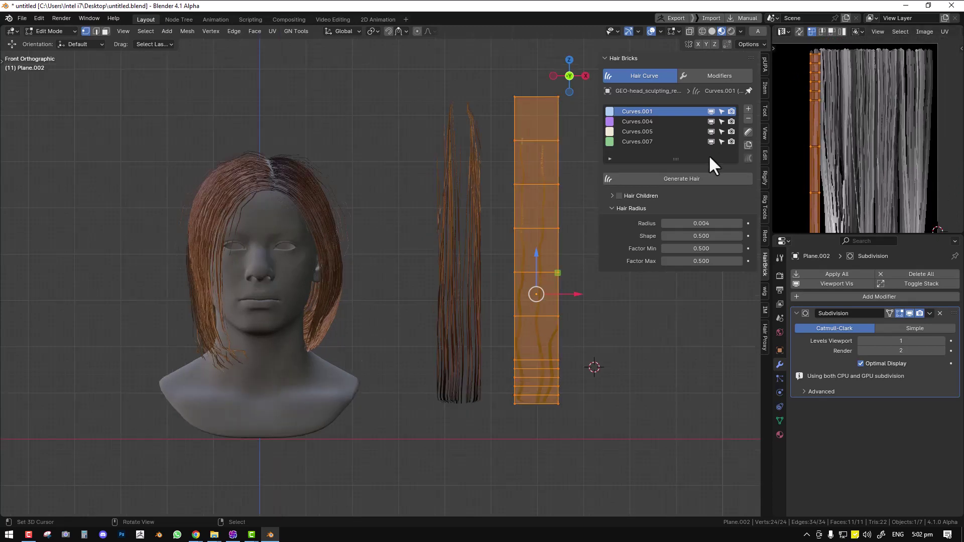
- Try to widen the wavy-strand card's UV strip along X over the strand texture
{"action": "key", "text": "s"}
{"action": "key", "text": "x"}
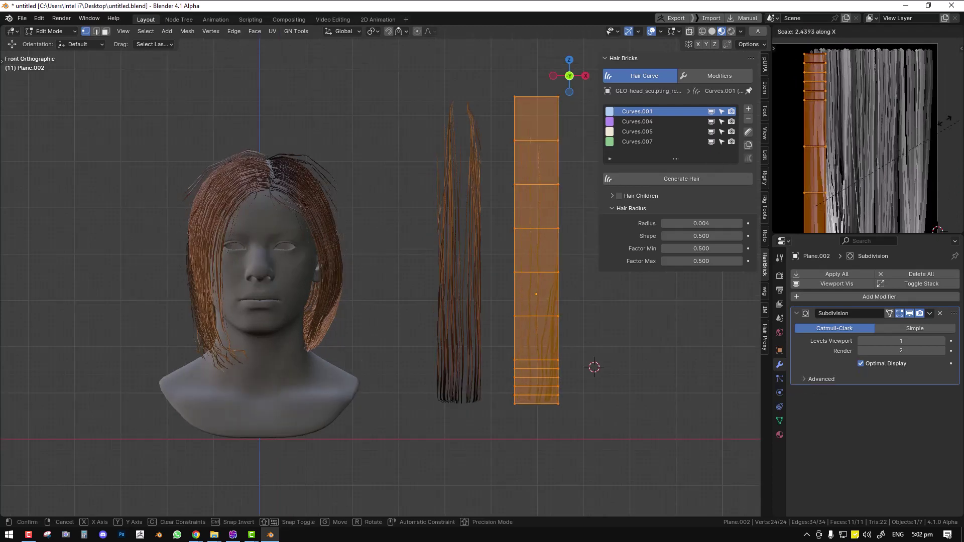
{"action": "left_click", "coordinate": [846, 136]}
{"action": "key", "text": "s"}
{"action": "key", "text": "x"}
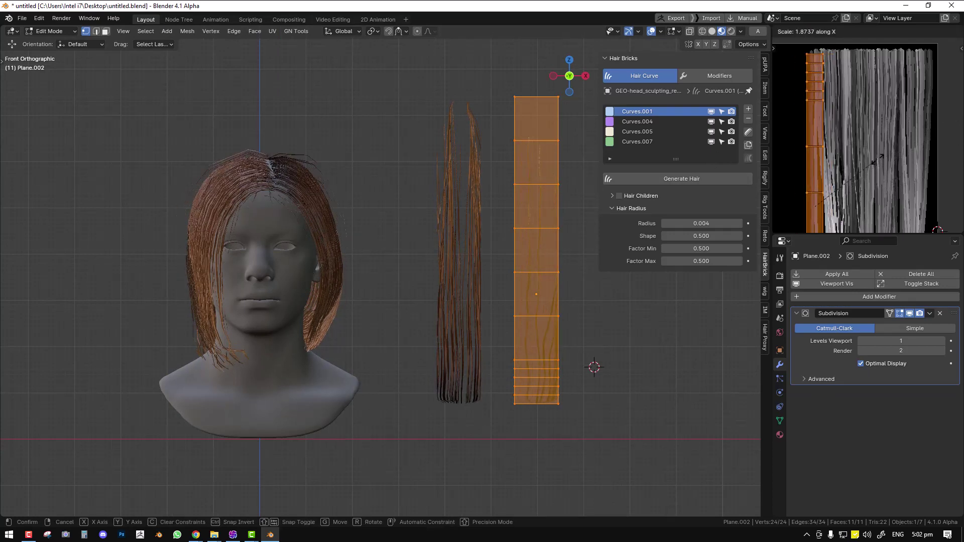
{"action": "right_click", "coordinate": [876, 121]}
{"action": "key", "text": "Tab"}
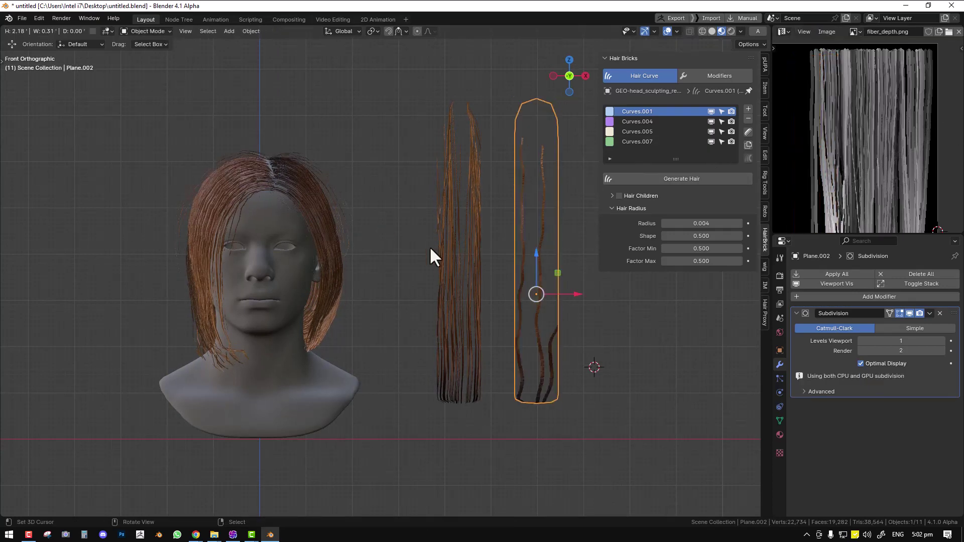
- Duplicate the dense strand card in front view and place the copy between it and the head
{"action": "left_click", "coordinate": [472, 258]}
{"action": "middle_click_drag", "start_coordinate": [475, 261], "coordinate": [293, 262]}
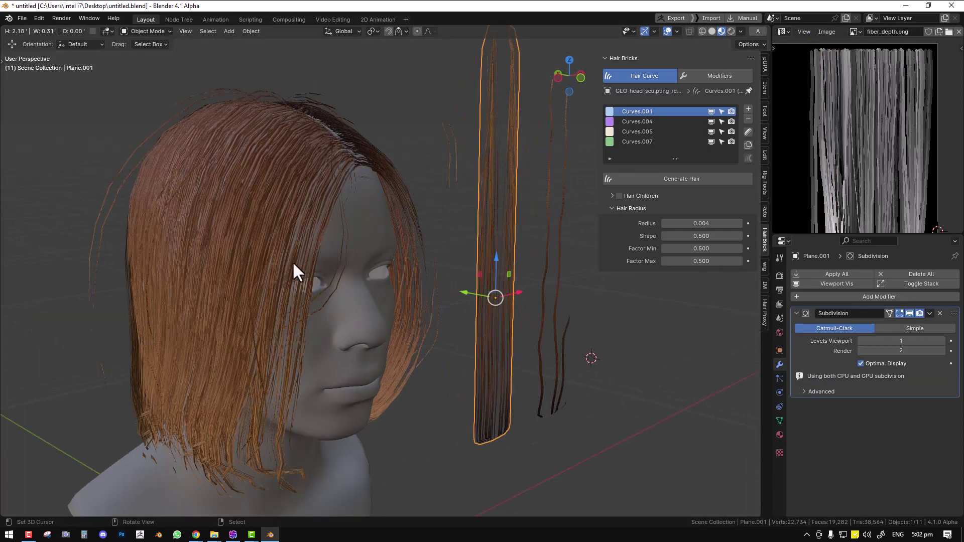
{"action": "left_click", "coordinate": [276, 206]}
{"action": "left_click", "coordinate": [480, 243]}
{"action": "key", "text": "KP_1"}
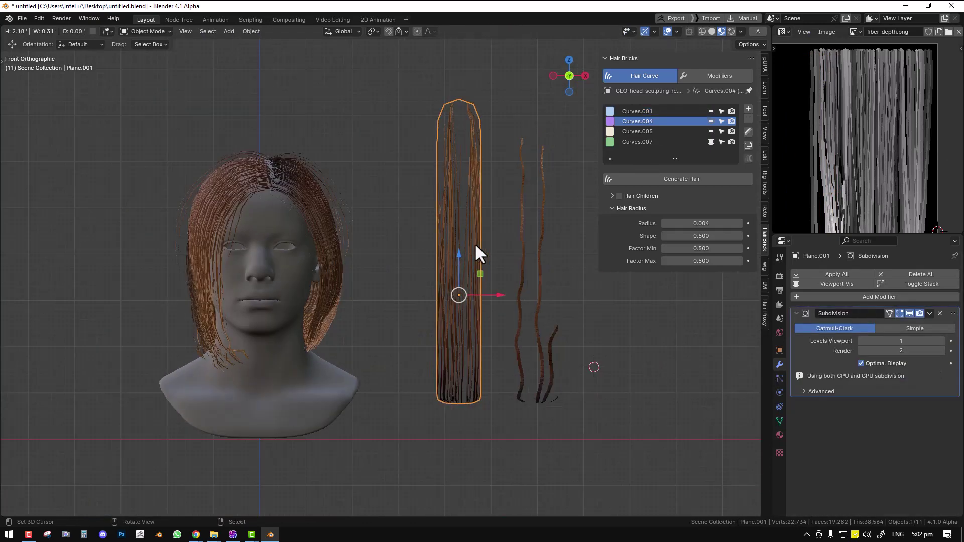
{"action": "key", "text": "shift+d"}
{"action": "left_click", "coordinate": [440, 263]}
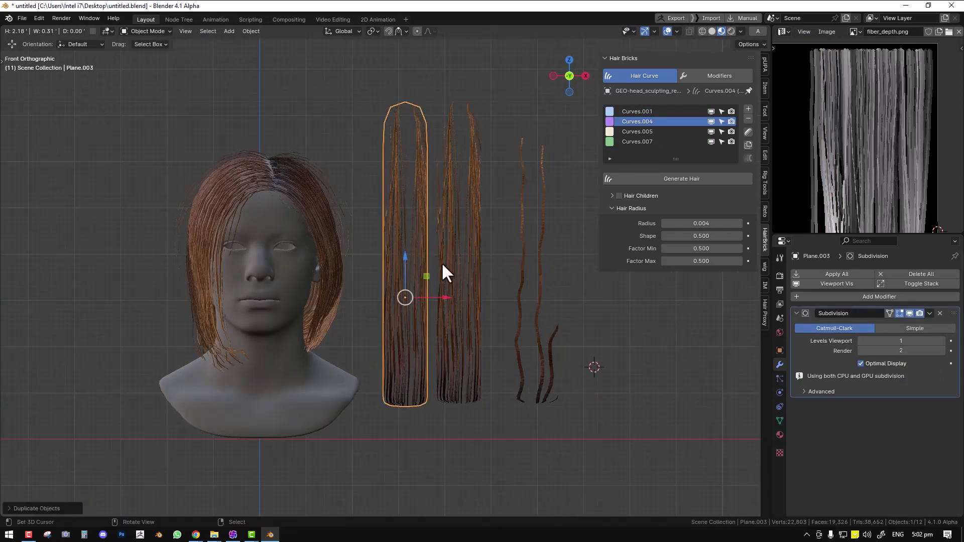
- Toggle the Hair card 1 collection off and on again to check which strand cards it contains
{"action": "key", "text": "shift+F9"}
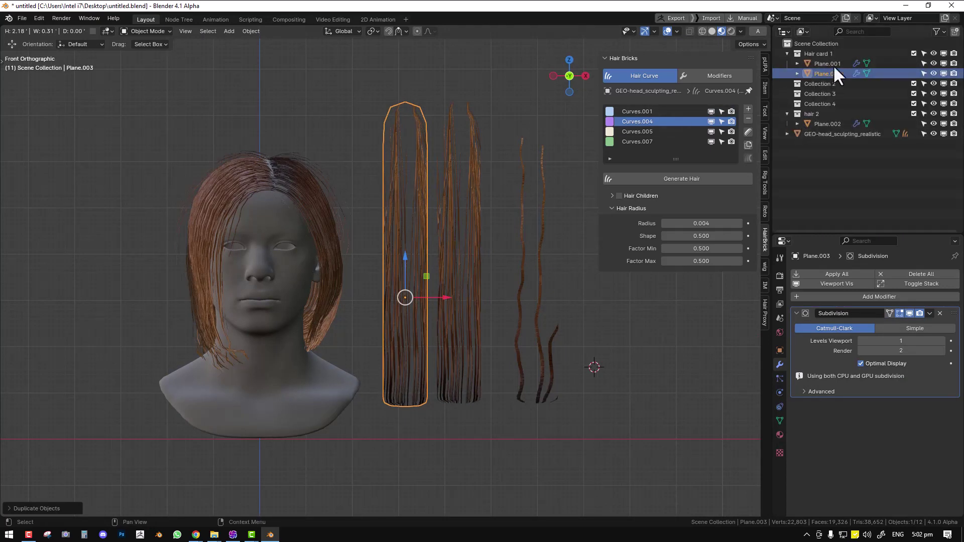
{"action": "left_click", "coordinate": [913, 52]}
{"action": "left_click", "coordinate": [913, 52]}
{"action": "key", "text": "shift+F10"}
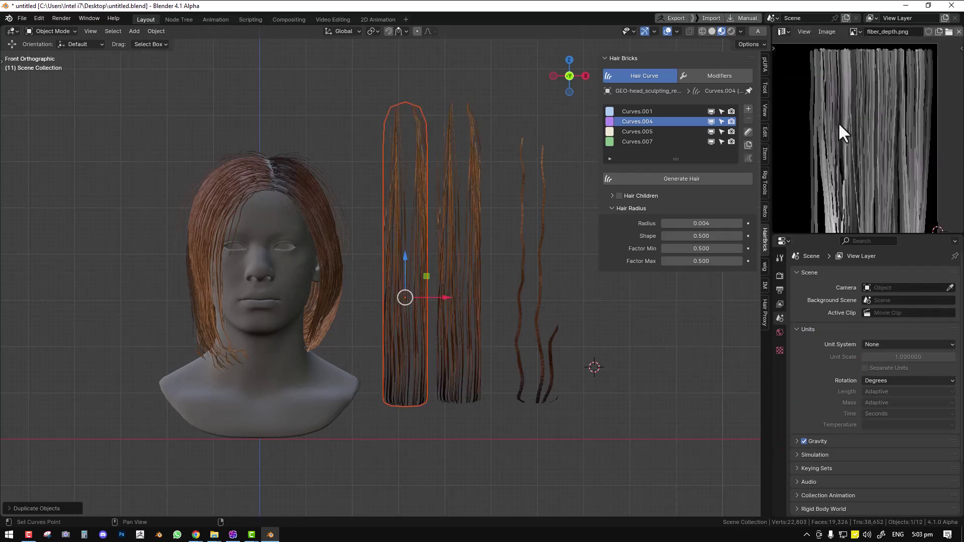
- Slide the duplicated card's UV strip along X onto a section near the right edge of the strand texture
{"action": "left_click", "coordinate": [395, 241]}
{"action": "key", "text": "Tab"}
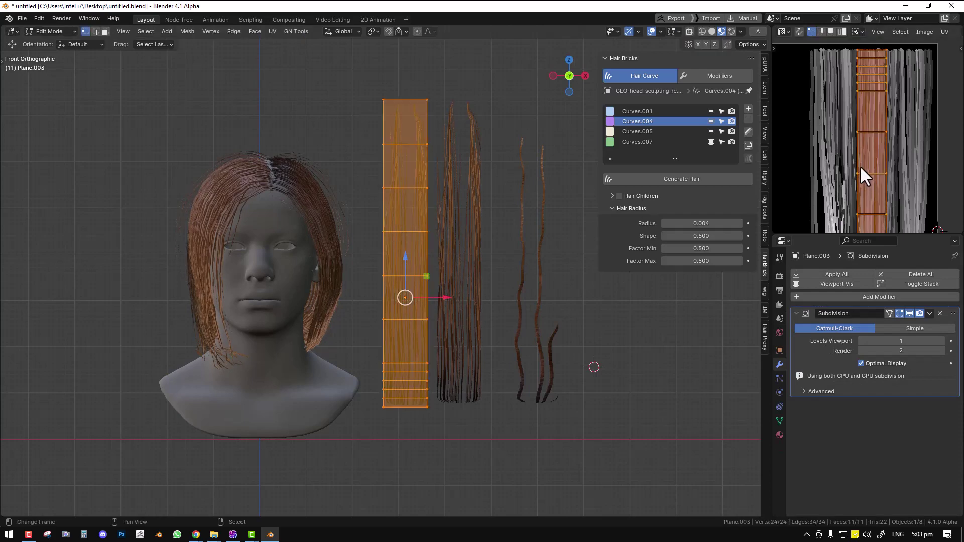
{"action": "middle_click_drag", "start_coordinate": [403, 239], "coordinate": [432, 232]}
{"action": "scroll", "coordinate": [859, 158], "scroll_direction": "down", "scroll_amount": 2}
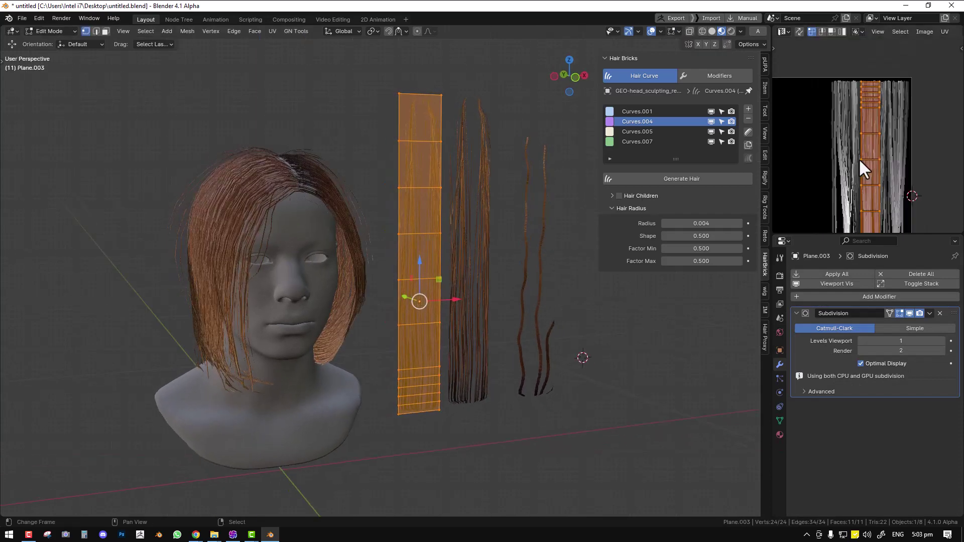
{"action": "key", "text": "g"}
{"action": "key", "text": "x"}
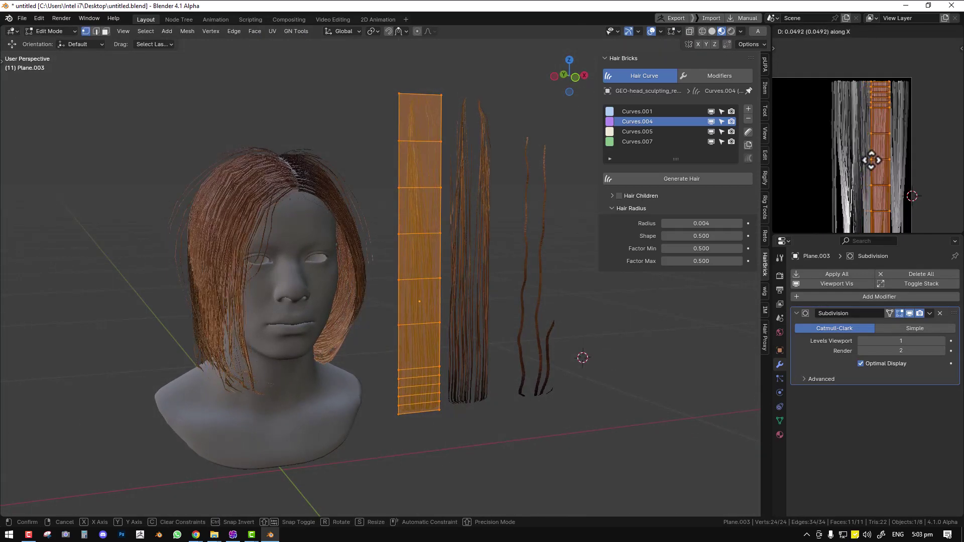
{"action": "left_click", "coordinate": [884, 160]}
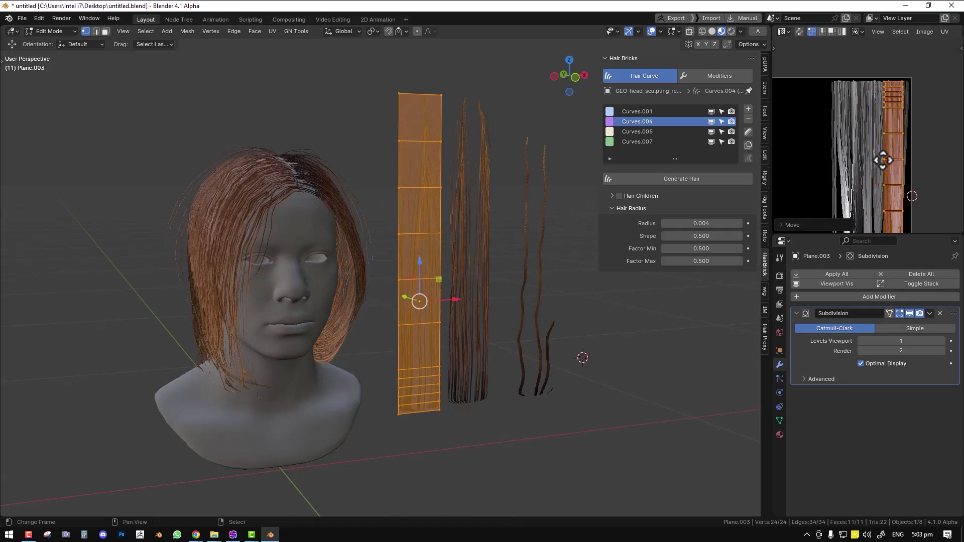
{"action": "scroll", "coordinate": [415, 282], "scroll_direction": "up", "scroll_amount": 1}
{"action": "mouse_move", "coordinate": [415, 282]}
{"action": "middle_mouse_down"}
{"action": "mouse_move", "coordinate": [437, 276]}
{"action": "mouse_move", "coordinate": [412, 282]}
{"action": "mouse_move", "coordinate": [416, 267]}
{"action": "middle_mouse_up"}
{"action": "key", "text": "Tab"}
- Duplicate the edited strand card in front view and place the copy beyond the wavy-strand card
{"action": "key", "text": "KP_1"}
{"action": "key", "text": "shift+d"}
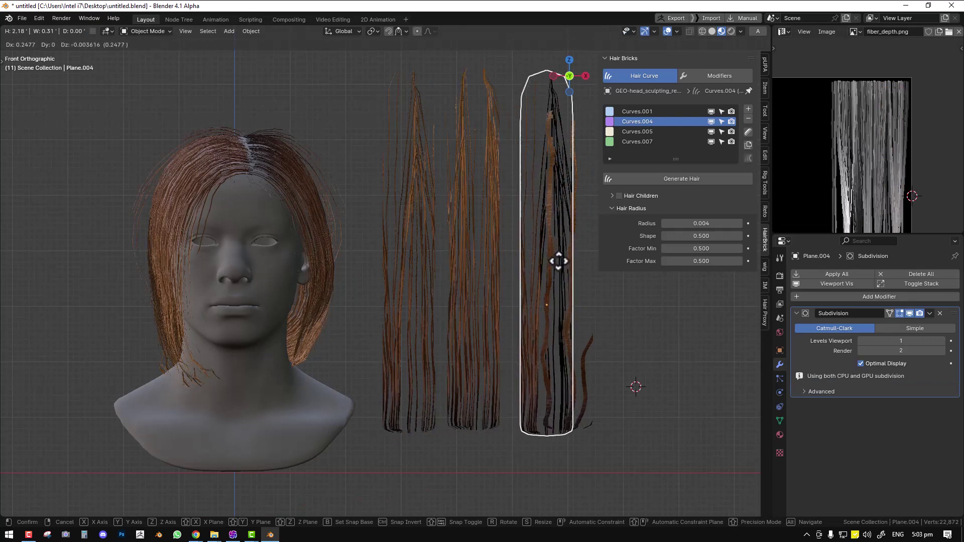
{"action": "left_click", "coordinate": [647, 262]}
{"action": "middle_click_drag", "start_coordinate": [639, 308], "coordinate": [546, 302], "text": "shift"}
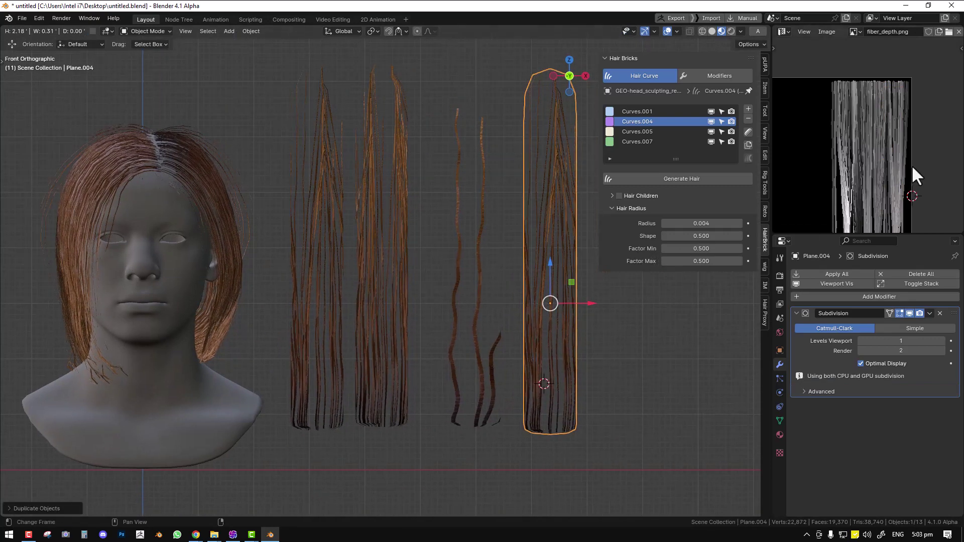
- Shift the newest card's UV strip about -0.108 along X and narrow it horizontally over the strand texture
{"action": "key", "text": "Tab"}
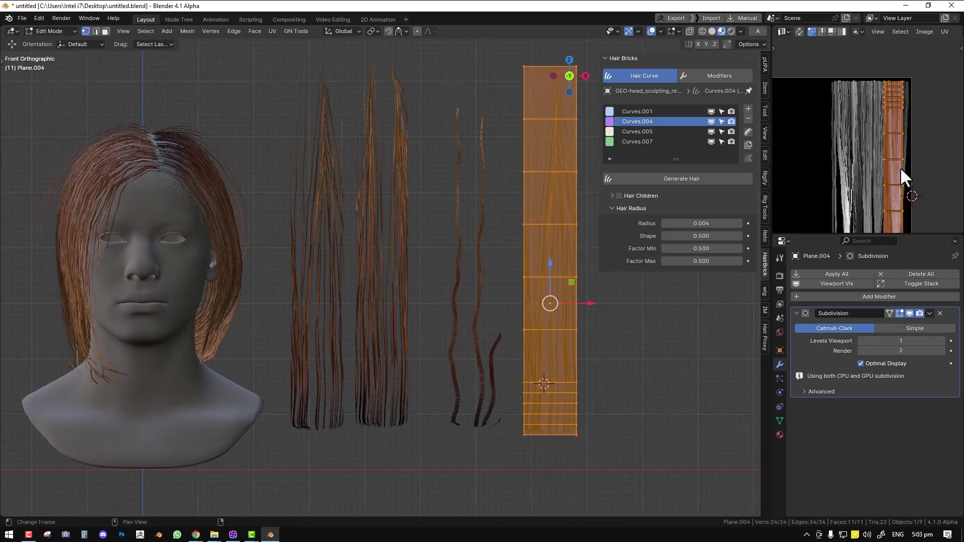
{"action": "key", "text": "g"}
{"action": "key", "text": "x"}
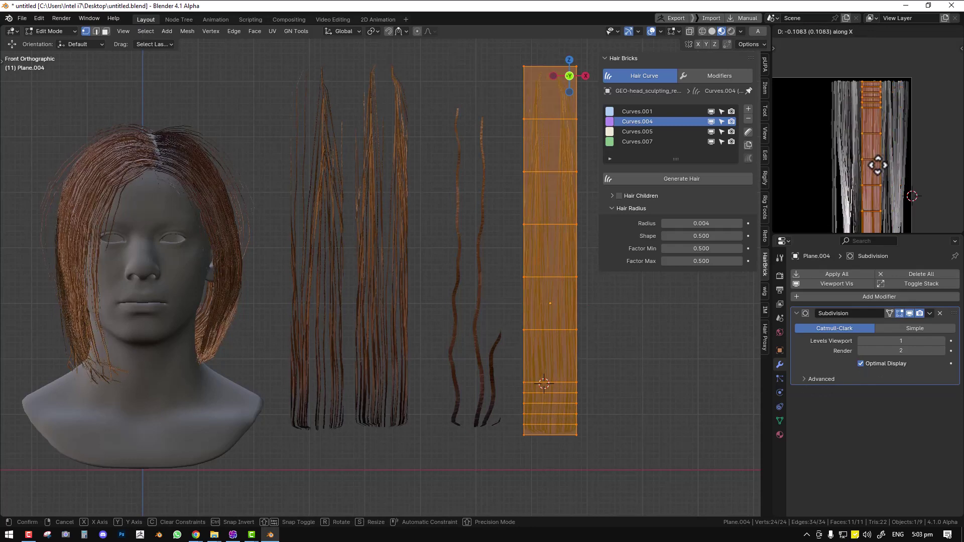
{"action": "left_click", "coordinate": [878, 165]}
{"action": "key", "text": "s"}
{"action": "key", "text": "x"}
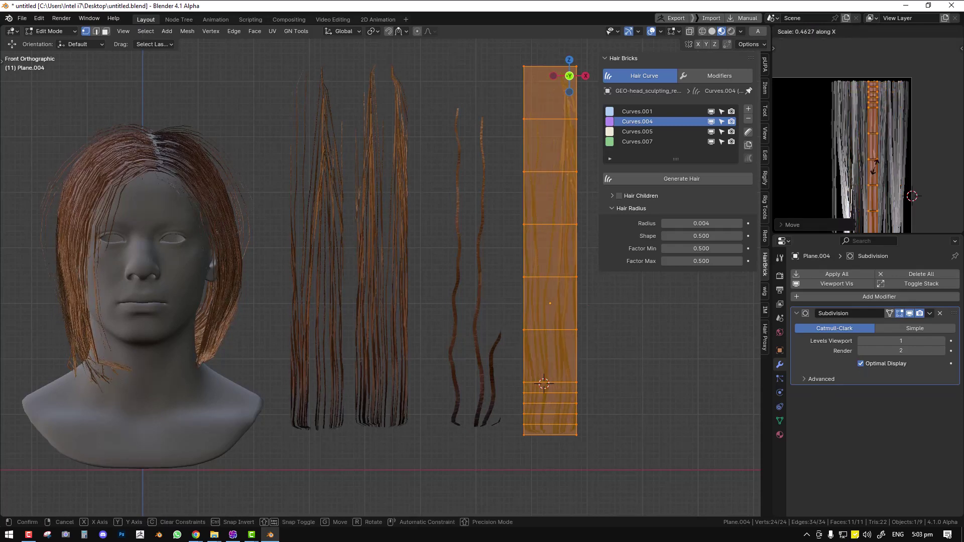
{"action": "left_click", "coordinate": [872, 171]}
{"action": "middle_click_drag", "start_coordinate": [200, 269], "coordinate": [268, 273]}
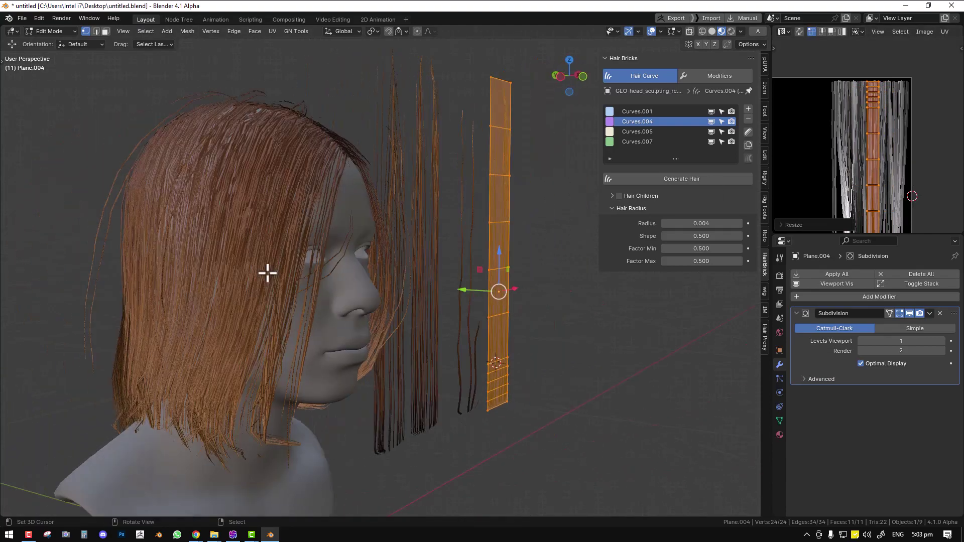
{"action": "key", "text": "Tab"}
- Examine the hairstyle's coverage and parting from behind in a maximized viewport
{"action": "key", "text": "KP_1"}
{"action": "key", "text": "ctrl+space"}
{"action": "middle_click_drag", "start_coordinate": [241, 345], "coordinate": [588, 261]}
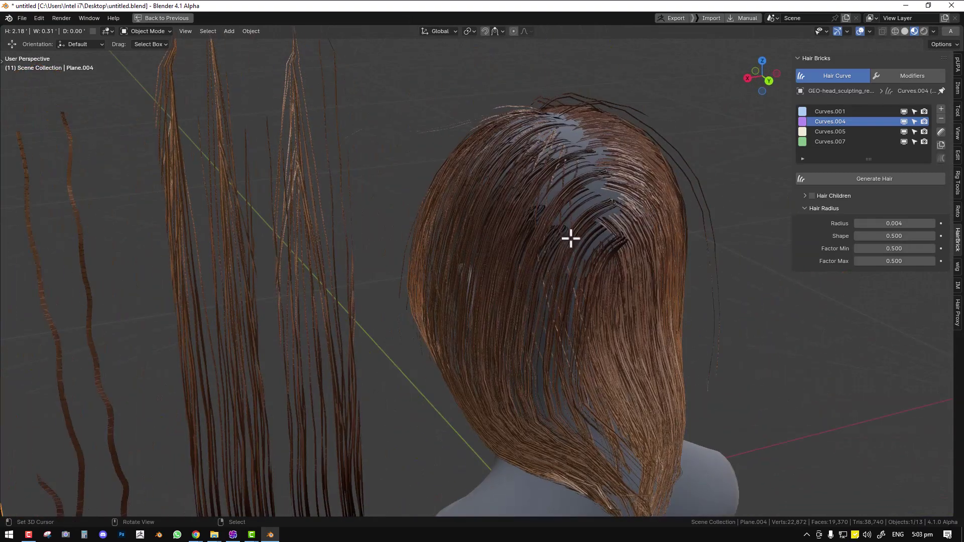
{"action": "key", "text": "Tab"}
{"action": "scroll", "coordinate": [567, 257], "scroll_direction": "down", "scroll_amount": 2}
{"action": "key", "text": "ctrl+space"}
{"action": "key", "text": "ctrl+space"}
{"action": "key", "text": "Tab"}
- Set the card selection seed of the Curves.001 layer's Instancer 1 to 143 and clear the selection
{"action": "left_click", "coordinate": [457, 200]}
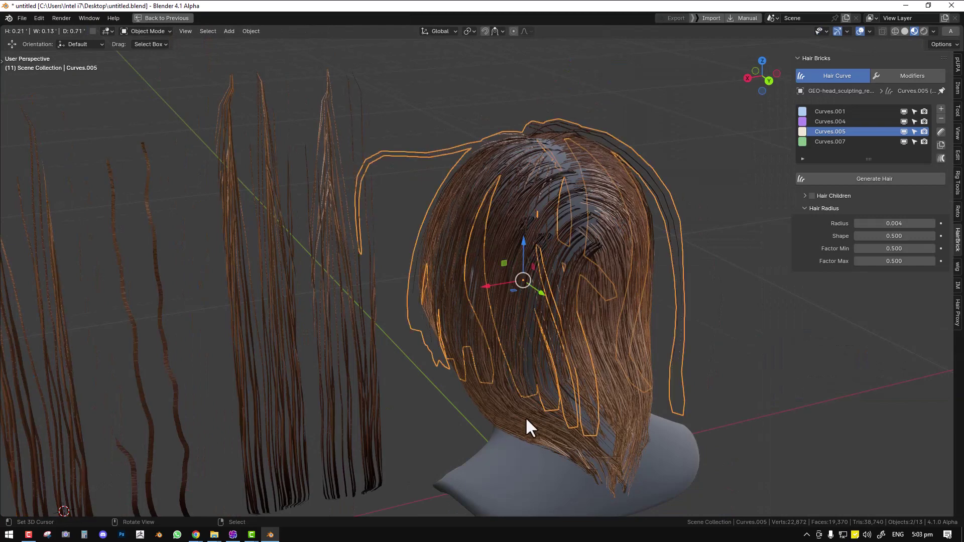
{"action": "right_click", "coordinate": [501, 423]}
{"action": "middle_click_drag", "start_coordinate": [685, 291], "coordinate": [671, 284]}
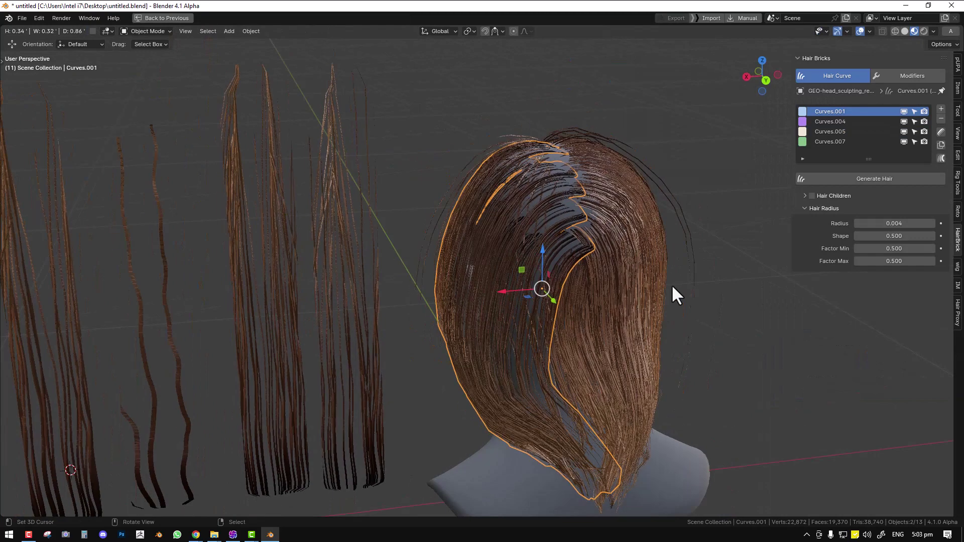
{"action": "left_click", "coordinate": [888, 76]}
{"action": "left_click", "coordinate": [865, 146]}
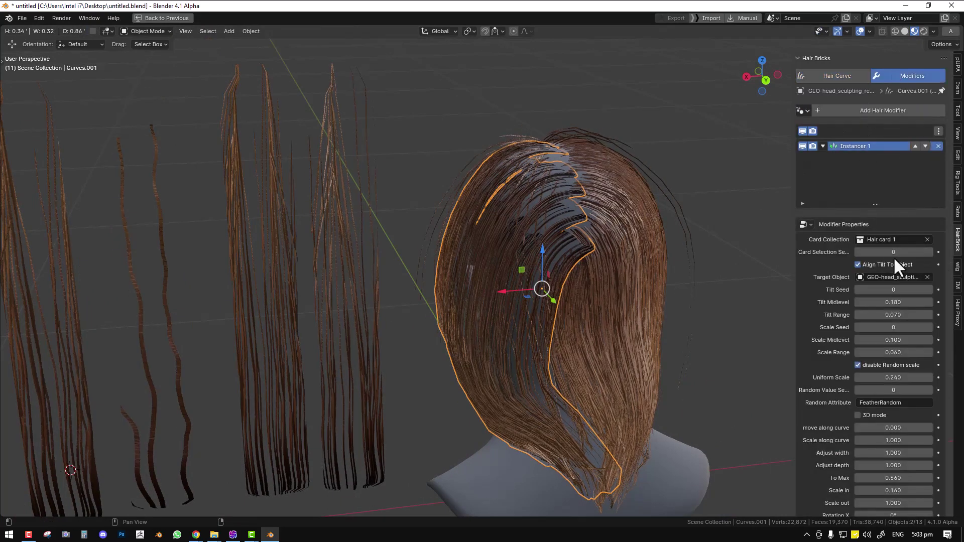
{"action": "mouse_move", "coordinate": [894, 256]}
{"action": "left_mouse_down"}
{"action": "mouse_move", "coordinate": [944, 256]}
{"action": "mouse_move", "coordinate": [844, 252]}
{"action": "mouse_move", "coordinate": [903, 252]}
{"action": "left_mouse_up"}
{"action": "key", "text": "alt+a"}
{"action": "middle_click_drag", "start_coordinate": [574, 267], "coordinate": [577, 243]}
{"action": "left_click", "coordinate": [821, 76]}
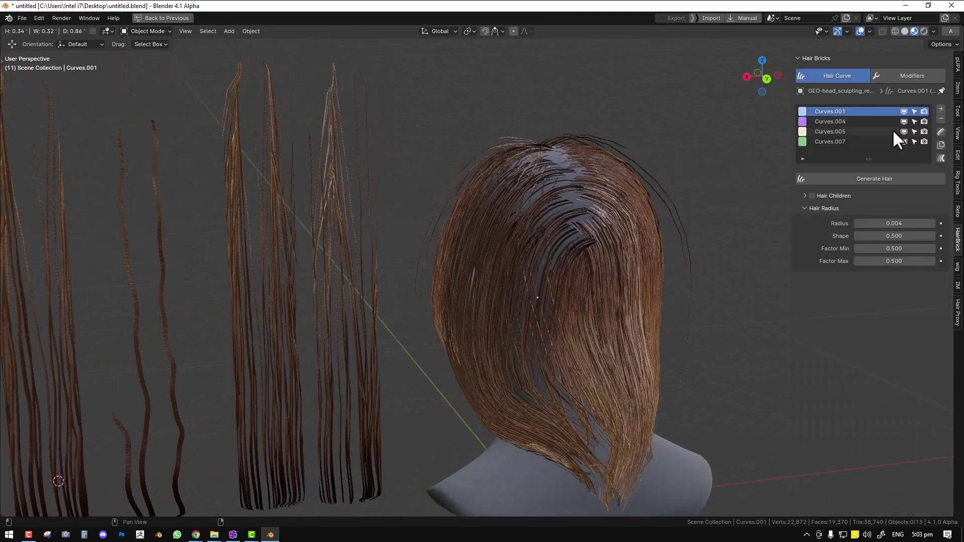
{"action": "left_click", "coordinate": [941, 132]}
{"action": "middle_click_drag", "start_coordinate": [610, 205], "coordinate": [603, 217]}
{"action": "scroll", "coordinate": [605, 215], "scroll_direction": "up", "scroll_amount": 1}
{"action": "key", "text": "f"}
{"action": "left_click", "coordinate": [562, 206]}
{"action": "key", "text": "shift+space"}
{"action": "key", "text": "ctrl+Tab"}
- Set Scale in to -0.250 on Instancer 1 of the Curves.001 layer
{"action": "left_click", "coordinate": [904, 76]}
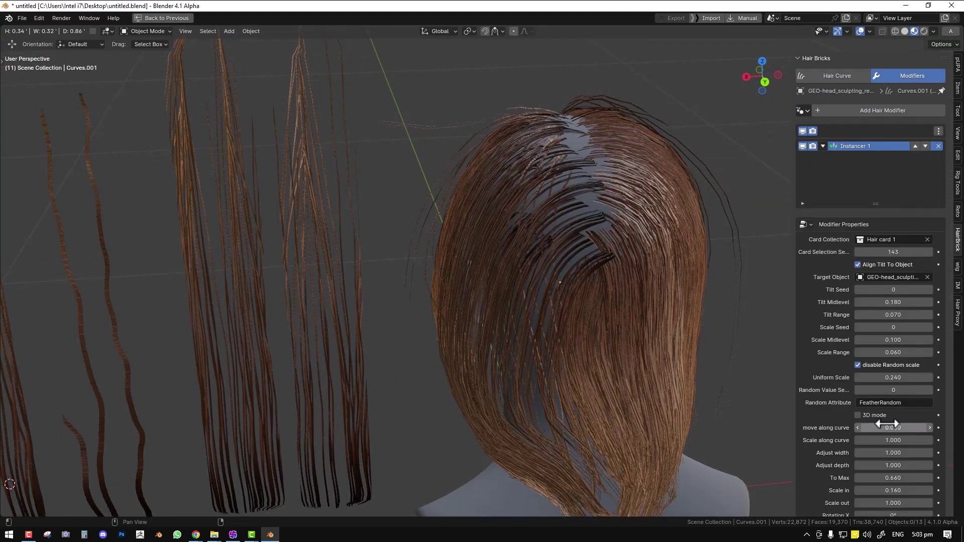
{"action": "scroll", "coordinate": [889, 475], "scroll_direction": "down", "scroll_amount": 2}
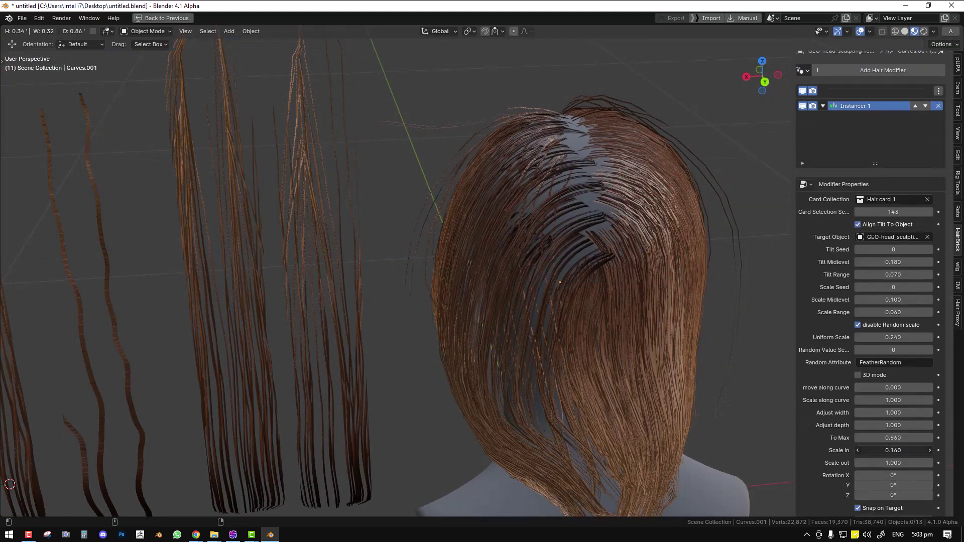
{"action": "left_click_drag", "start_coordinate": [893, 450], "coordinate": [868, 451]}
{"action": "middle_click_drag", "start_coordinate": [588, 352], "coordinate": [370, 349]}
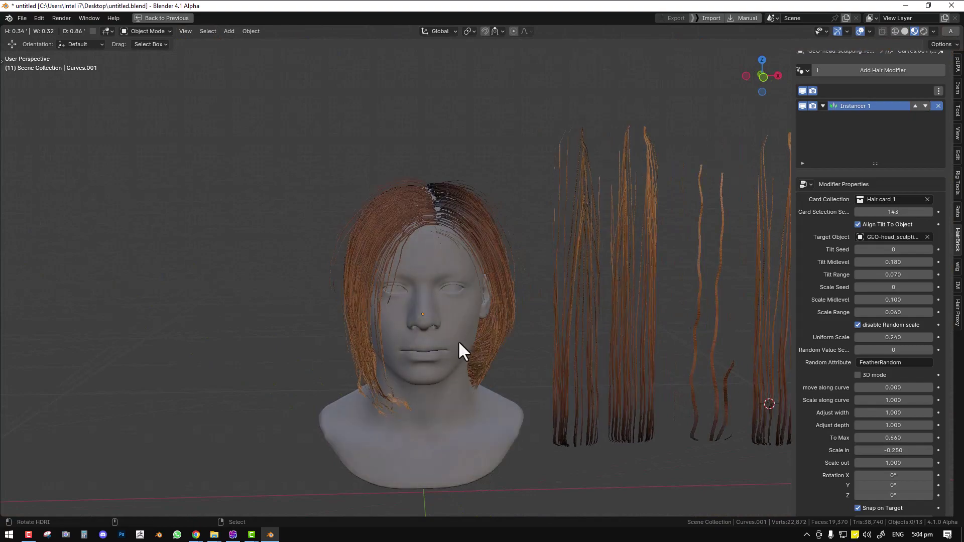
{"action": "middle_click_drag", "start_coordinate": [467, 296], "coordinate": [618, 306]}
{"action": "middle_click_drag", "start_coordinate": [492, 255], "coordinate": [637, 263]}
{"action": "key", "text": "KP_1"}
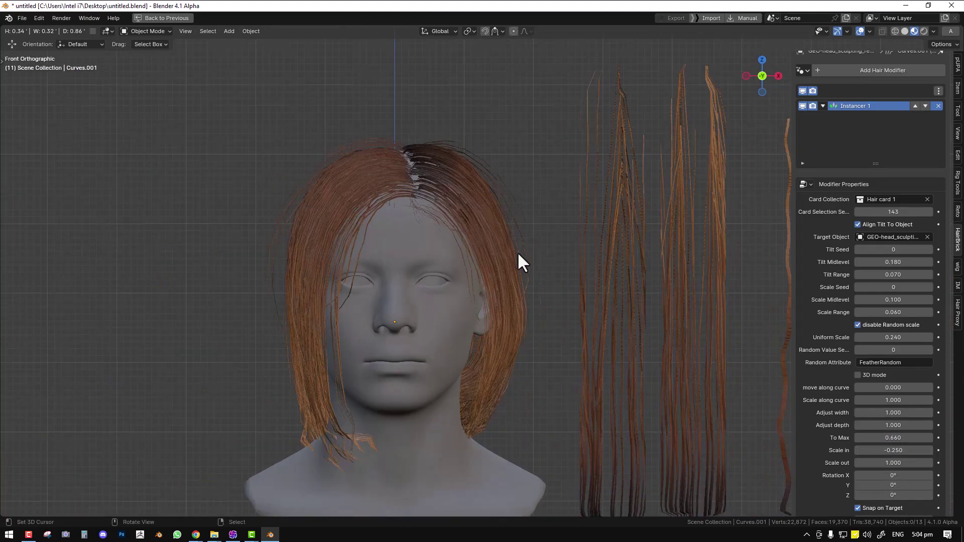
{"action": "middle_click_drag", "start_coordinate": [518, 255], "coordinate": [572, 276]}
{"action": "key", "text": "KP_1"}
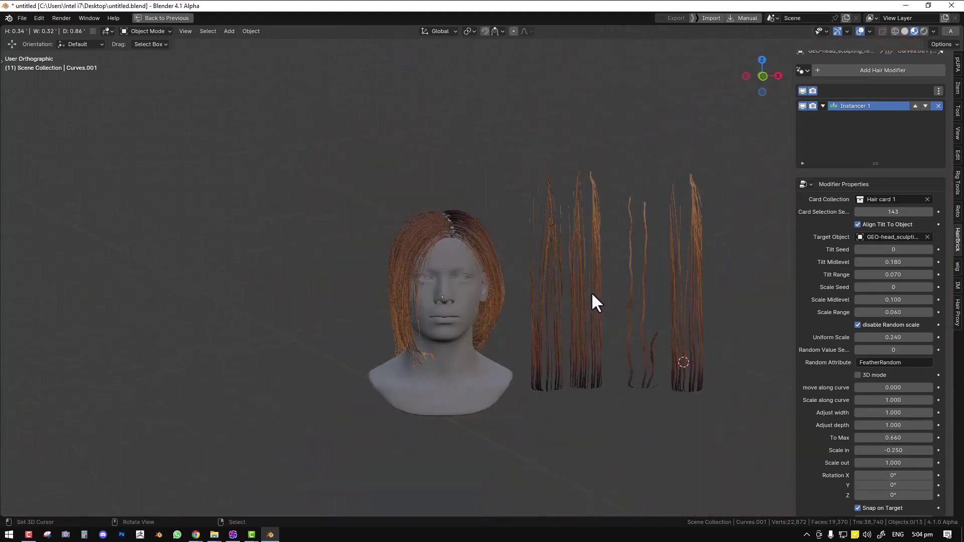
- Restore the full workspace layout and exclude the Hair card 1 collection from the view layer
{"action": "key", "text": "ctrl+space"}
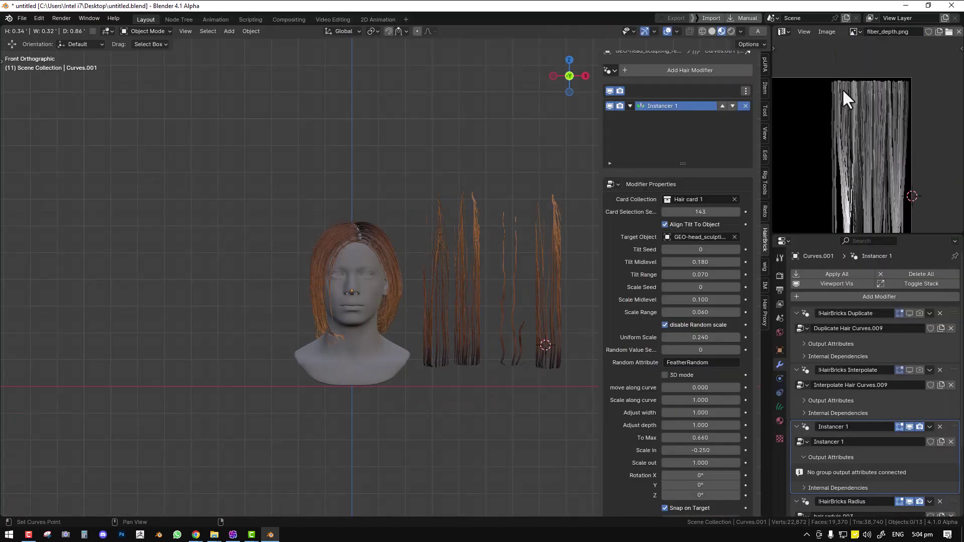
{"action": "key", "text": "shift+F9"}
{"action": "left_click", "coordinate": [914, 53]}
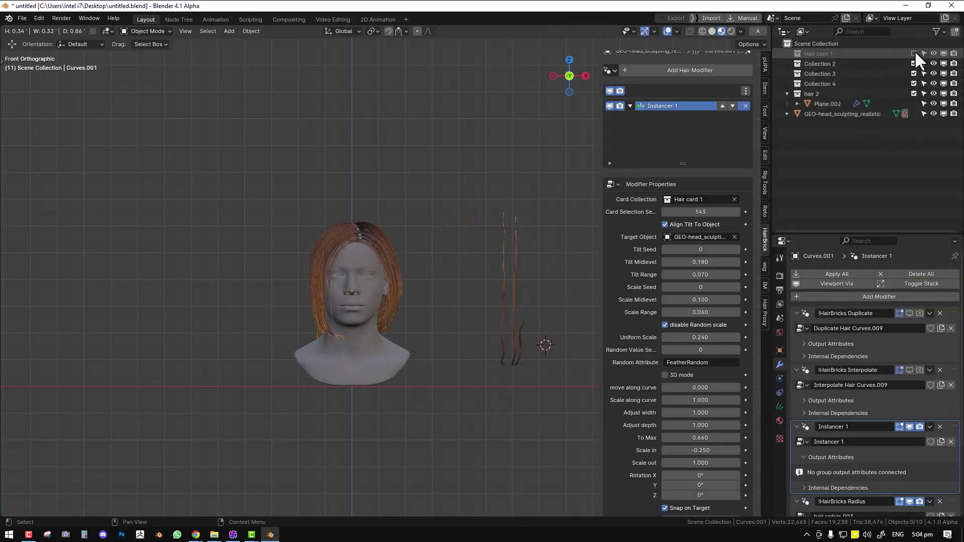
- Exclude Collection 2, Collection 3, Collection 4 and hair 2 from the view layer
{"action": "left_click_drag", "start_coordinate": [914, 63], "coordinate": [914, 83]}
{"action": "scroll", "coordinate": [392, 246], "scroll_direction": "up", "scroll_amount": 1}
{"action": "scroll", "coordinate": [506, 271], "scroll_direction": "down", "scroll_amount": 1}
{"action": "left_click", "coordinate": [914, 93]}
{"action": "scroll", "coordinate": [324, 306], "scroll_direction": "up", "scroll_amount": 2}
{"action": "middle_click_drag", "start_coordinate": [323, 306], "coordinate": [419, 309]}
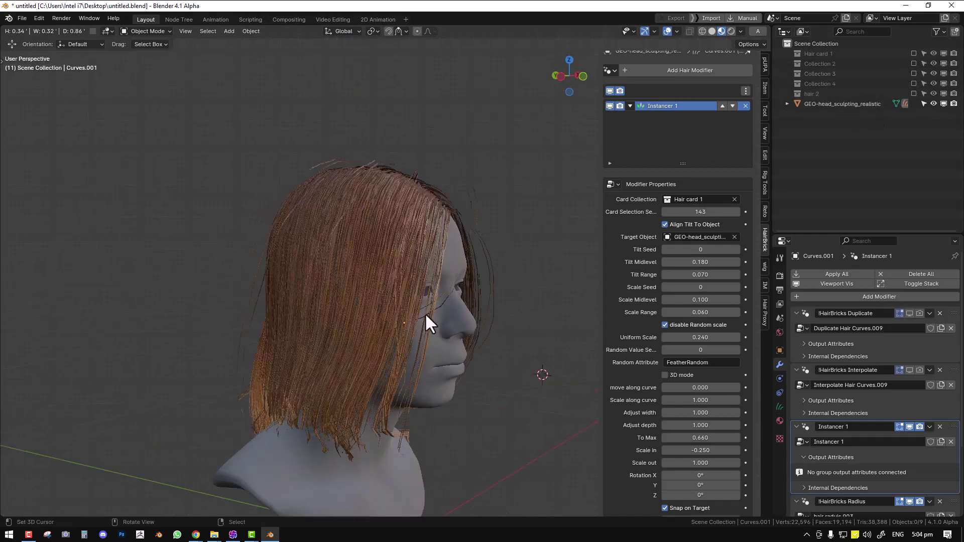
- Select the Curves.004 hair layer and examine the hairline and parting up close without the source cards
{"action": "scroll", "coordinate": [375, 243], "scroll_direction": "up", "scroll_amount": 1}
{"action": "right_click", "coordinate": [377, 245]}
{"action": "middle_click_drag", "start_coordinate": [398, 263], "coordinate": [319, 273]}
{"action": "left_click", "coordinate": [807, 146]}
{"action": "mouse_move", "coordinate": [380, 274]}
{"action": "middle_mouse_down"}
{"action": "mouse_move", "coordinate": [322, 290]}
{"action": "mouse_move", "coordinate": [377, 283]}
{"action": "middle_mouse_up"}
{"action": "scroll", "coordinate": [322, 290], "scroll_direction": "up", "scroll_amount": 2}
{"action": "scroll", "coordinate": [378, 286], "scroll_direction": "up", "scroll_amount": 1}
- Include the Hair card 1 and hair 2 collections in the view layer again and view the scene from the front
{"action": "left_click", "coordinate": [914, 53]}
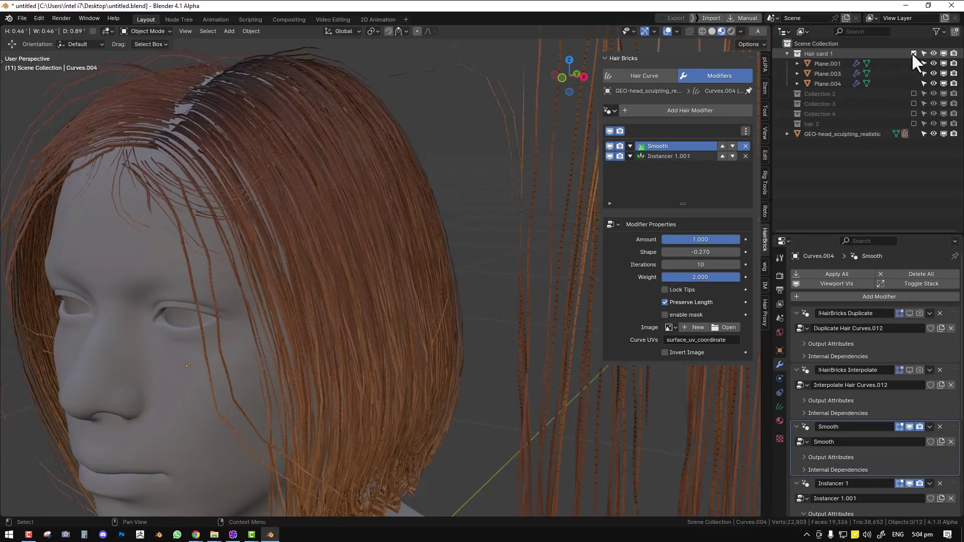
{"action": "left_click", "coordinate": [914, 124]}
{"action": "key", "text": "KP_1"}
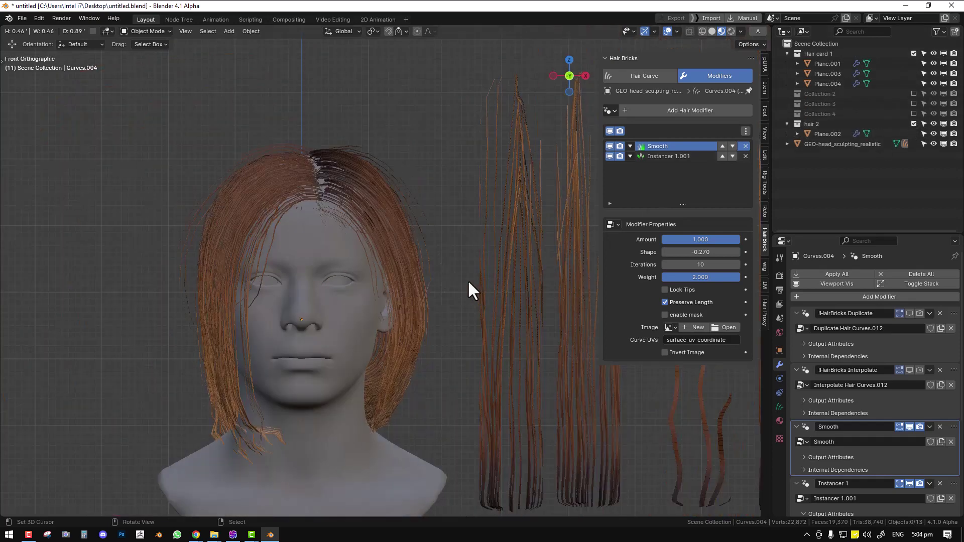
- Set the Subdivision viewport level to 2 on all four source hair cards at once and clear the selection
{"action": "middle_click_drag", "start_coordinate": [451, 276], "coordinate": [393, 269], "text": "shift"}
{"action": "key", "text": "b"}
{"action": "left_click_drag", "start_coordinate": [345, 167], "coordinate": [552, 332]}
{"action": "left_click", "coordinate": [495, 297], "text": "shift"}
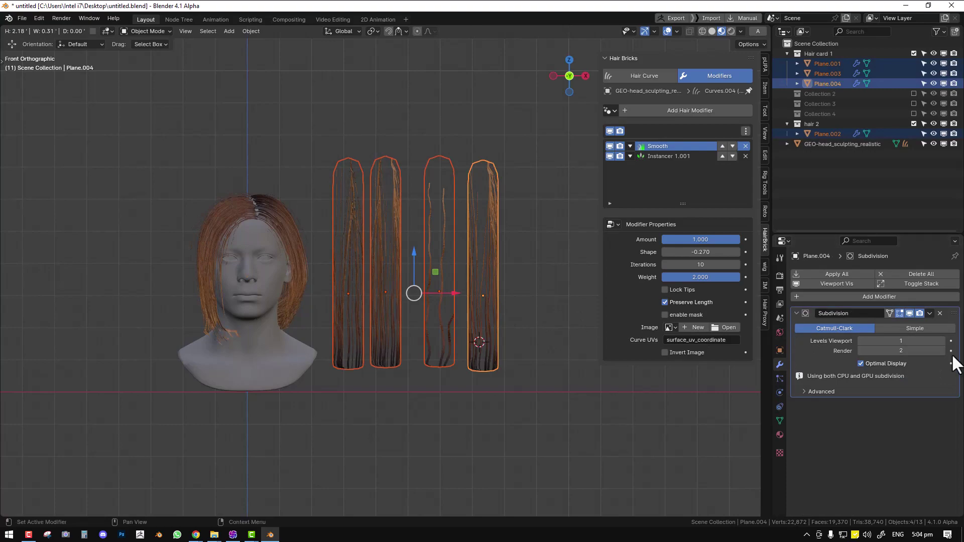
{"action": "left_click", "coordinate": [943, 341], "text": "alt"}
{"action": "scroll", "coordinate": [326, 288], "scroll_direction": "up", "scroll_amount": 4}
{"action": "key", "text": "alt+a"}
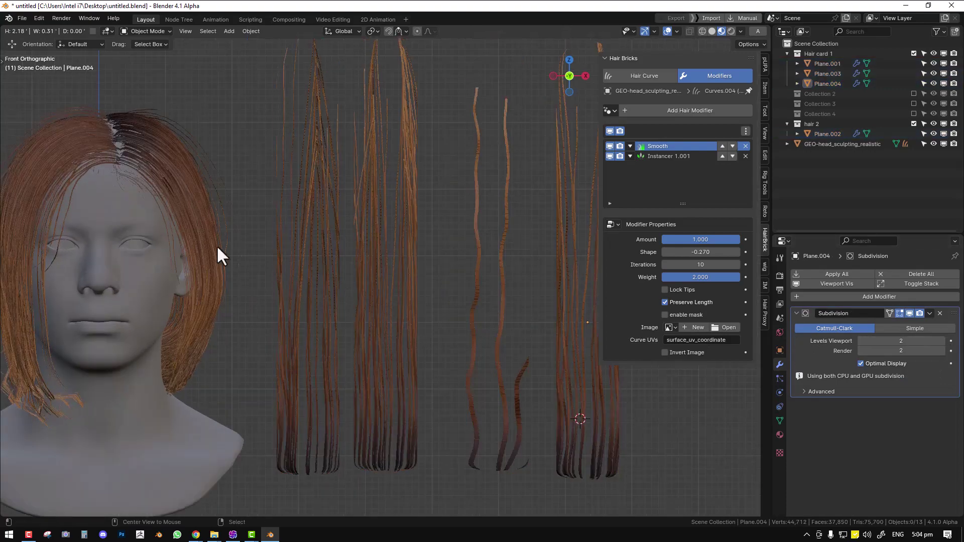
- Hide the viewport sidebar and examine the subdivided hair, briefly toggling the Hair card 1 collection off and on
{"action": "scroll", "coordinate": [441, 280], "scroll_direction": "up", "scroll_amount": 1}
{"action": "middle_click_drag", "start_coordinate": [168, 226], "coordinate": [464, 274], "text": "shift"}
{"action": "scroll", "coordinate": [502, 296], "scroll_direction": "up", "scroll_amount": 1}
{"action": "key", "text": "KP_1"}
{"action": "scroll", "coordinate": [490, 254], "scroll_direction": "down", "scroll_amount": 3}
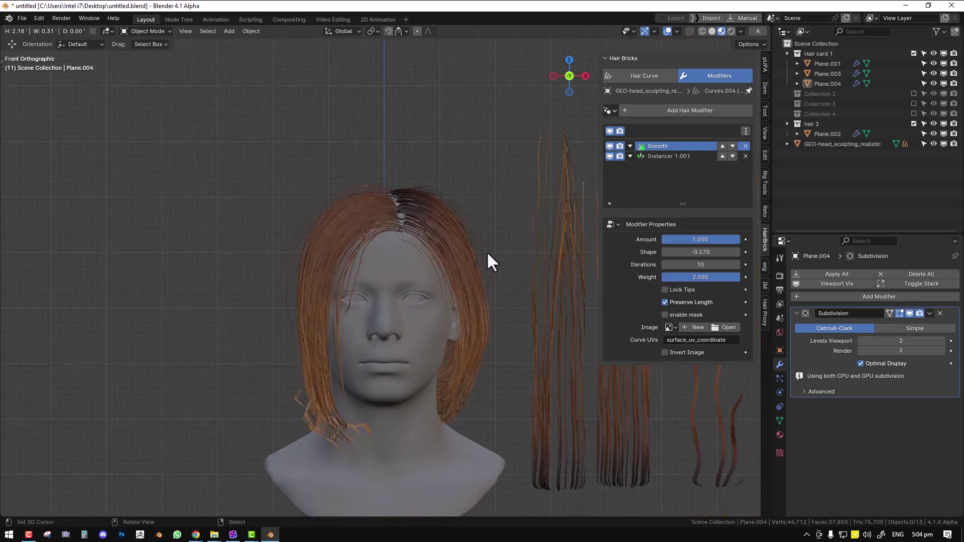
{"action": "key", "text": "n"}
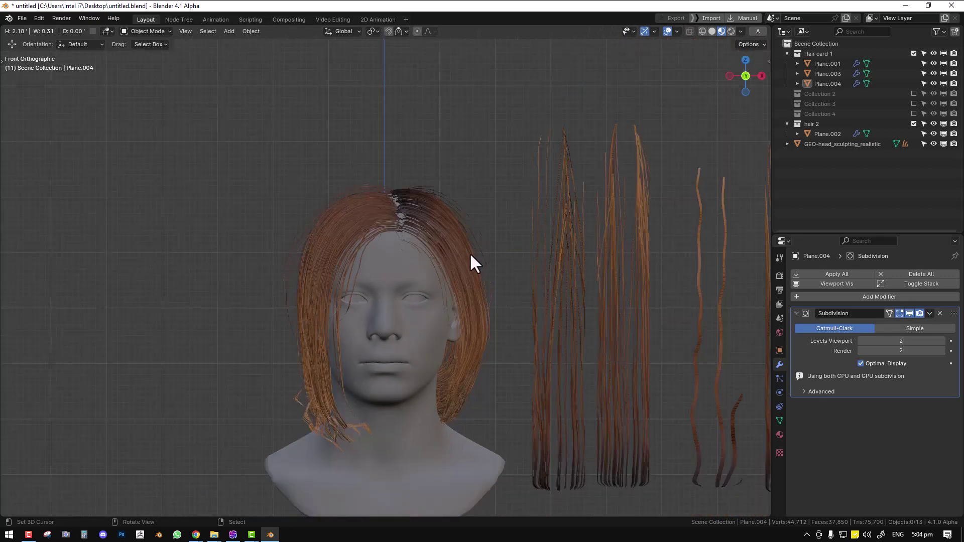
{"action": "scroll", "coordinate": [472, 262], "scroll_direction": "up", "scroll_amount": 3}
{"action": "mouse_move", "coordinate": [471, 262]}
{"action": "middle_mouse_down"}
{"action": "mouse_move", "coordinate": [514, 276]}
{"action": "mouse_move", "coordinate": [490, 256]}
{"action": "middle_mouse_up"}
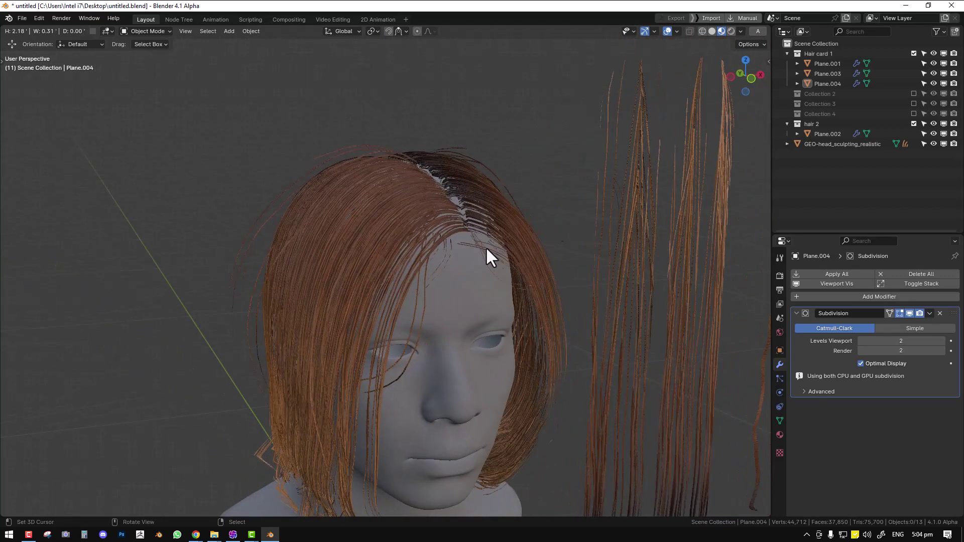
{"action": "left_click", "coordinate": [913, 53]}
{"action": "left_click", "coordinate": [913, 53]}
{"action": "key", "text": "KP_1"}
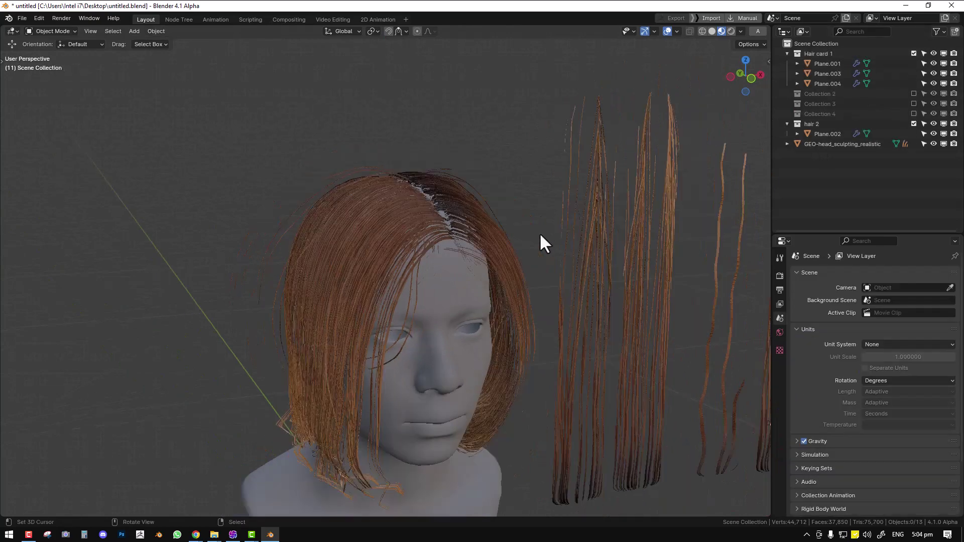
- Switch to the Node Tree workspace and select the Curves.005 hair layer on the head
{"action": "left_click", "coordinate": [177, 19]}
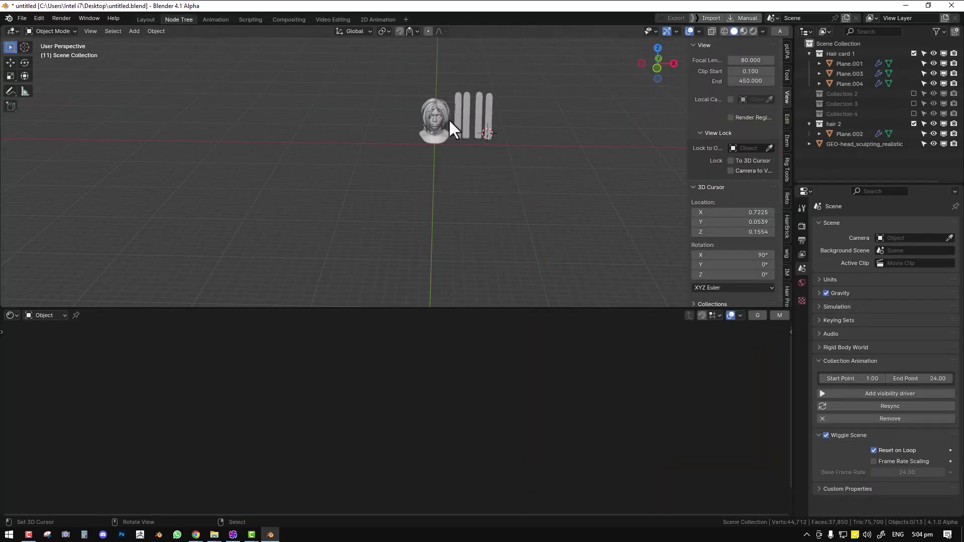
{"action": "key", "text": "KP_1"}
{"action": "middle_click_drag", "start_coordinate": [521, 108], "coordinate": [473, 181], "text": "shift"}
{"action": "scroll", "coordinate": [474, 181], "scroll_direction": "up", "scroll_amount": 4}
{"action": "middle_click_drag", "start_coordinate": [447, 150], "coordinate": [405, 96]}
{"action": "scroll", "coordinate": [458, 156], "scroll_direction": "up", "scroll_amount": 3}
{"action": "left_click", "coordinate": [404, 96]}
{"action": "middle_click_drag", "start_coordinate": [477, 100], "coordinate": [432, 165]}
{"action": "scroll", "coordinate": [424, 150], "scroll_direction": "up", "scroll_amount": 3}
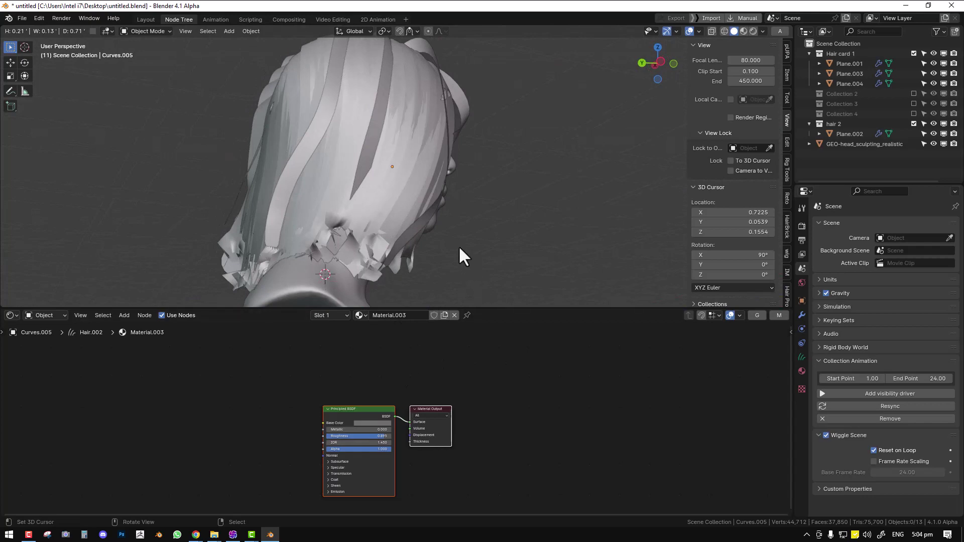
- Set the viewport to Rendered shading and hide the overlays to preview the hair on the head
{"action": "key", "text": "z"}
{"action": "left_click", "coordinate": [455, 151]}
{"action": "key", "text": "KP_1"}
{"action": "key", "text": "z"}
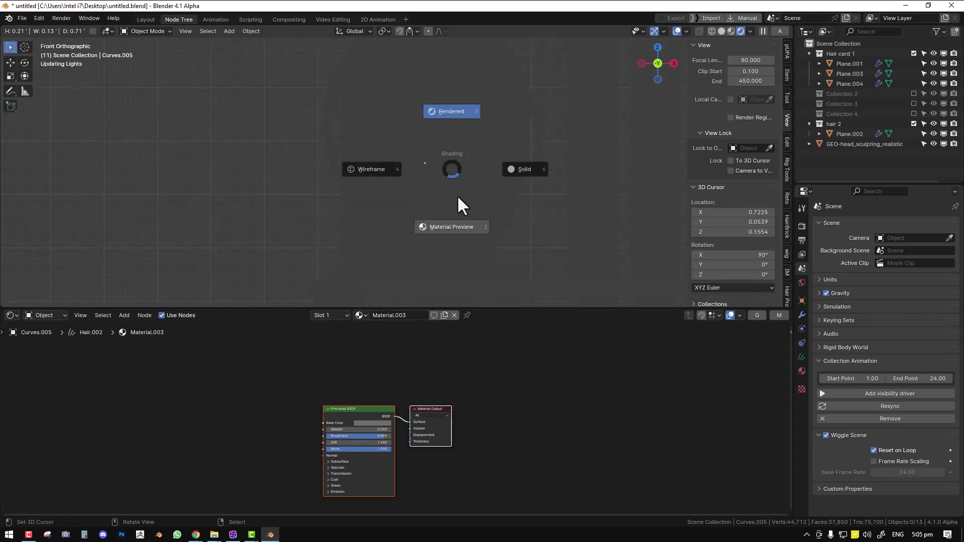
{"action": "key", "text": "Escape"}
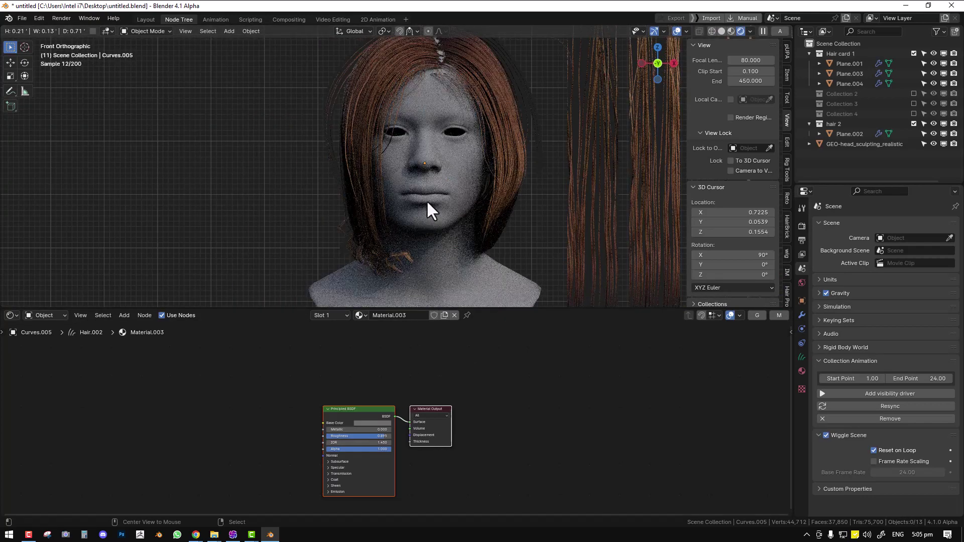
{"action": "key", "text": "shift+alt+z"}
{"action": "middle_click_drag", "start_coordinate": [423, 206], "coordinate": [444, 224]}
{"action": "middle_click_drag", "start_coordinate": [422, 426], "coordinate": [458, 407]}
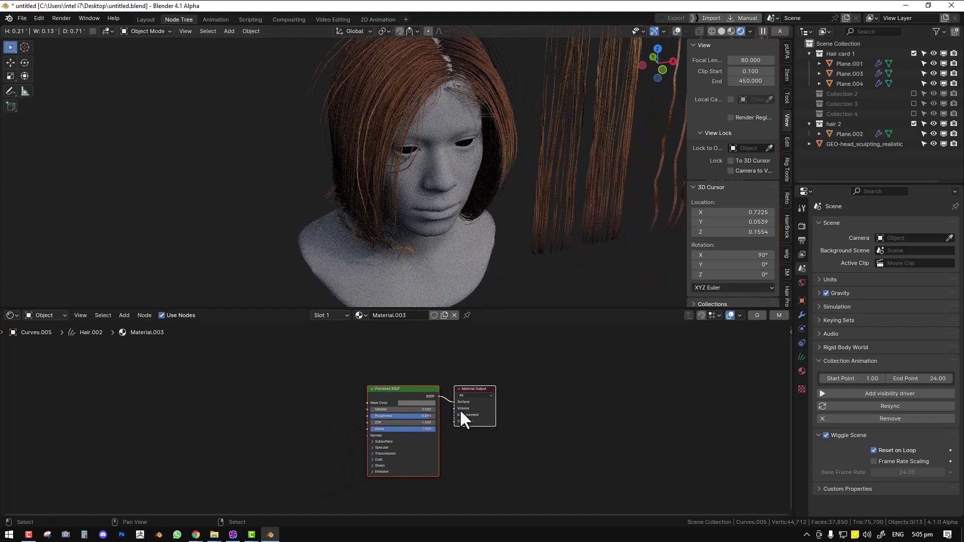
- Duplicate the Mix Shader before Material Output in the Plane.001 card material and link the Transparent BSDF to its second shader input
{"action": "left_click", "coordinate": [595, 195]}
{"action": "middle_click_drag", "start_coordinate": [484, 233], "coordinate": [381, 197]}
{"action": "left_click", "coordinate": [565, 218]}
{"action": "middle_click_drag", "start_coordinate": [652, 445], "coordinate": [422, 410]}
{"action": "left_click_drag", "start_coordinate": [452, 387], "coordinate": [601, 390]}
{"action": "left_click", "coordinate": [391, 375]}
{"action": "key", "text": "shift+d"}
{"action": "left_click_drag", "start_coordinate": [513, 375], "coordinate": [519, 375]}
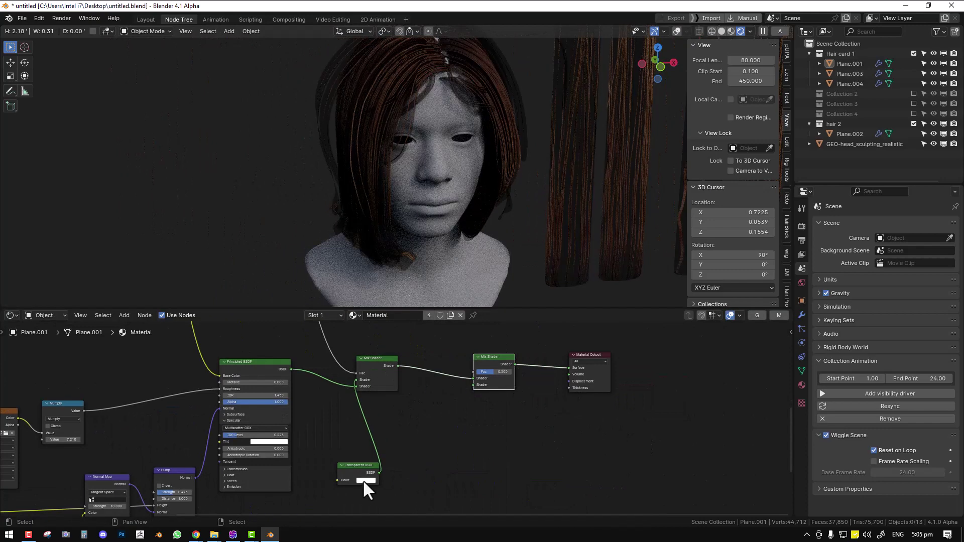
{"action": "left_click_drag", "start_coordinate": [379, 473], "coordinate": [474, 384]}
{"action": "middle_click_drag", "start_coordinate": [461, 385], "coordinate": [495, 412]}
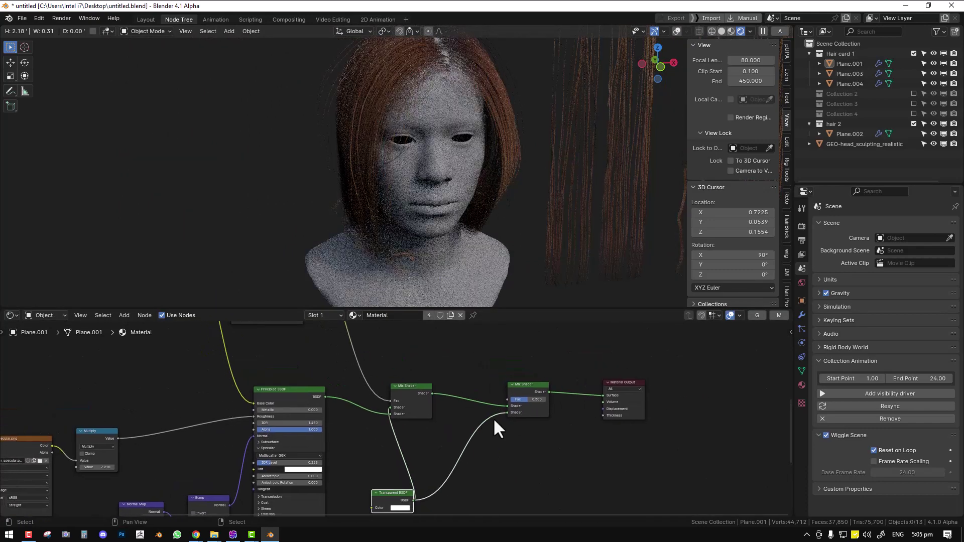
{"action": "key", "text": "shift+a"}
{"action": "mouse_move", "coordinate": [493, 382]}
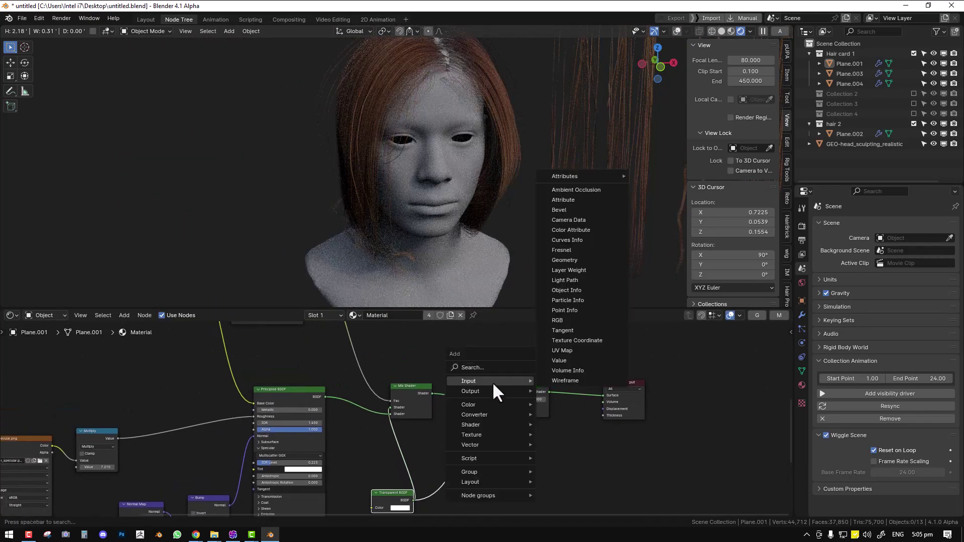
{"action": "left_click", "coordinate": [574, 290]}
{"action": "left_click", "coordinate": [501, 451]}
- Add a Light Path node, link Is Shadow Ray to the new Mix Shader's factor and inspect the render in a maximized viewport
{"action": "key", "text": "shift+a"}
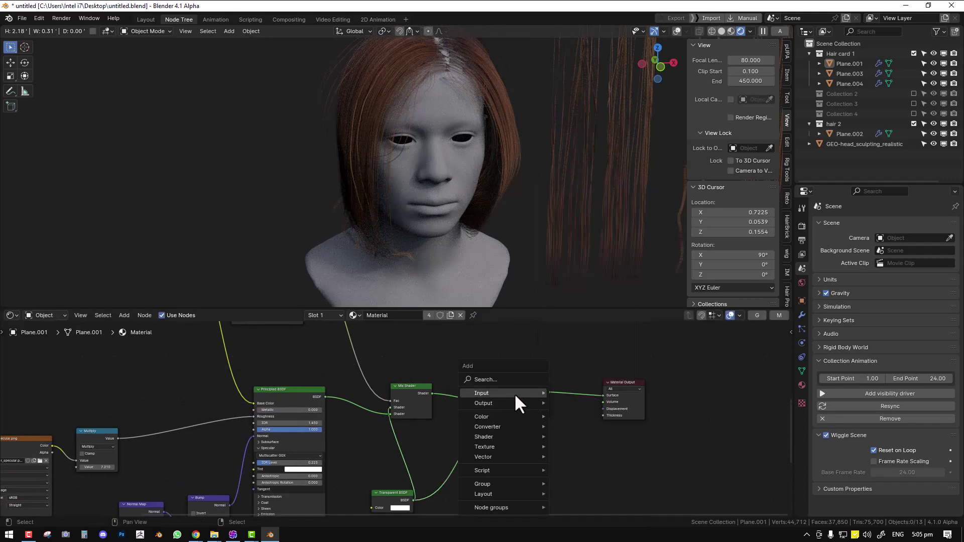
{"action": "mouse_move", "coordinate": [518, 396]}
{"action": "left_click", "coordinate": [589, 291]}
{"action": "left_click", "coordinate": [534, 459]}
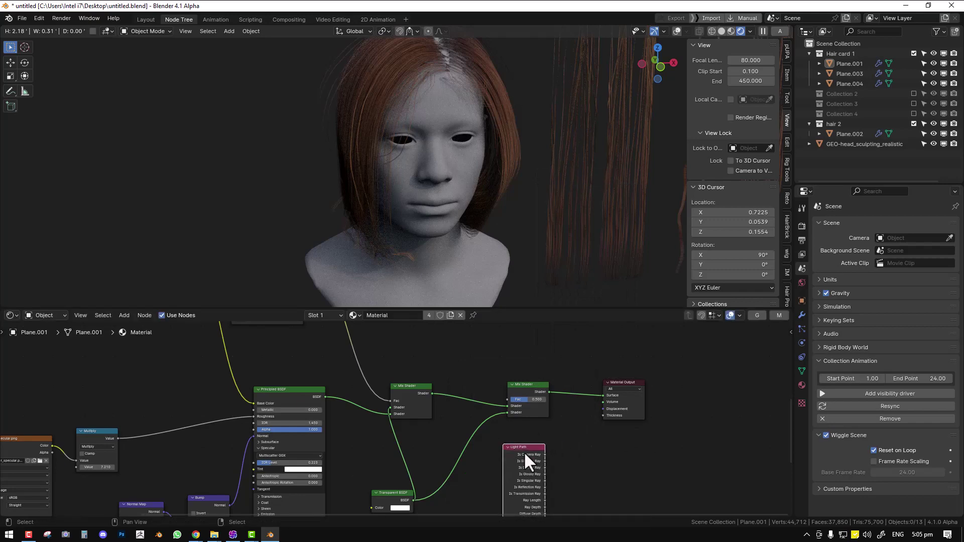
{"action": "left_click_drag", "start_coordinate": [544, 461], "coordinate": [504, 401]}
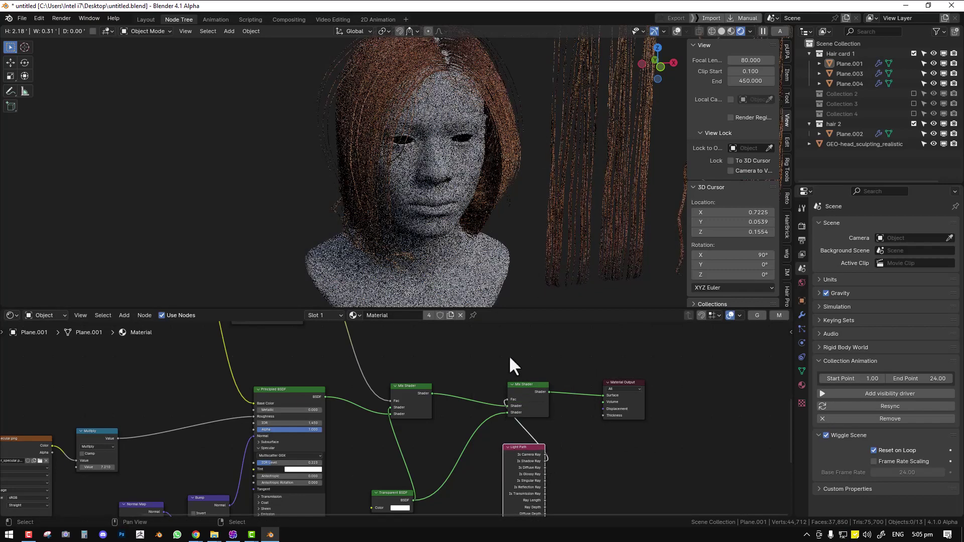
{"action": "key", "text": "ctrl+space"}
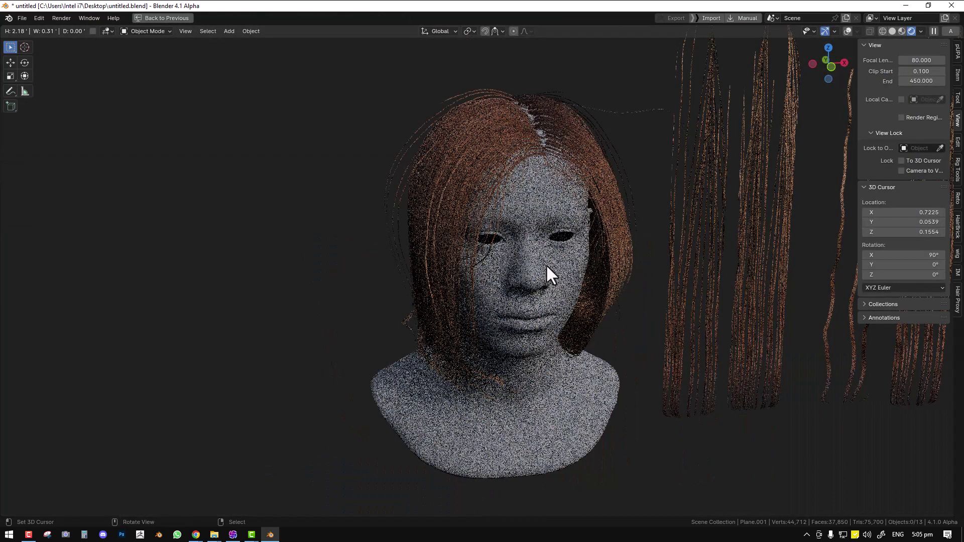
{"action": "middle_click_drag", "start_coordinate": [535, 279], "coordinate": [503, 275]}
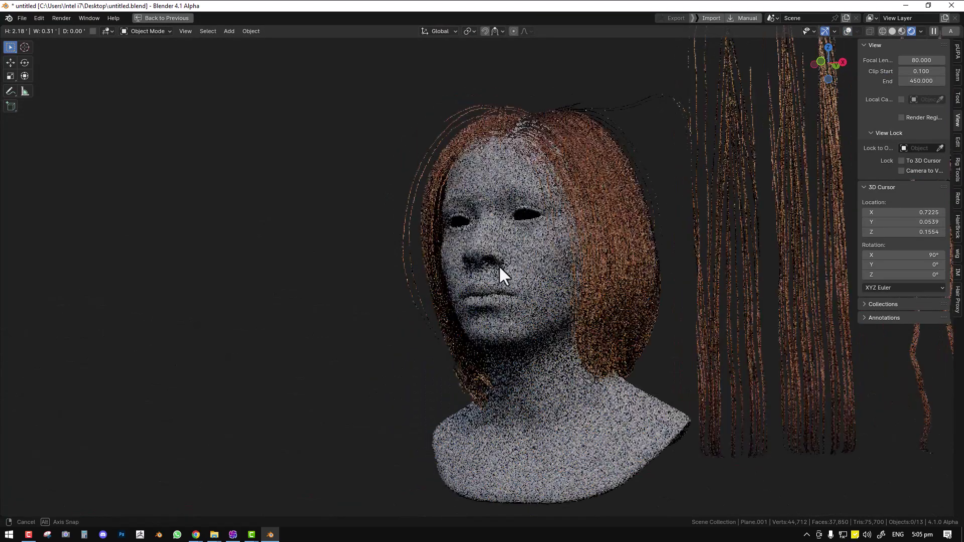
{"action": "middle_click_drag", "start_coordinate": [465, 331], "coordinate": [542, 338]}
{"action": "key", "text": "ctrl+space"}
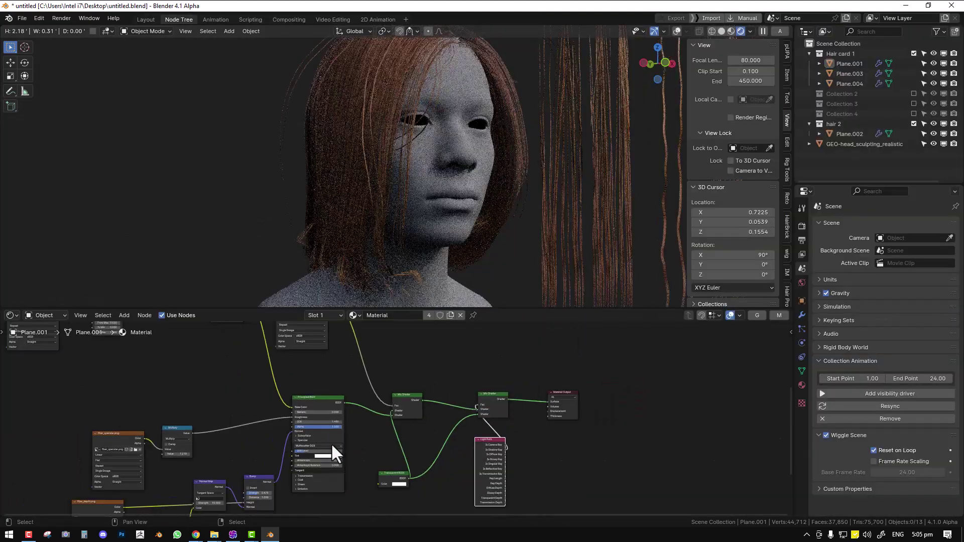
- Set the Multiply node between the fiber_specular.png texture and the Principled BSDF roughness to 5.000
{"action": "middle_click_drag", "start_coordinate": [329, 445], "coordinate": [565, 442]}
{"action": "scroll", "coordinate": [578, 440], "scroll_direction": "up", "scroll_amount": 5}
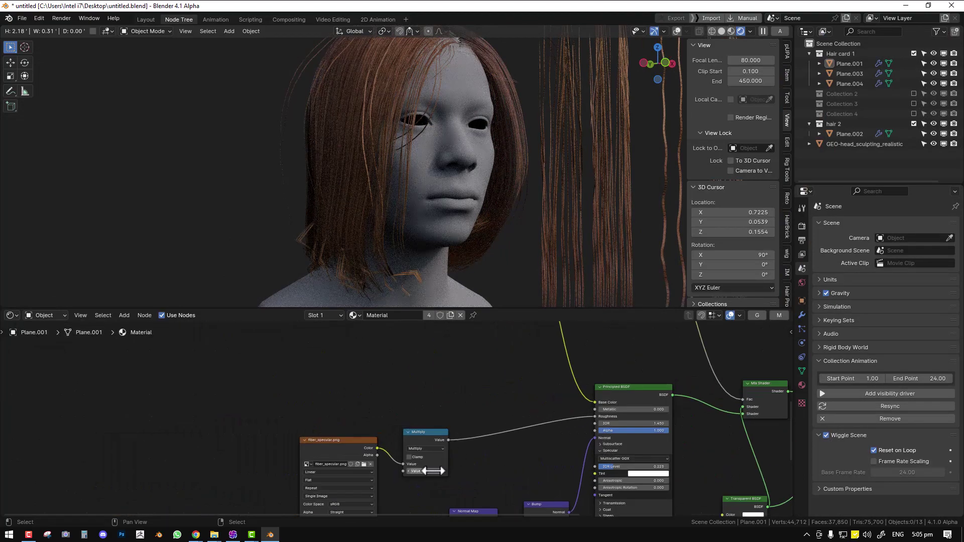
{"action": "left_click_drag", "start_coordinate": [433, 471], "coordinate": [459, 471]}
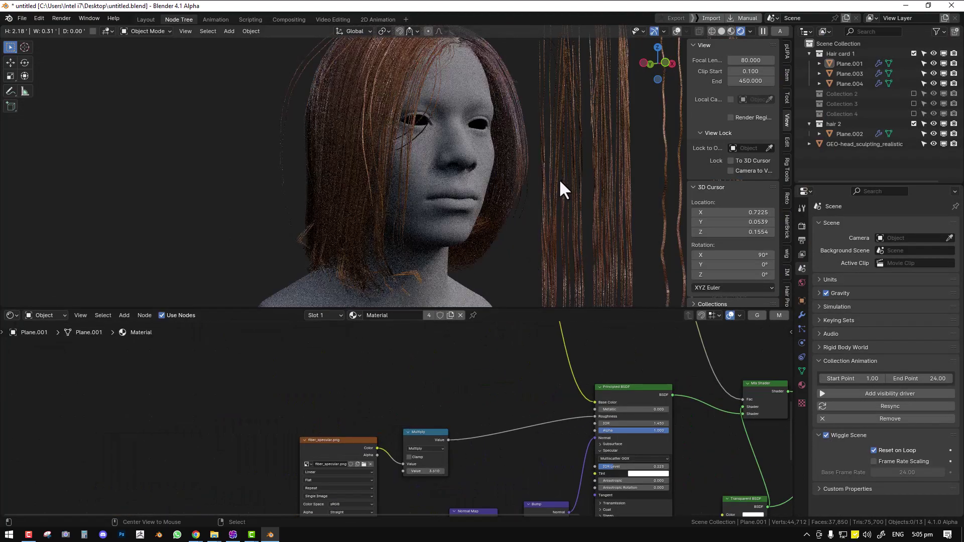
{"action": "middle_click_drag", "start_coordinate": [545, 194], "coordinate": [508, 200]}
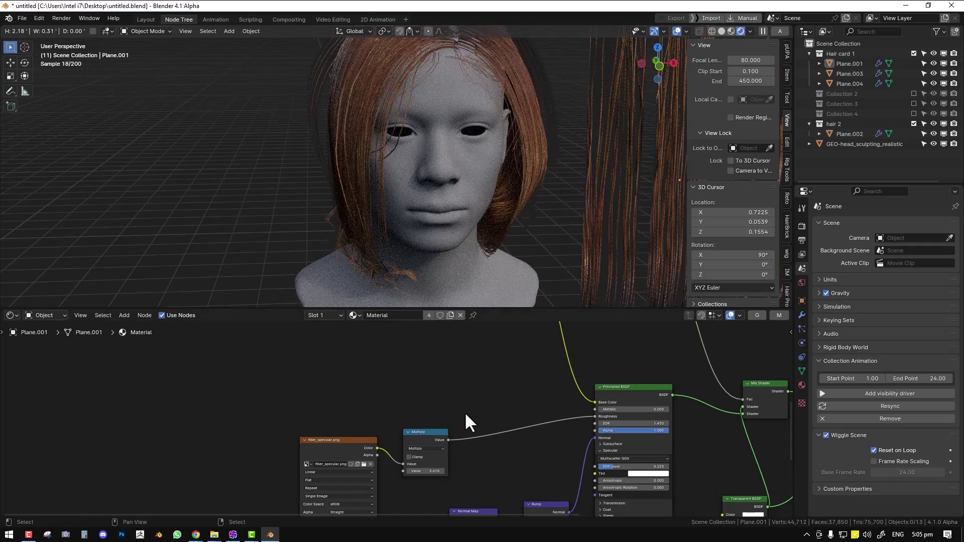
{"action": "key", "text": "Return"}
- Adjust the specular IOR Level on the Principled BSDF while checking the rendered hair highlights with overlays hidden
{"action": "middle_click_drag", "start_coordinate": [614, 477], "coordinate": [605, 446]}
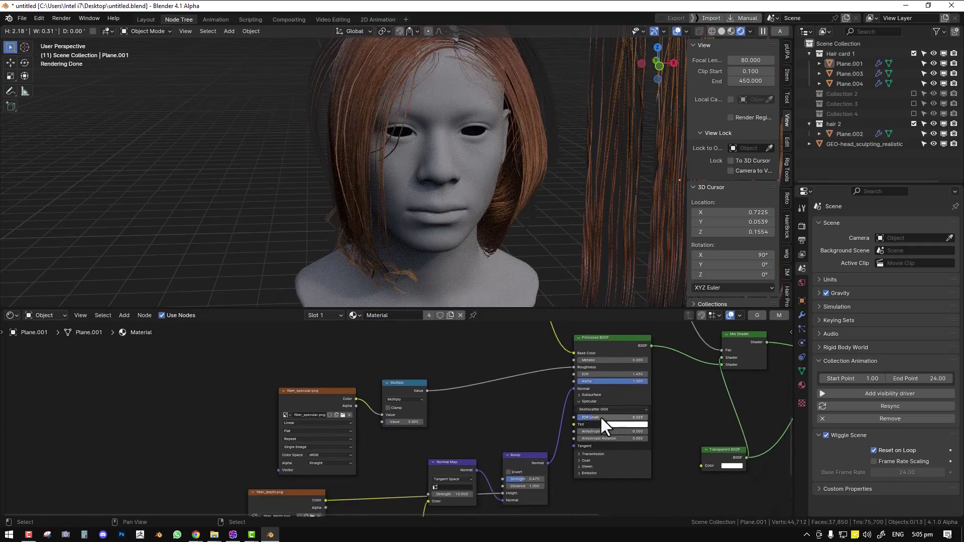
{"action": "left_click_drag", "start_coordinate": [602, 418], "coordinate": [614, 415]}
{"action": "scroll", "coordinate": [497, 171], "scroll_direction": "down", "scroll_amount": 4}
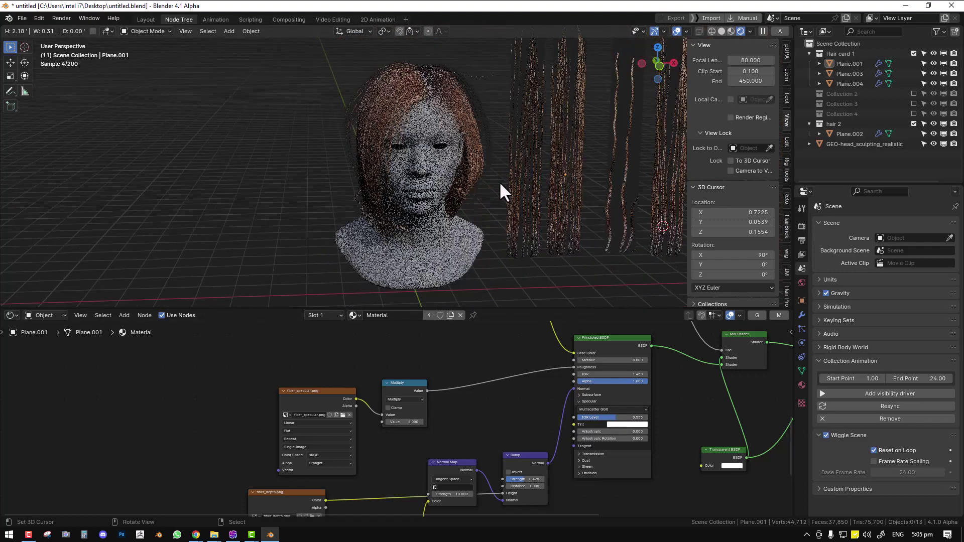
{"action": "key", "text": "shift+alt+z"}
{"action": "middle_click_drag", "start_coordinate": [491, 203], "coordinate": [555, 211]}
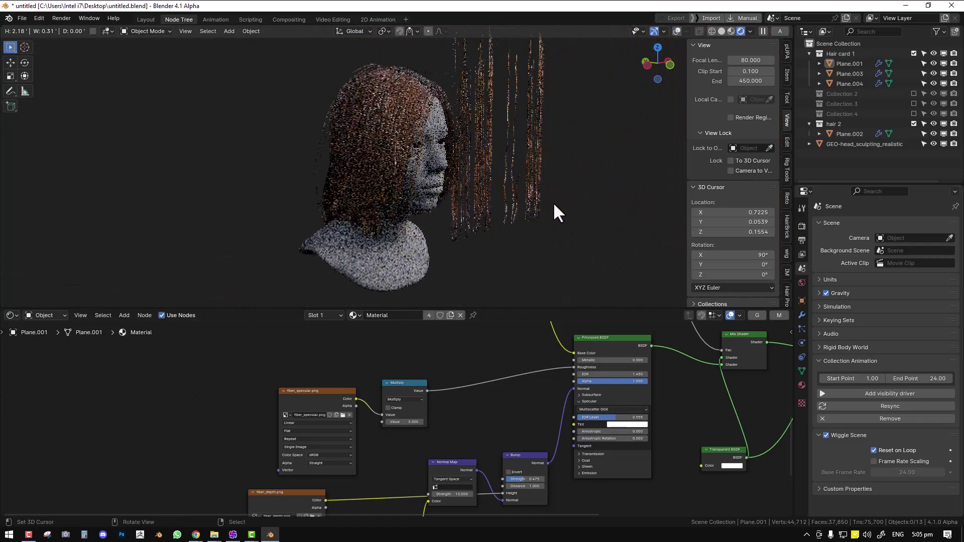
{"action": "scroll", "coordinate": [550, 206], "scroll_direction": "up", "scroll_amount": 2}
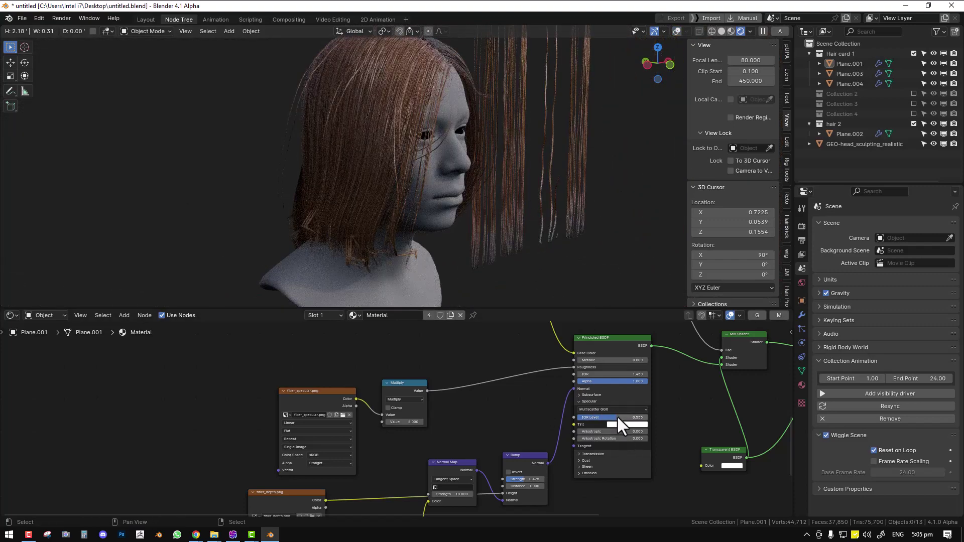
{"action": "left_click_drag", "start_coordinate": [612, 417], "coordinate": [607, 417]}
- Recolour the hair by setting Hue to 0.000 on the Hue/Saturation/Value node
{"action": "middle_click_drag", "start_coordinate": [558, 354], "coordinate": [561, 432]}
{"action": "middle_click_drag", "start_coordinate": [414, 197], "coordinate": [447, 176]}
{"action": "scroll", "coordinate": [512, 397], "scroll_direction": "up", "scroll_amount": 5, "text": "shift"}
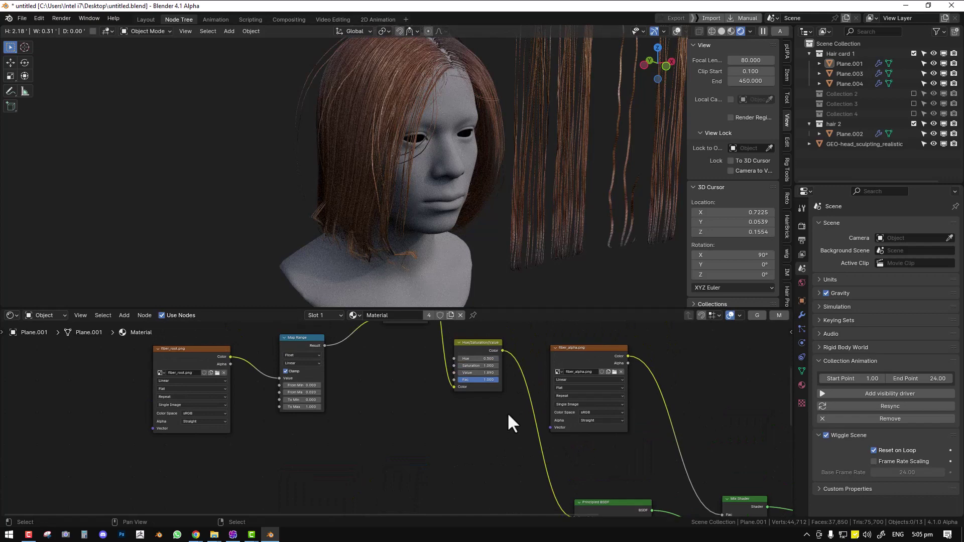
{"action": "left_click", "coordinate": [487, 360]}
{"action": "left_click", "coordinate": [475, 363]}
{"action": "left_click", "coordinate": [477, 365]}
{"action": "left_click", "coordinate": [480, 359]}
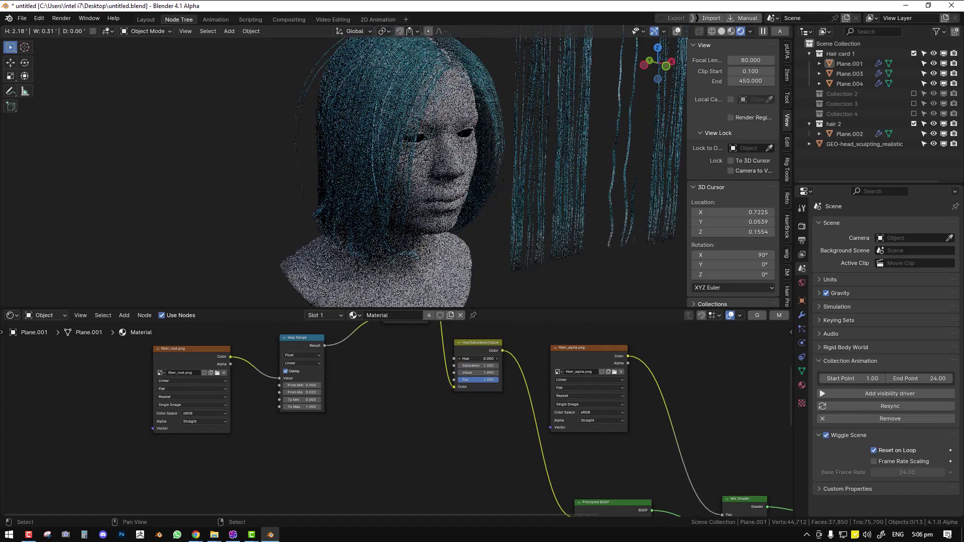
{"action": "key", "text": "shift+alt+z"}
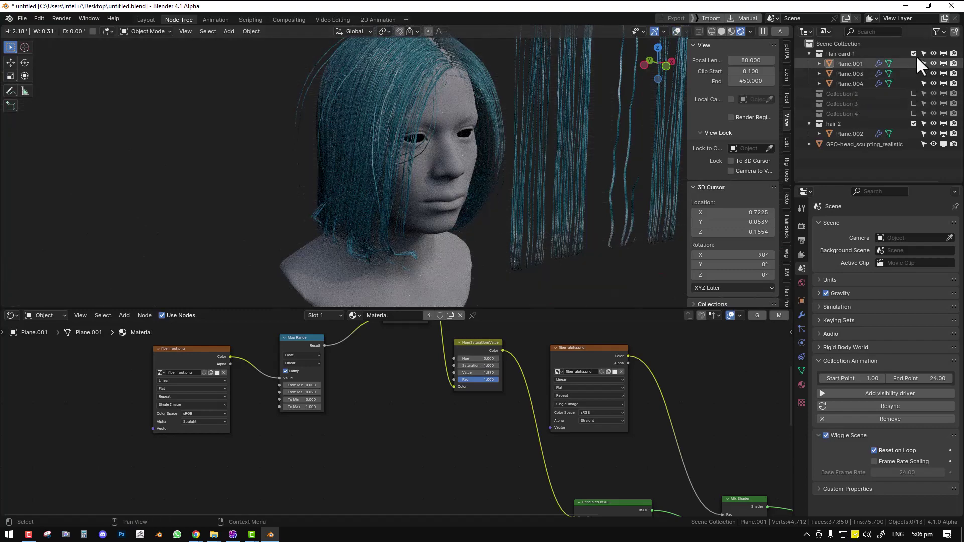
- Exclude the Hair card 1 collection from the view layer and view the teal hair in a maximized viewport
{"action": "left_click", "coordinate": [914, 53]}
{"action": "key", "text": "shift+alt+z"}
{"action": "middle_click_drag", "start_coordinate": [465, 194], "coordinate": [403, 176]}
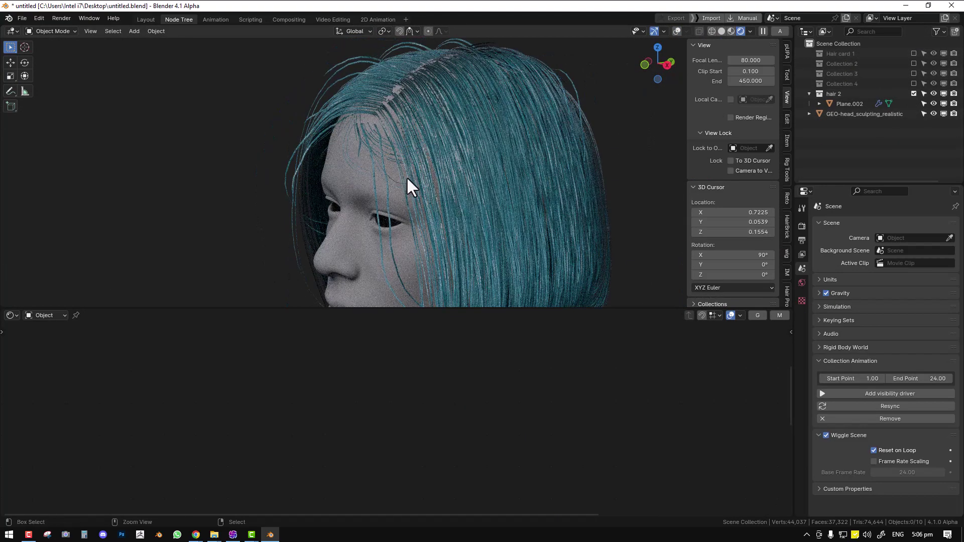
{"action": "key", "text": "ctrl+space"}
{"action": "scroll", "coordinate": [498, 314], "scroll_direction": "down", "scroll_amount": 2}
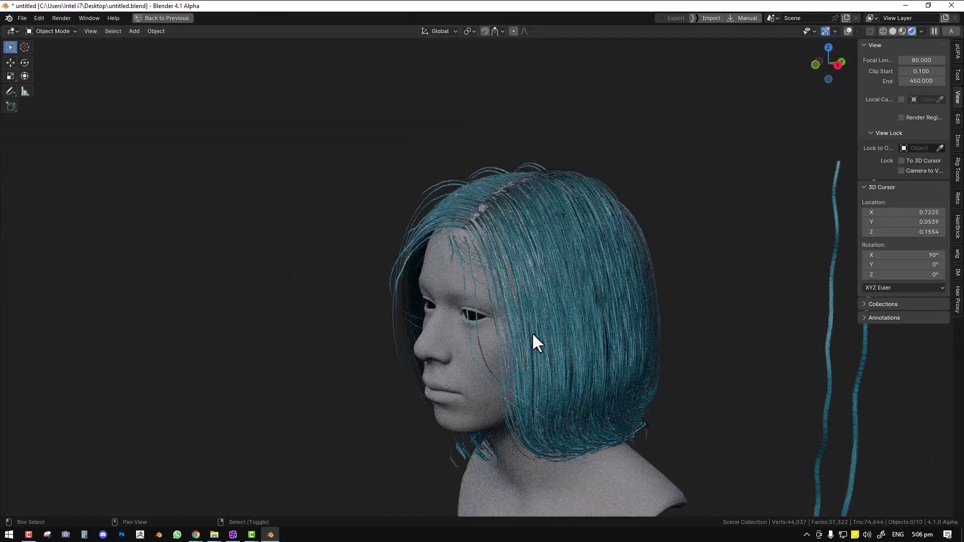
- Display the head sculpt and its hair cards in solid shading
{"action": "middle_click_drag", "start_coordinate": [534, 332], "coordinate": [516, 256], "text": "shift"}
{"action": "mouse_move", "coordinate": [430, 309]}
{"action": "middle_mouse_down"}
{"action": "mouse_move", "coordinate": [518, 303]}
{"action": "mouse_move", "coordinate": [501, 292]}
{"action": "mouse_move", "coordinate": [544, 300]}
{"action": "mouse_move", "coordinate": [447, 308]}
{"action": "mouse_move", "coordinate": [596, 306]}
{"action": "mouse_move", "coordinate": [687, 280]}
{"action": "mouse_move", "coordinate": [288, 232]}
{"action": "middle_mouse_up"}
{"action": "key", "text": "z"}
{"action": "left_click", "coordinate": [526, 361]}
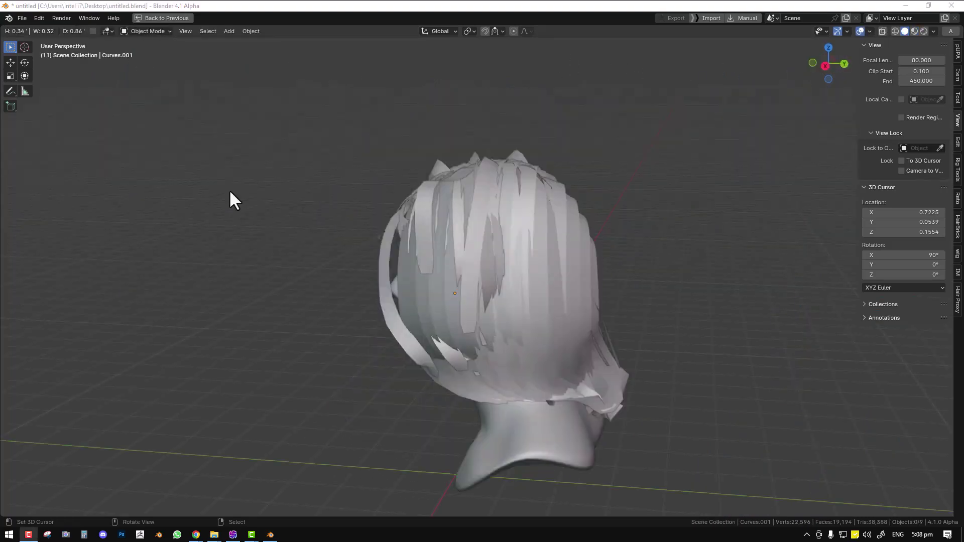
- Examine the hair-card curves from the back, side and front of the head sculpt
{"action": "middle_click_drag", "start_coordinate": [230, 200], "coordinate": [503, 226]}
{"action": "scroll", "coordinate": [642, 215], "scroll_direction": "up", "scroll_amount": 3}
{"action": "middle_click_drag", "start_coordinate": [642, 216], "coordinate": [698, 216]}
{"action": "right_click", "coordinate": [543, 203]}
{"action": "scroll", "coordinate": [541, 200], "scroll_direction": "down", "scroll_amount": 3}
{"action": "scroll", "coordinate": [603, 213], "scroll_direction": "up", "scroll_amount": 1}
{"action": "key", "text": "alt+w"}
{"action": "key", "text": "alt+w"}
{"action": "middle_click_drag", "start_coordinate": [527, 203], "coordinate": [471, 200]}
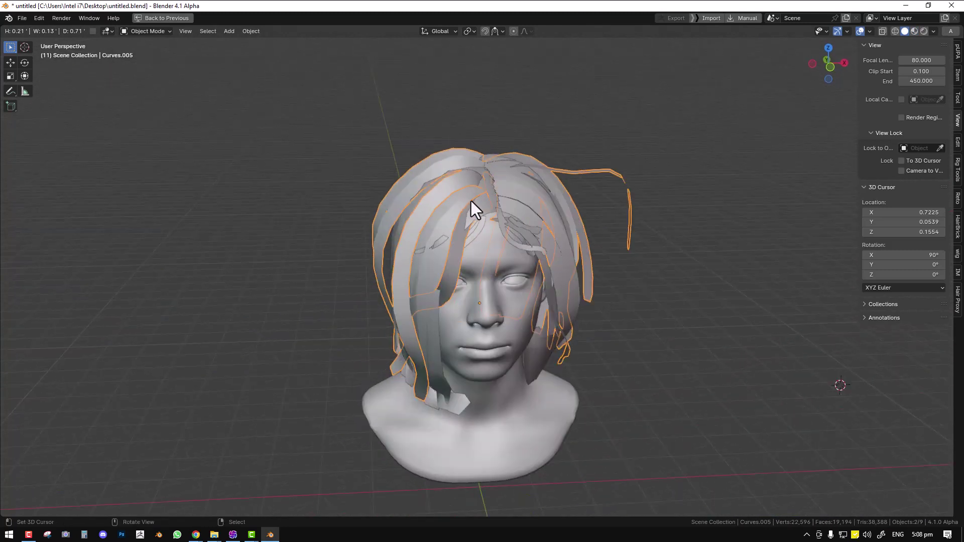
- Select all the hair-card curve objects without the head sculpt and convert them to meshes
{"action": "scroll", "coordinate": [482, 198], "scroll_direction": "up", "scroll_amount": 1}
{"action": "left_click", "coordinate": [504, 366]}
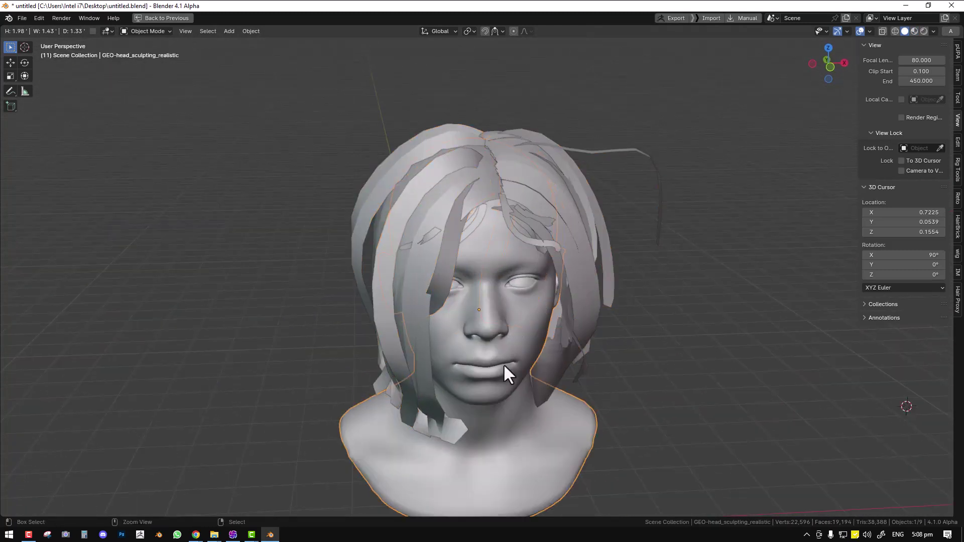
{"action": "left_click", "coordinate": [503, 364]}
{"action": "scroll", "coordinate": [497, 347], "scroll_direction": "down", "scroll_amount": 3}
{"action": "key", "text": "g"}
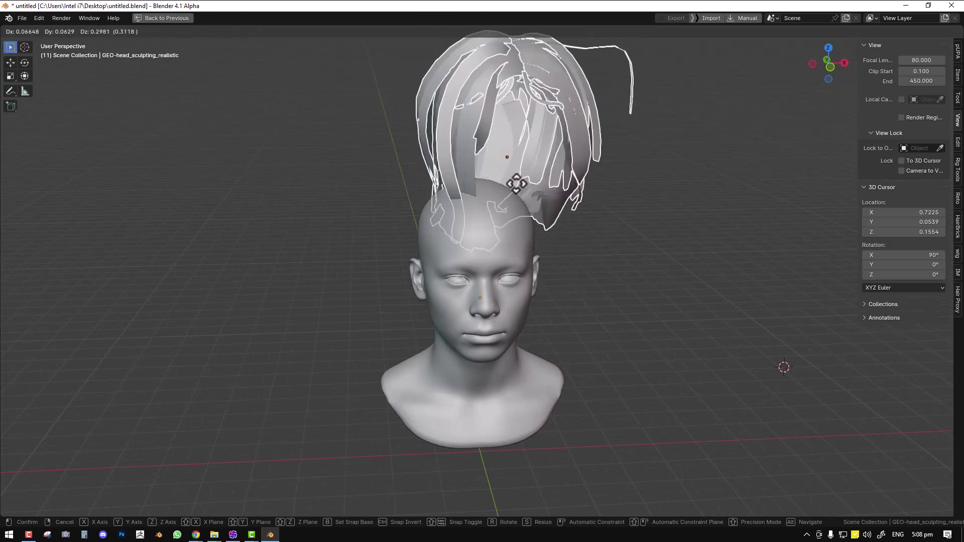
{"action": "key", "text": "Escape"}
{"action": "key", "text": "q"}
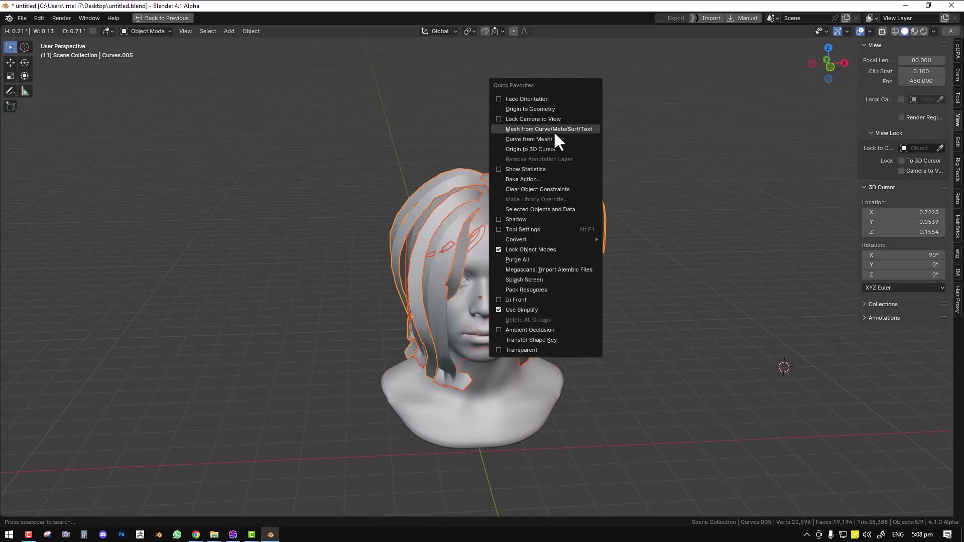
{"action": "left_click", "coordinate": [251, 31]}
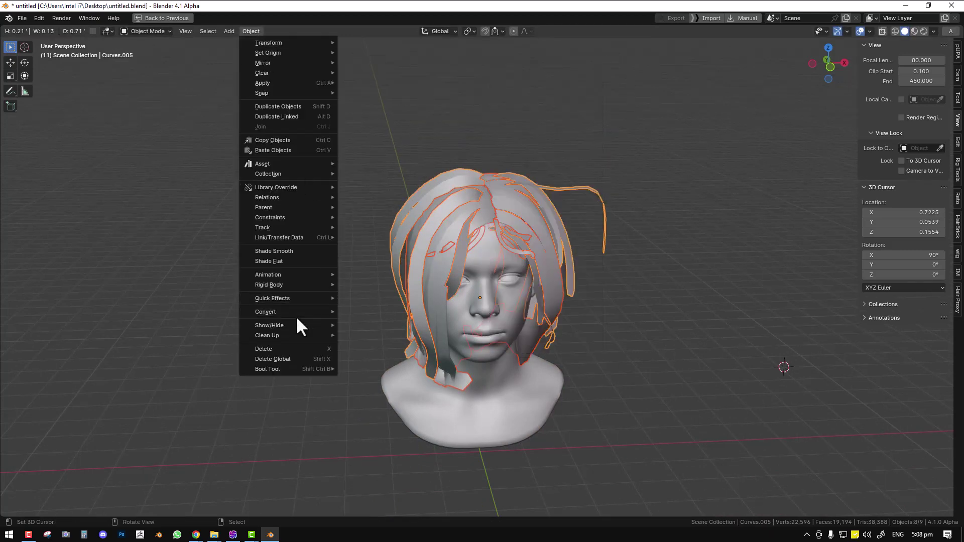
{"action": "mouse_move", "coordinate": [300, 312]}
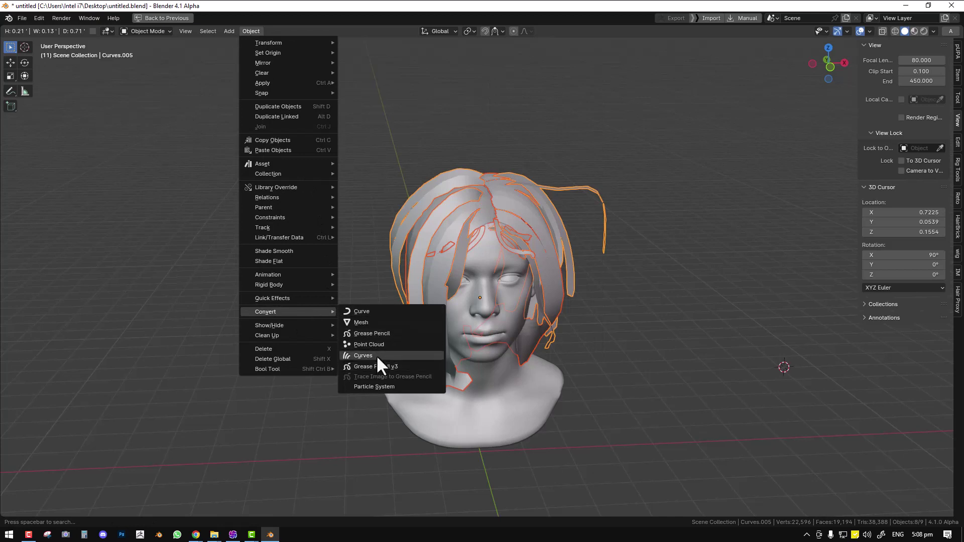
{"action": "left_click", "coordinate": [371, 322]}
- Join the converted hair-card meshes into a single object and clear the selection
{"action": "mouse_move", "coordinate": [540, 216]}
{"action": "middle_mouse_down"}
{"action": "mouse_move", "coordinate": [565, 210]}
{"action": "mouse_move", "coordinate": [479, 215]}
{"action": "mouse_move", "coordinate": [493, 194]}
{"action": "mouse_move", "coordinate": [570, 194]}
{"action": "mouse_move", "coordinate": [502, 194]}
{"action": "mouse_move", "coordinate": [553, 295]}
{"action": "mouse_move", "coordinate": [490, 303]}
{"action": "mouse_move", "coordinate": [667, 301]}
{"action": "mouse_move", "coordinate": [592, 243]}
{"action": "mouse_move", "coordinate": [533, 228]}
{"action": "mouse_move", "coordinate": [551, 207]}
{"action": "mouse_move", "coordinate": [536, 222]}
{"action": "mouse_move", "coordinate": [686, 189]}
{"action": "mouse_move", "coordinate": [593, 164]}
{"action": "mouse_move", "coordinate": [803, 229]}
{"action": "middle_mouse_up"}
{"action": "key", "text": "ctrl+j"}
{"action": "key", "text": "alt+a"}
{"action": "key", "text": "z"}
{"action": "key", "text": "Escape"}
- Inspect the joined hair mesh's geometry in Edit Mode, with nothing selected
{"action": "key", "text": "Tab"}
{"action": "key", "text": "alt+a"}
{"action": "scroll", "coordinate": [596, 175], "scroll_direction": "up", "scroll_amount": 3}
{"action": "scroll", "coordinate": [633, 253], "scroll_direction": "down", "scroll_amount": 4}
{"action": "mouse_move", "coordinate": [632, 254]}
{"action": "middle_mouse_down"}
{"action": "mouse_move", "coordinate": [596, 219]}
{"action": "mouse_move", "coordinate": [612, 242]}
{"action": "mouse_move", "coordinate": [637, 232]}
{"action": "mouse_move", "coordinate": [615, 198]}
{"action": "mouse_move", "coordinate": [416, 297]}
{"action": "mouse_move", "coordinate": [392, 299]}
{"action": "mouse_move", "coordinate": [482, 257]}
{"action": "mouse_move", "coordinate": [544, 265]}
{"action": "mouse_move", "coordinate": [531, 255]}
{"action": "middle_mouse_up"}
{"action": "scroll", "coordinate": [597, 221], "scroll_direction": "up", "scroll_amount": 2}
{"action": "key", "text": "Tab"}
- Show the joined hair and head in material preview shading and check the hair cards up close
{"action": "key", "text": "KP_1"}
{"action": "key", "text": "z"}
{"action": "left_click", "coordinate": [528, 321]}
{"action": "mouse_move", "coordinate": [534, 327]}
{"action": "middle_mouse_down"}
{"action": "mouse_move", "coordinate": [502, 290]}
{"action": "mouse_move", "coordinate": [721, 258]}
{"action": "mouse_move", "coordinate": [477, 254]}
{"action": "mouse_move", "coordinate": [545, 250]}
{"action": "mouse_move", "coordinate": [577, 292]}
{"action": "mouse_move", "coordinate": [674, 275]}
{"action": "middle_mouse_up"}
{"action": "scroll", "coordinate": [644, 251], "scroll_direction": "up", "scroll_amount": 5}
{"action": "left_click", "coordinate": [654, 283]}
{"action": "scroll", "coordinate": [577, 301], "scroll_direction": "down", "scroll_amount": 3}
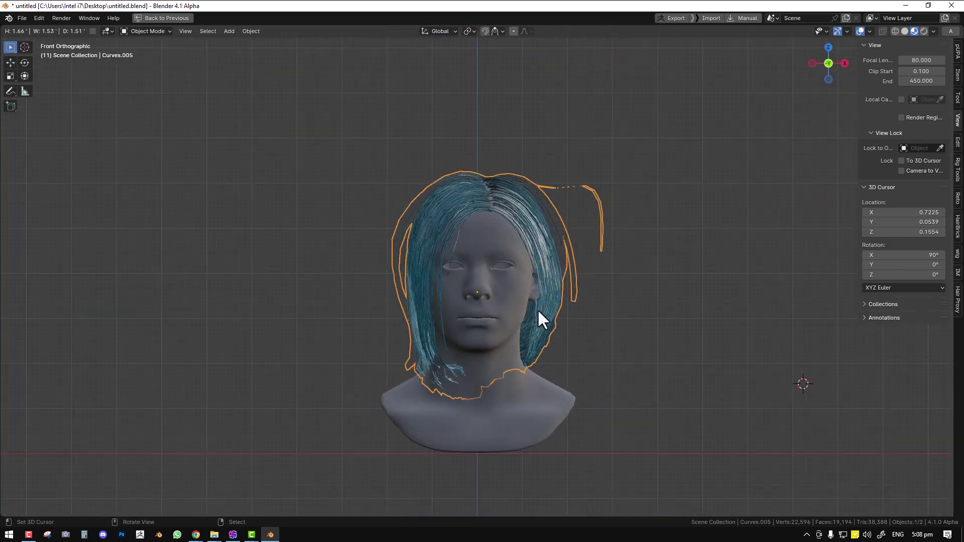
{"action": "left_click", "coordinate": [511, 300], "text": "shift"}
{"action": "middle_click_drag", "start_coordinate": [543, 240], "coordinate": [570, 265]}
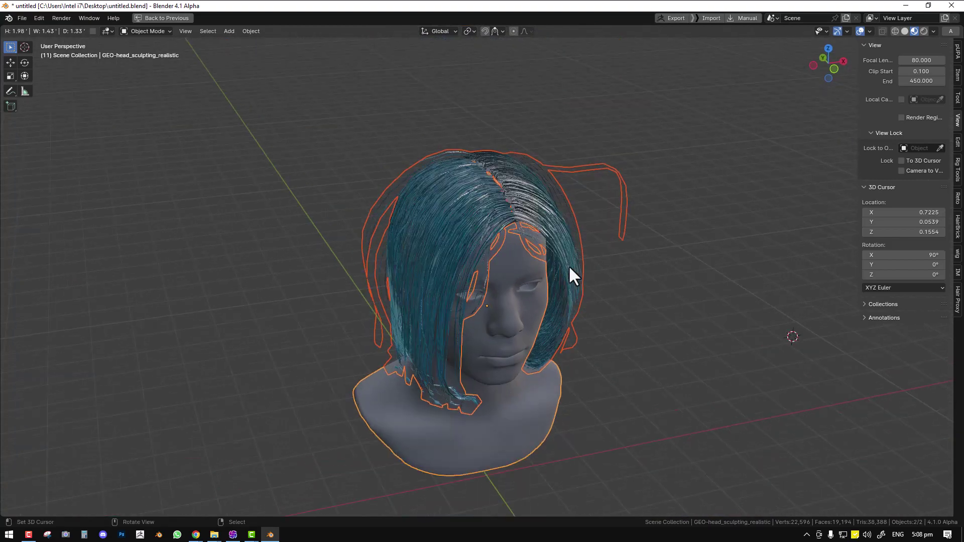
{"action": "right_click", "coordinate": [474, 236]}
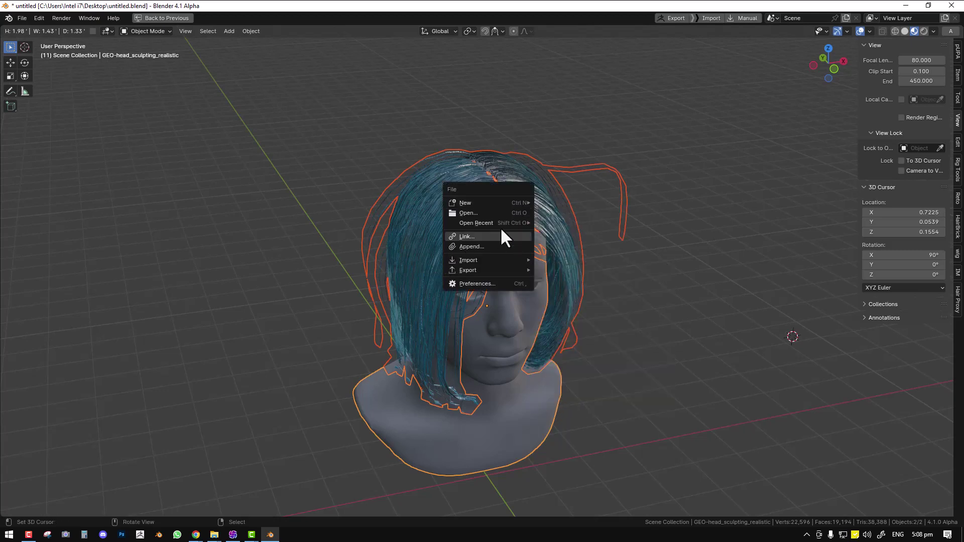
{"action": "left_click", "coordinate": [574, 249]}
- Rename the joined hair's material as hair and the object as hair object
{"action": "key", "text": "ctrl+space"}
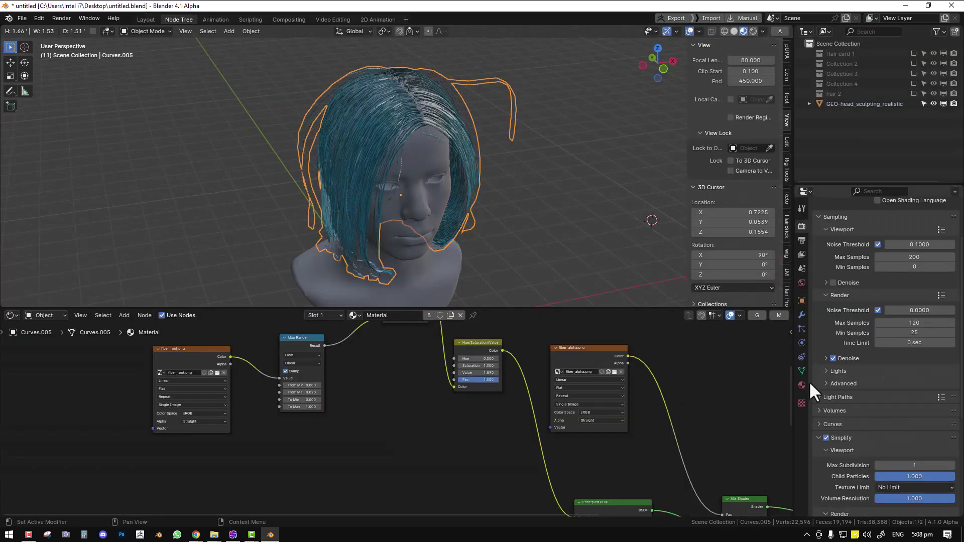
{"action": "left_click", "coordinate": [802, 385]}
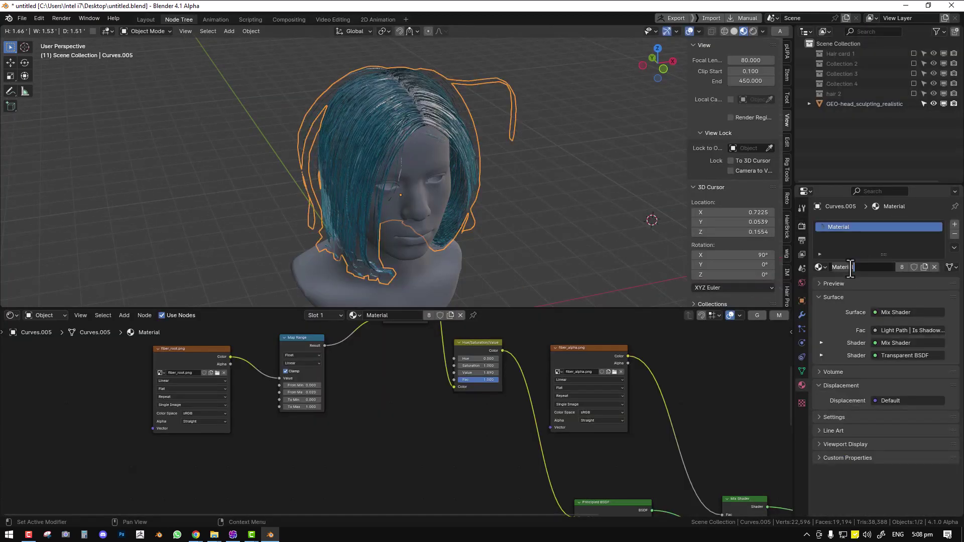
{"action": "left_click", "coordinate": [850, 268]}
{"action": "type", "text": "hair"}
{"action": "key", "text": "Return"}
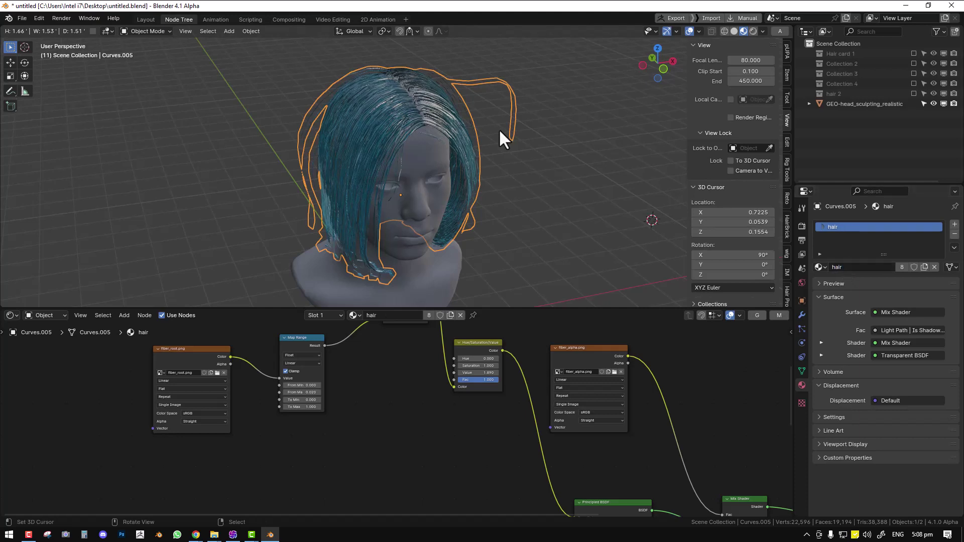
{"action": "key", "text": "F2"}
{"action": "type", "text": "hair object"}
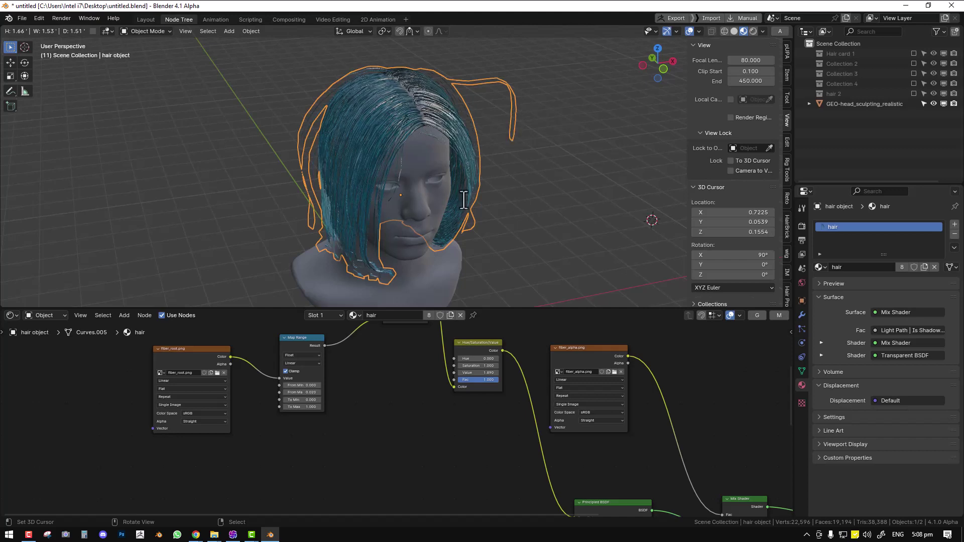
- Rename both the head sculpt object and its material as head
{"action": "left_click", "coordinate": [417, 229]}
{"action": "key", "text": "F2"}
{"action": "type", "text": "head"}
{"action": "key", "text": "Return"}
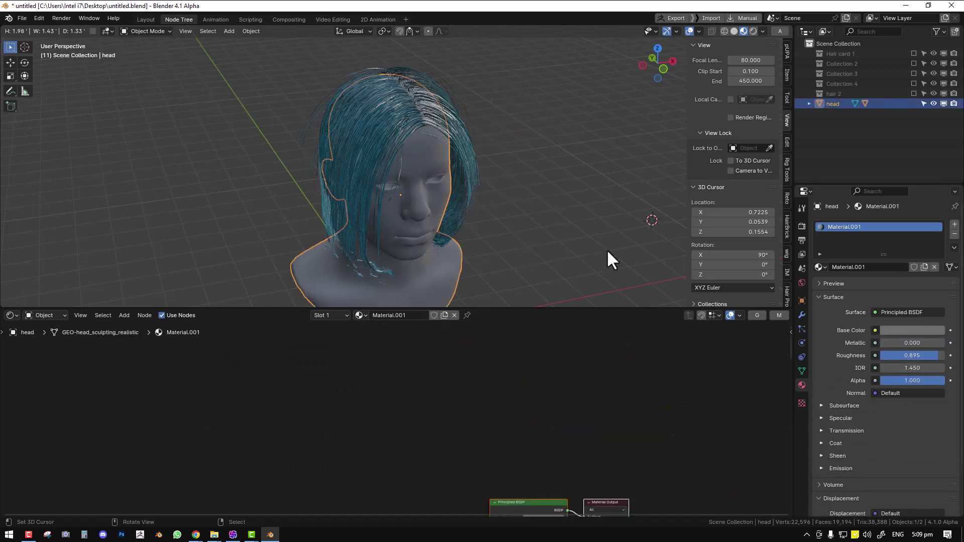
{"action": "left_click", "coordinate": [847, 267]}
{"action": "type", "text": "head"}
{"action": "key", "text": "Return"}
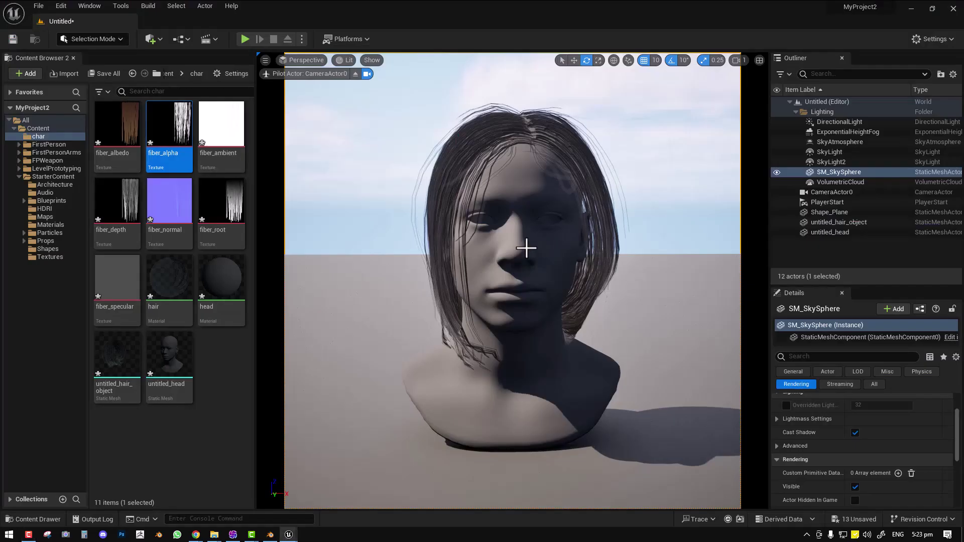
- Switch to Unreal Engine and examine the imported hair and head meshes from several angles
{"action": "mouse_move", "coordinate": [527, 250]}
{"action": "left_mouse_down", "text": "alt"}
{"action": "mouse_move", "coordinate": [477, 251]}
{"action": "mouse_move", "coordinate": [540, 243]}
{"action": "left_mouse_up", "text": "alt"}
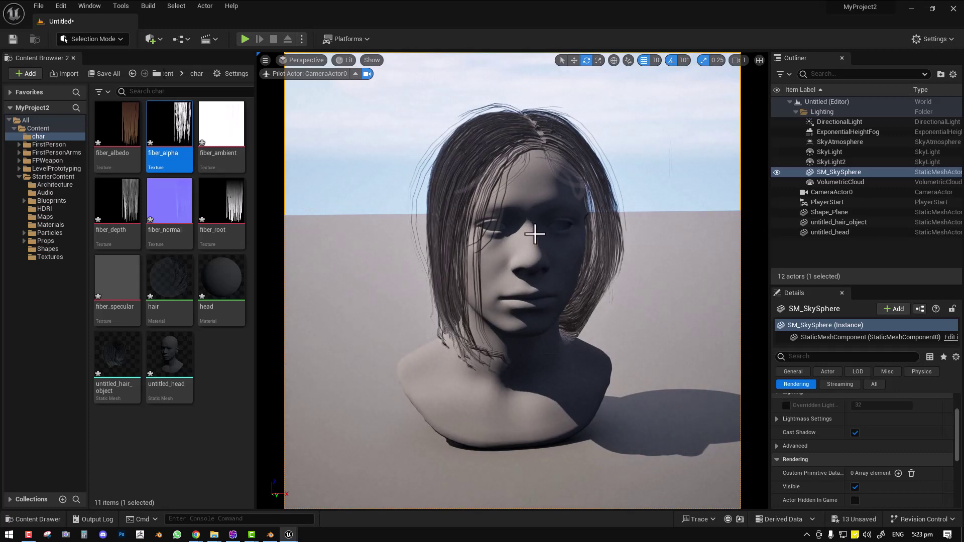
{"action": "left_click_drag", "start_coordinate": [535, 234], "coordinate": [346, 229], "text": "alt"}
{"action": "left_click", "coordinate": [420, 206]}
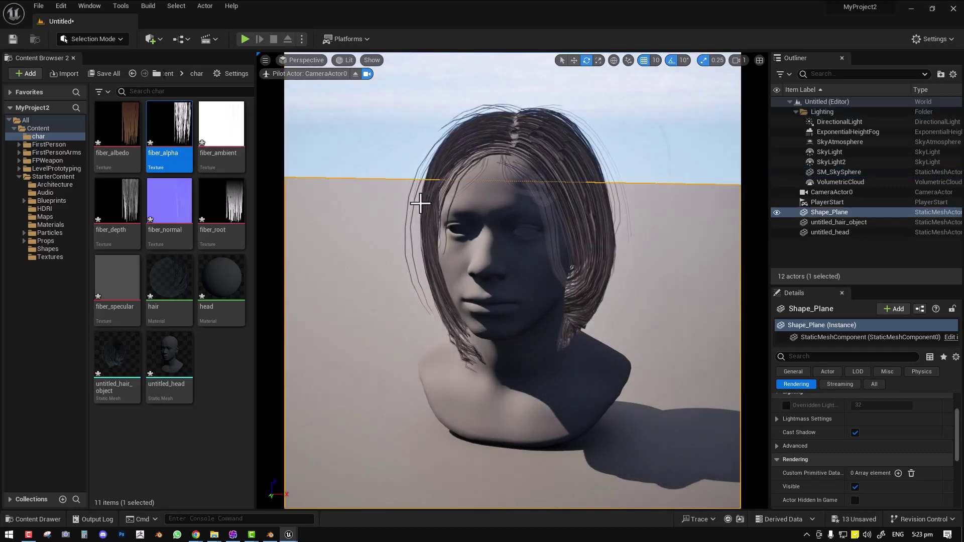
{"action": "left_click_drag", "start_coordinate": [420, 206], "coordinate": [532, 190], "text": "alt"}
{"action": "left_click_drag", "start_coordinate": [582, 251], "coordinate": [554, 267], "text": "alt"}
{"action": "left_click", "coordinate": [618, 298]}
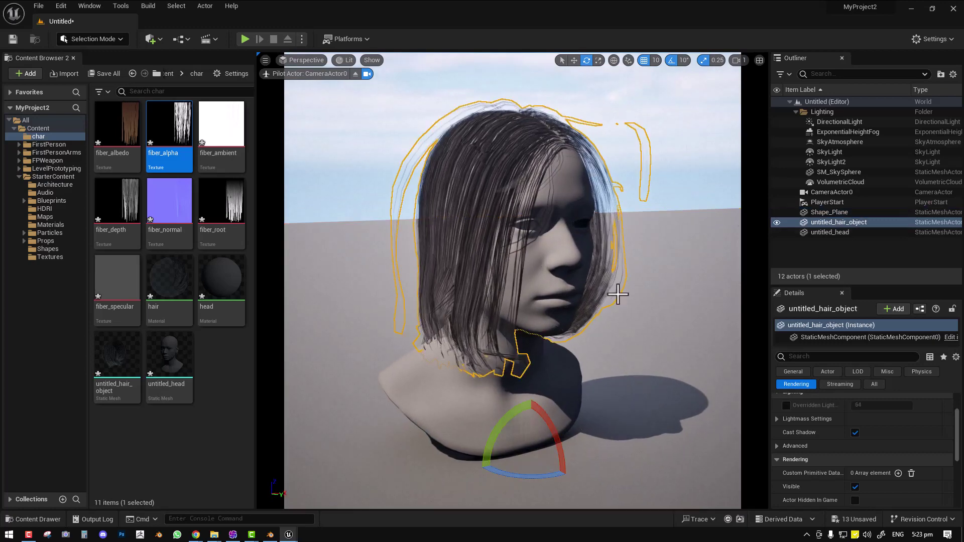
{"action": "mouse_move", "coordinate": [618, 299]}
{"action": "left_mouse_down", "text": "alt"}
{"action": "mouse_move", "coordinate": [537, 296]}
{"action": "mouse_move", "coordinate": [609, 303]}
{"action": "left_mouse_up", "text": "alt"}
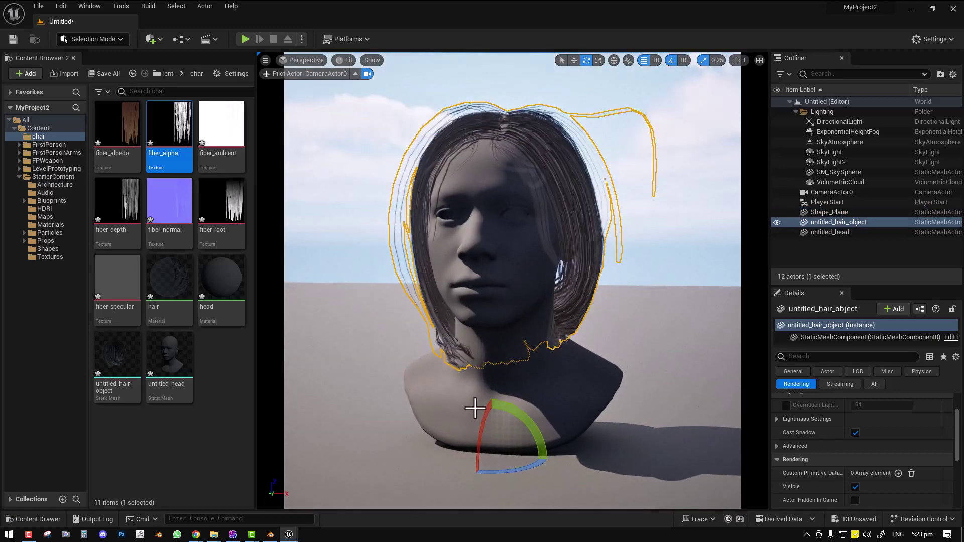
{"action": "left_click", "coordinate": [467, 402]}
{"action": "left_click_drag", "start_coordinate": [467, 402], "coordinate": [457, 400], "text": "alt"}
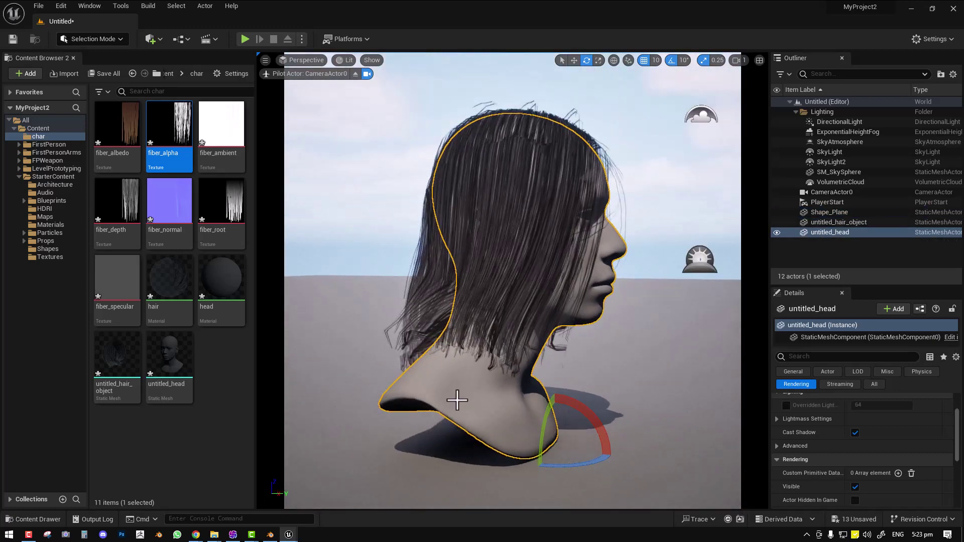